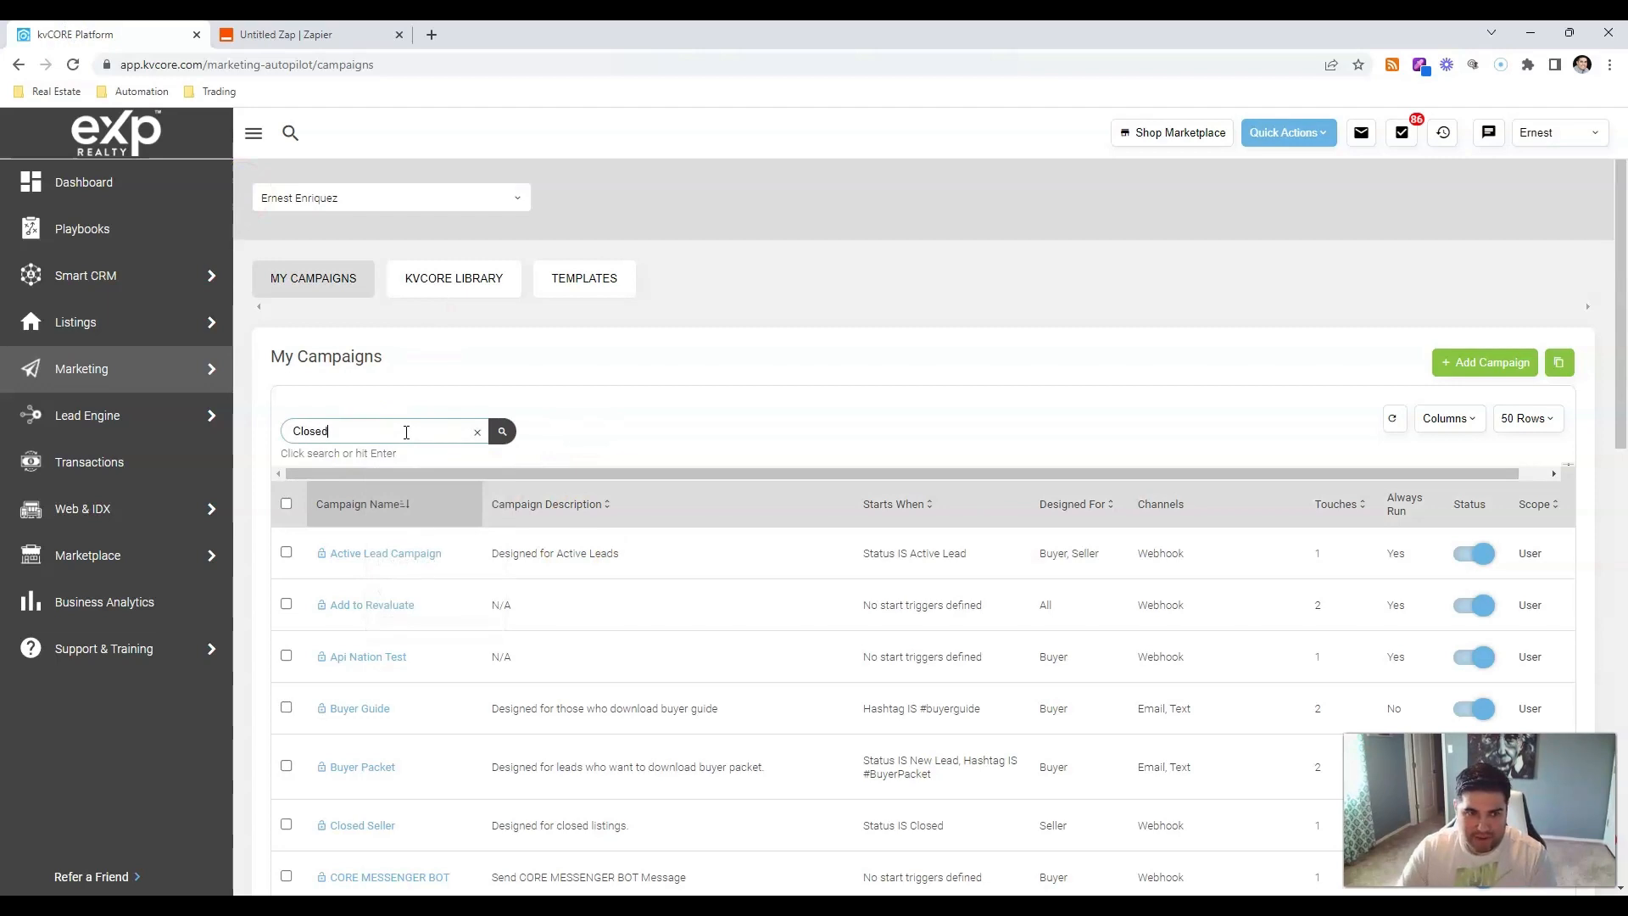
# Search My Campaigns for 'Closed' to list Closed Seller and the two Default Closed campaigns.
pyautogui.press('Return')
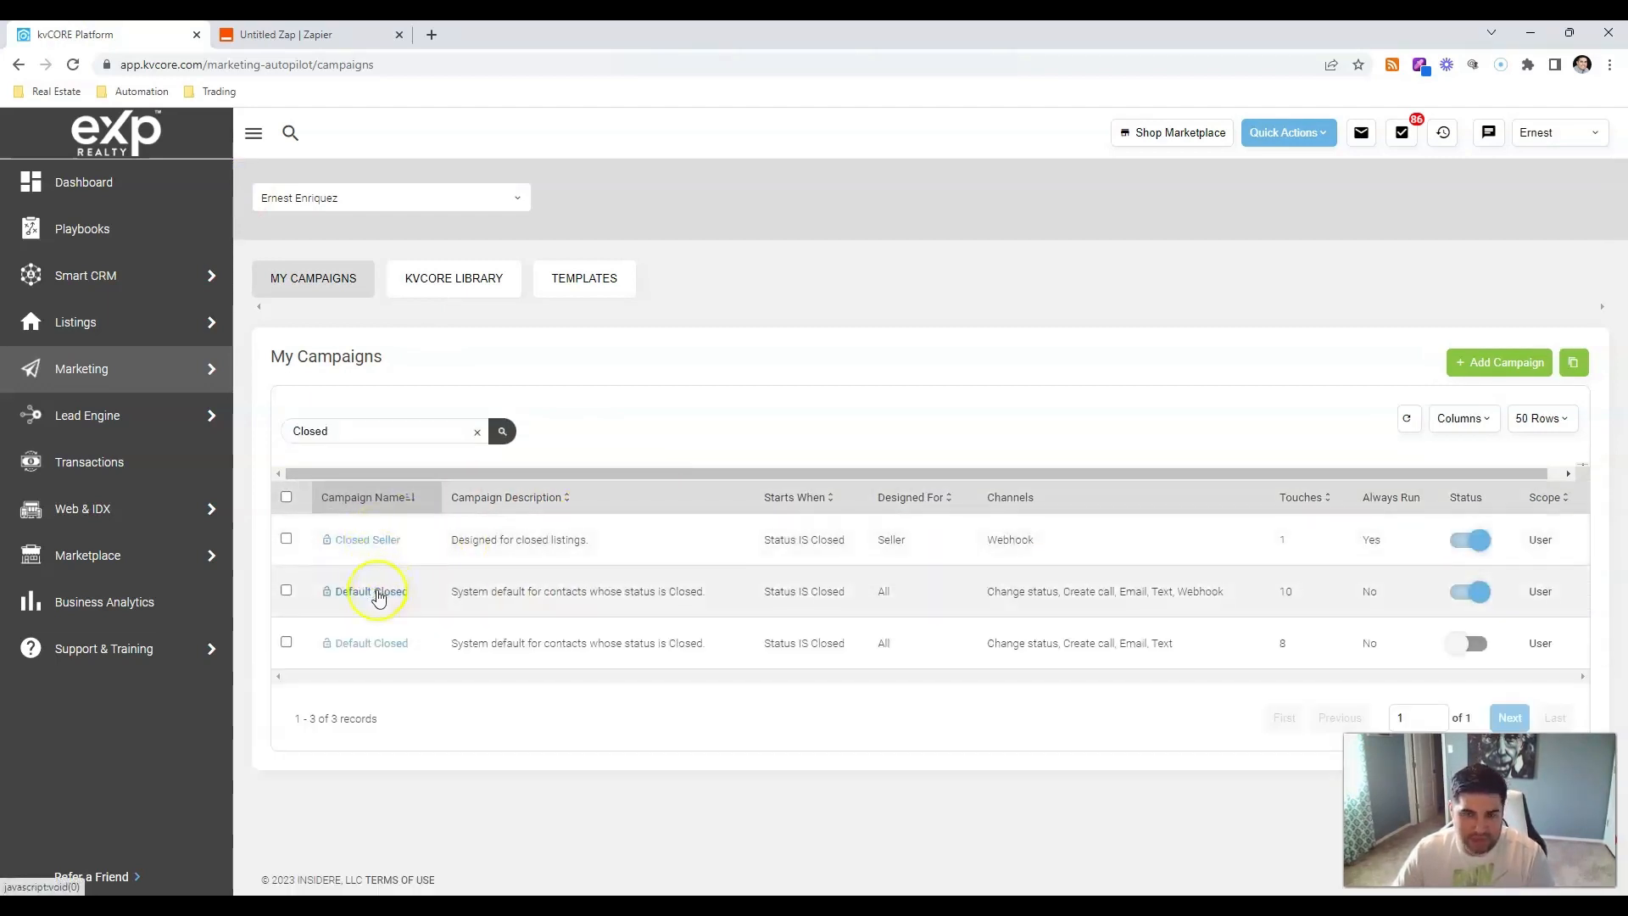
# Open the Default Closed campaign and review its webhook postcard actions.
pyautogui.click(375, 591)
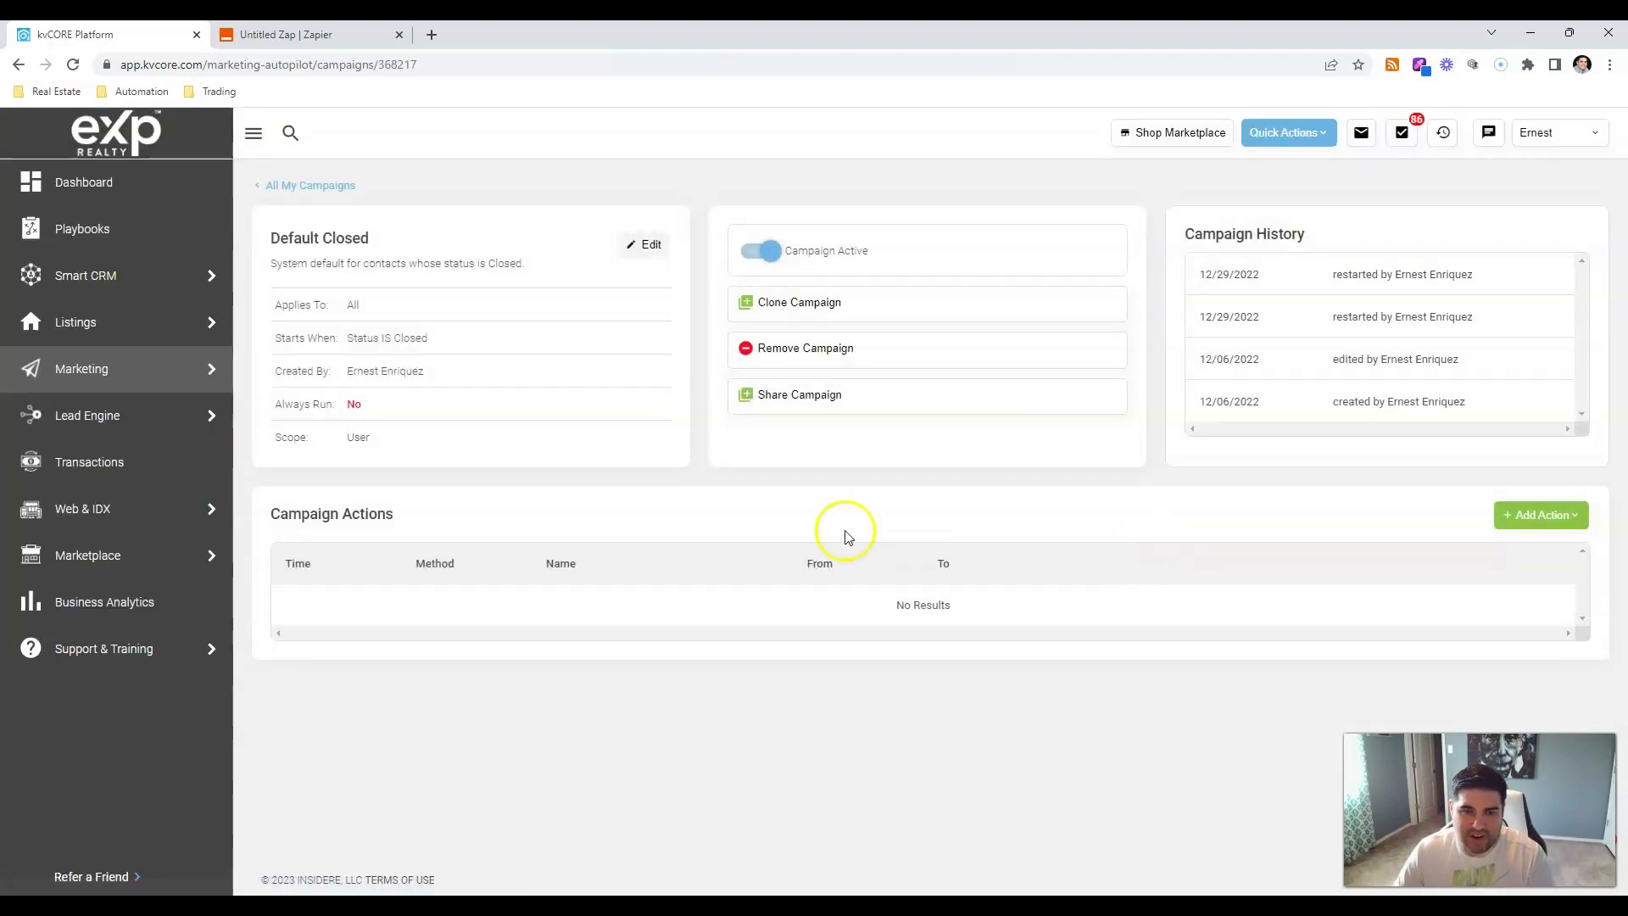
pyautogui.scroll(-4, 786, 680)
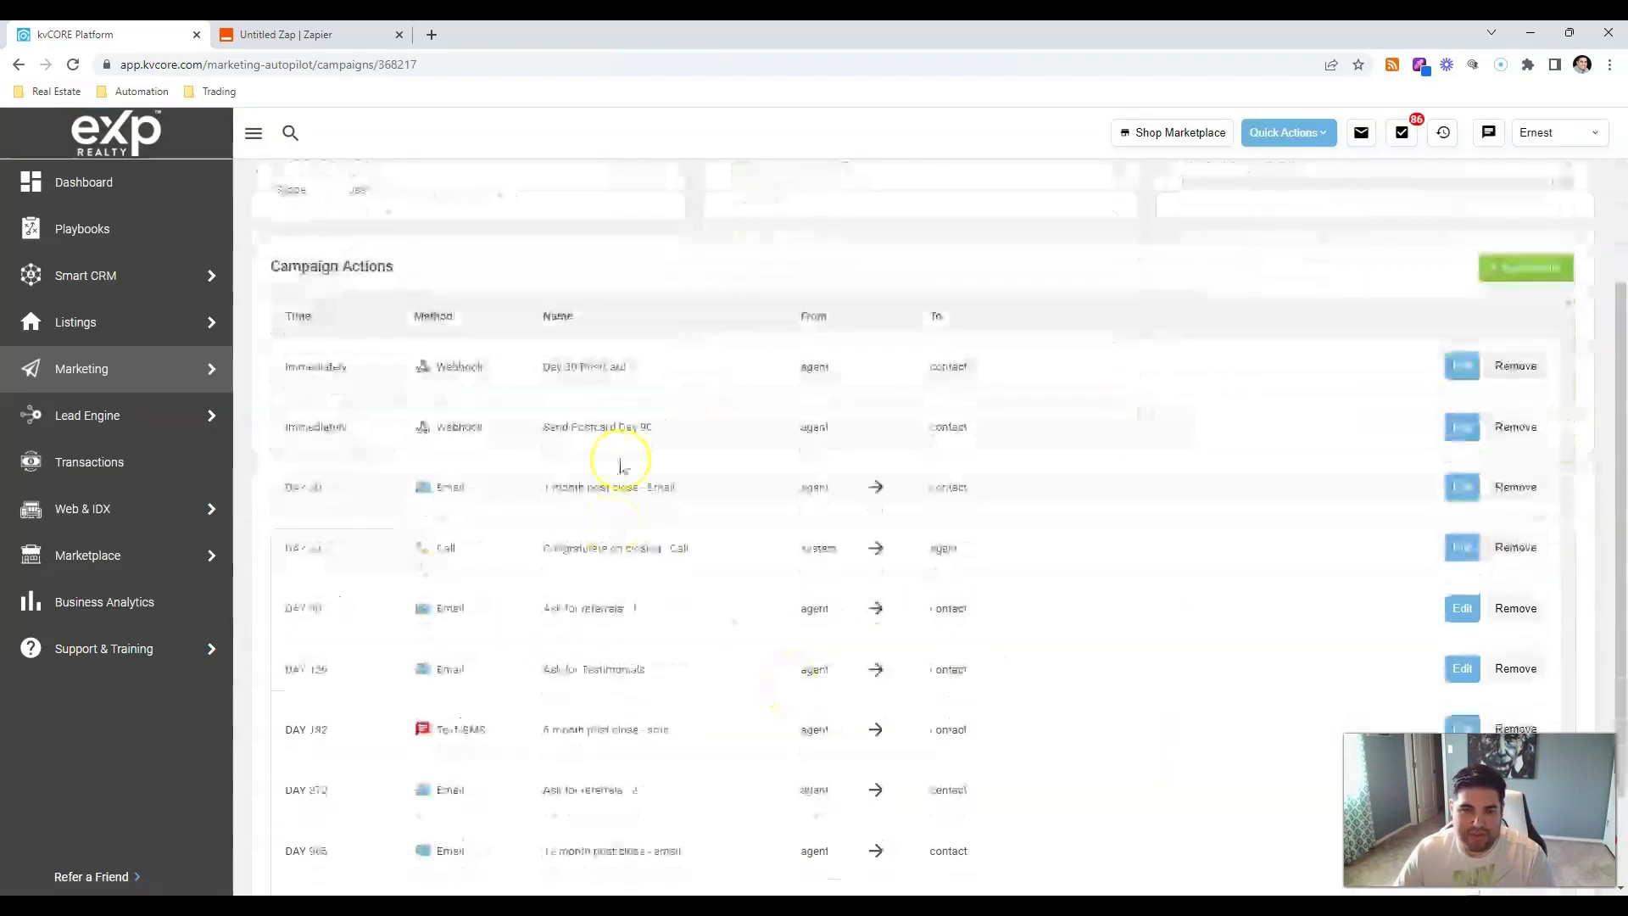
pyautogui.scroll(1, 534, 353)
pyautogui.moveTo(537, 359); pyautogui.dragTo(686, 363)
pyautogui.moveTo(537, 422); pyautogui.dragTo(660, 426)
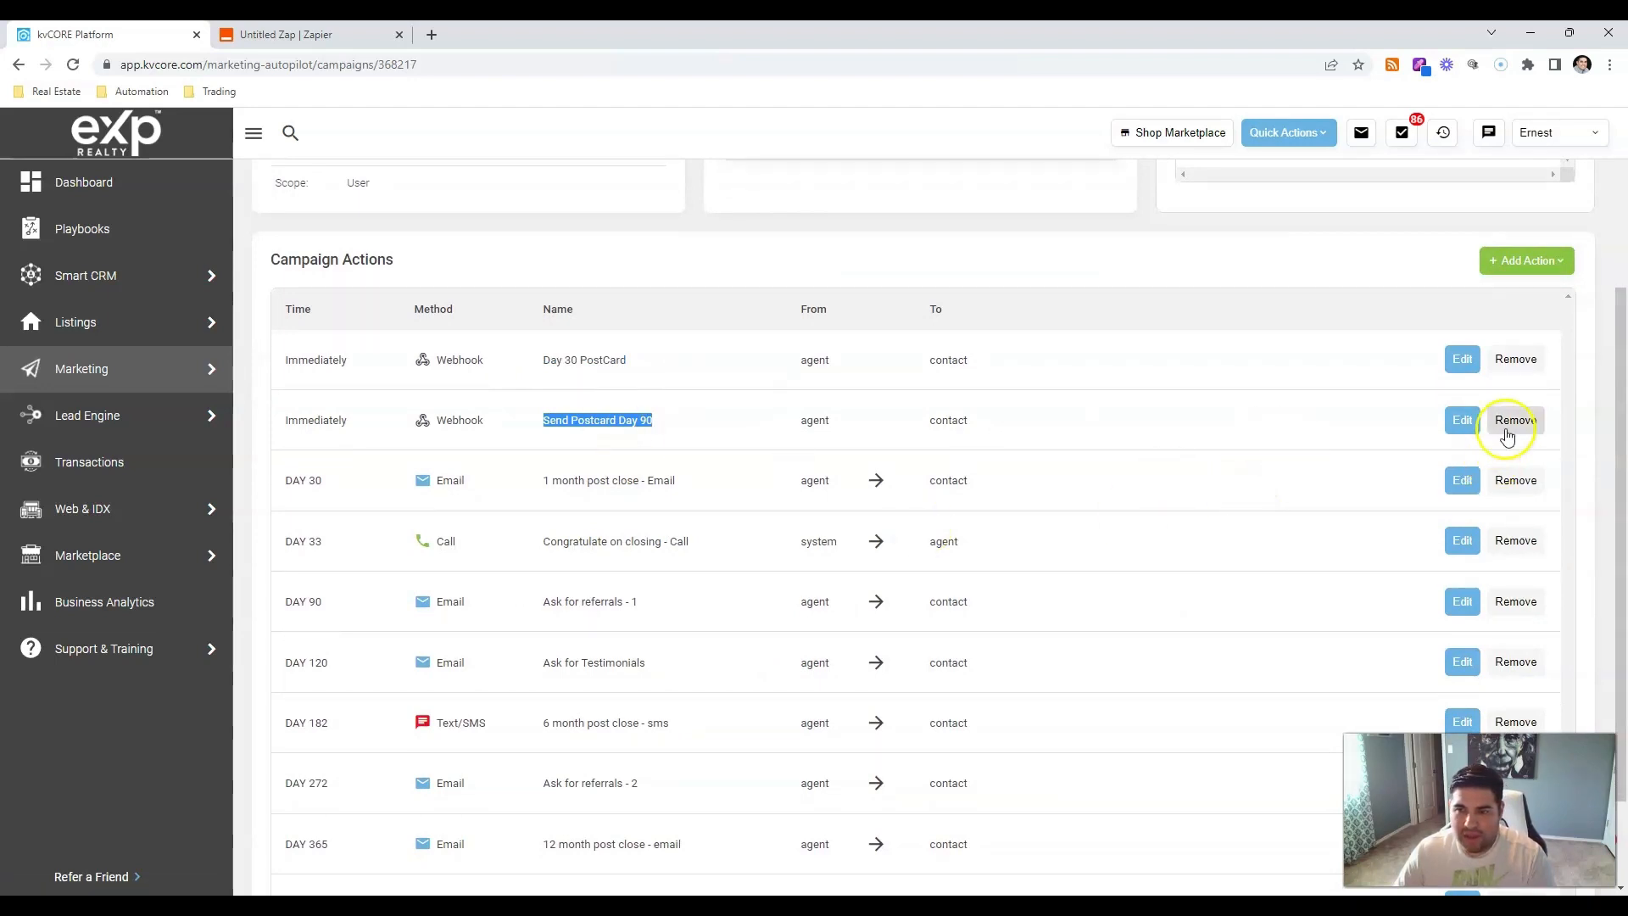
# Remove the Send Postcard Day 90 and Day 30 PostCard webhook actions.
pyautogui.click(1506, 428)
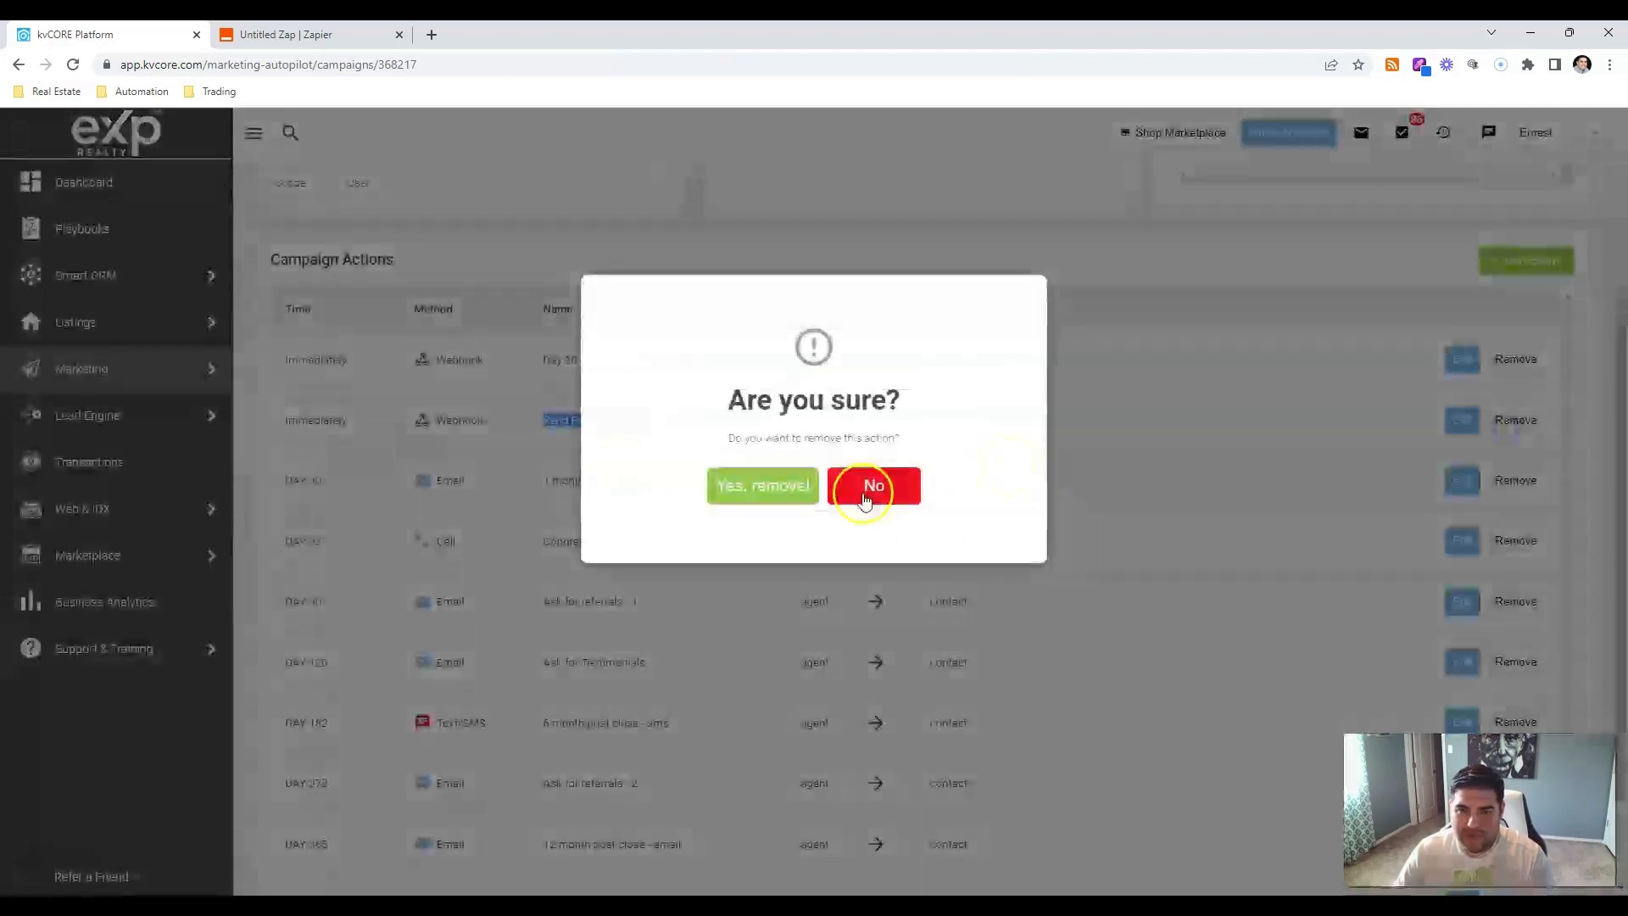
pyautogui.click(738, 483)
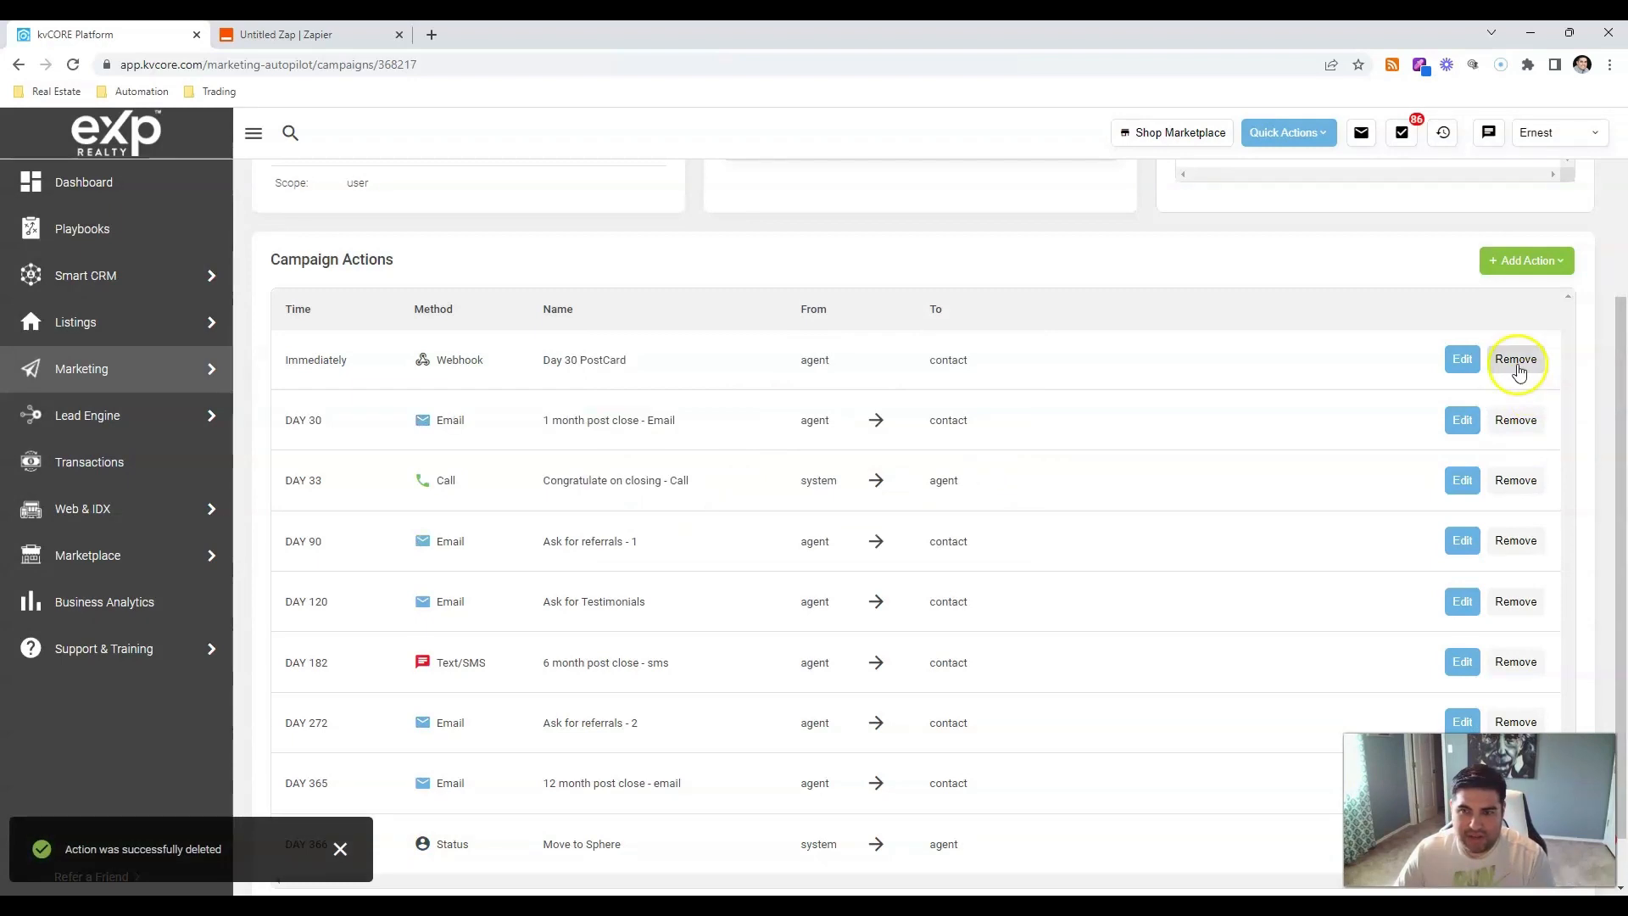
pyautogui.click(1514, 360)
pyautogui.click(810, 489)
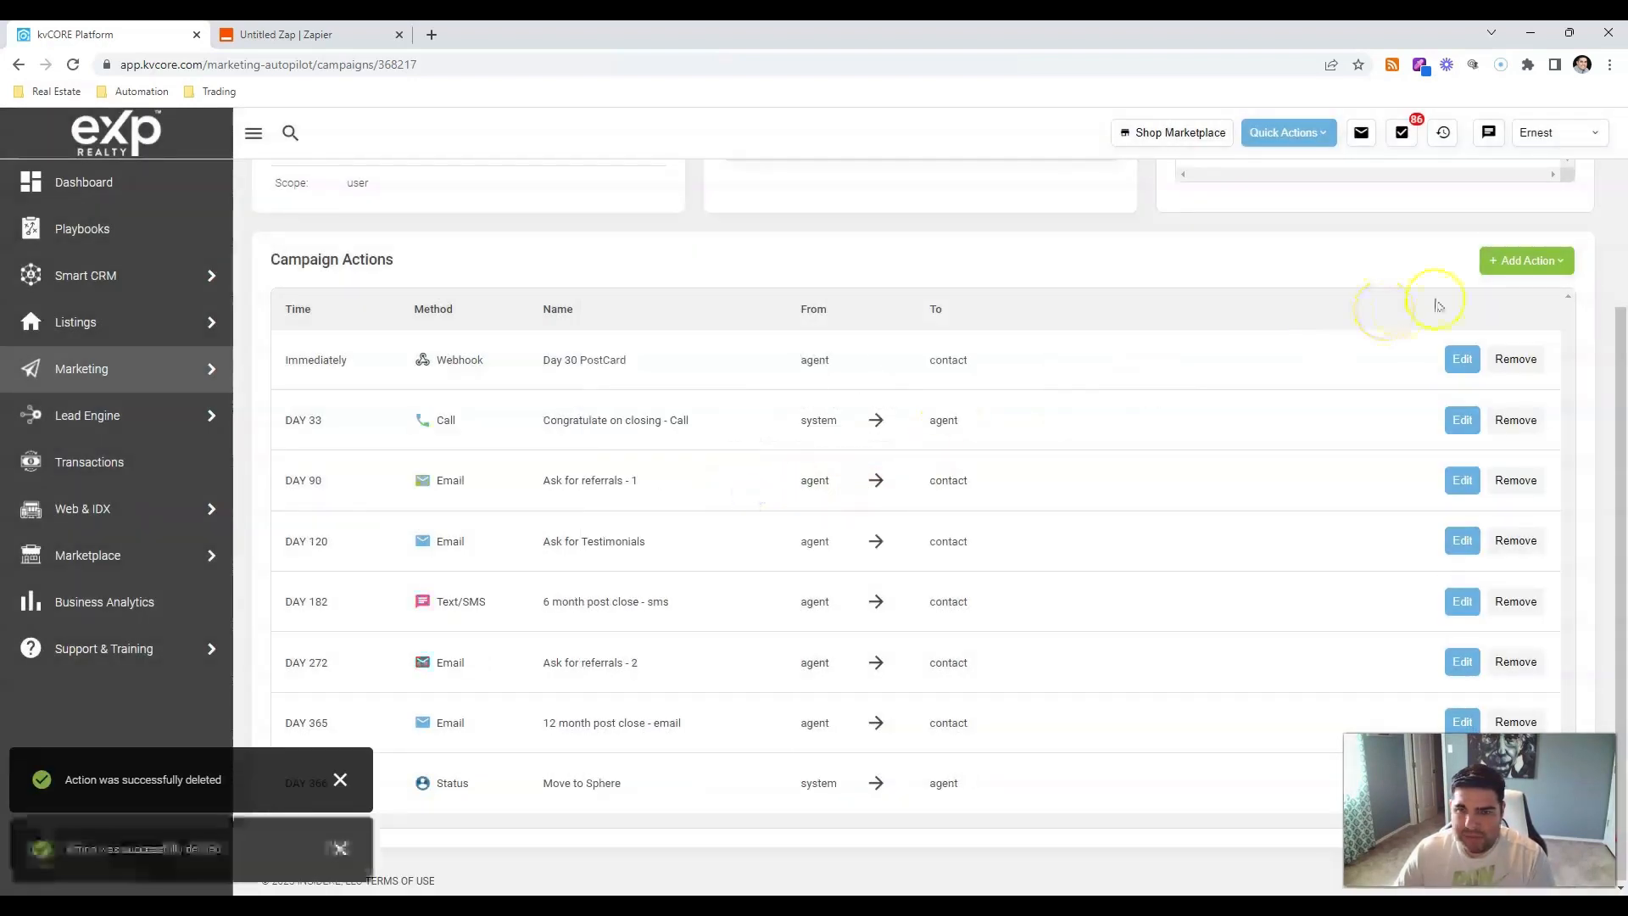
pyautogui.scroll(2, 1493, 390)
pyautogui.click(1526, 420)
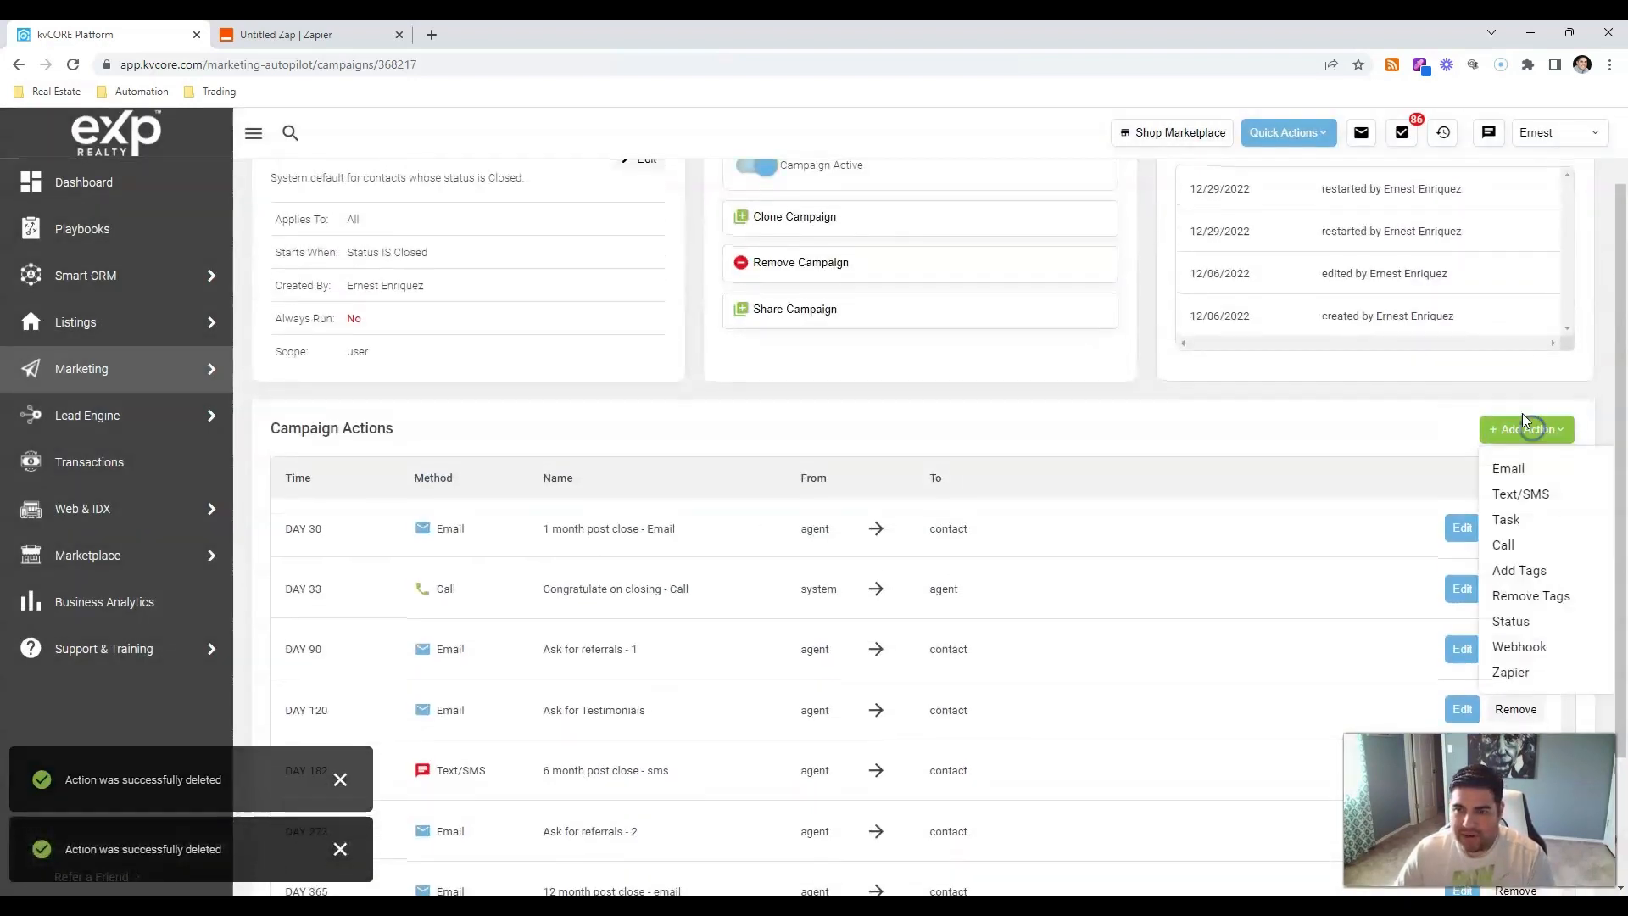
# Add a webhook action with template 'thanks io closed'.
pyautogui.click(1519, 648)
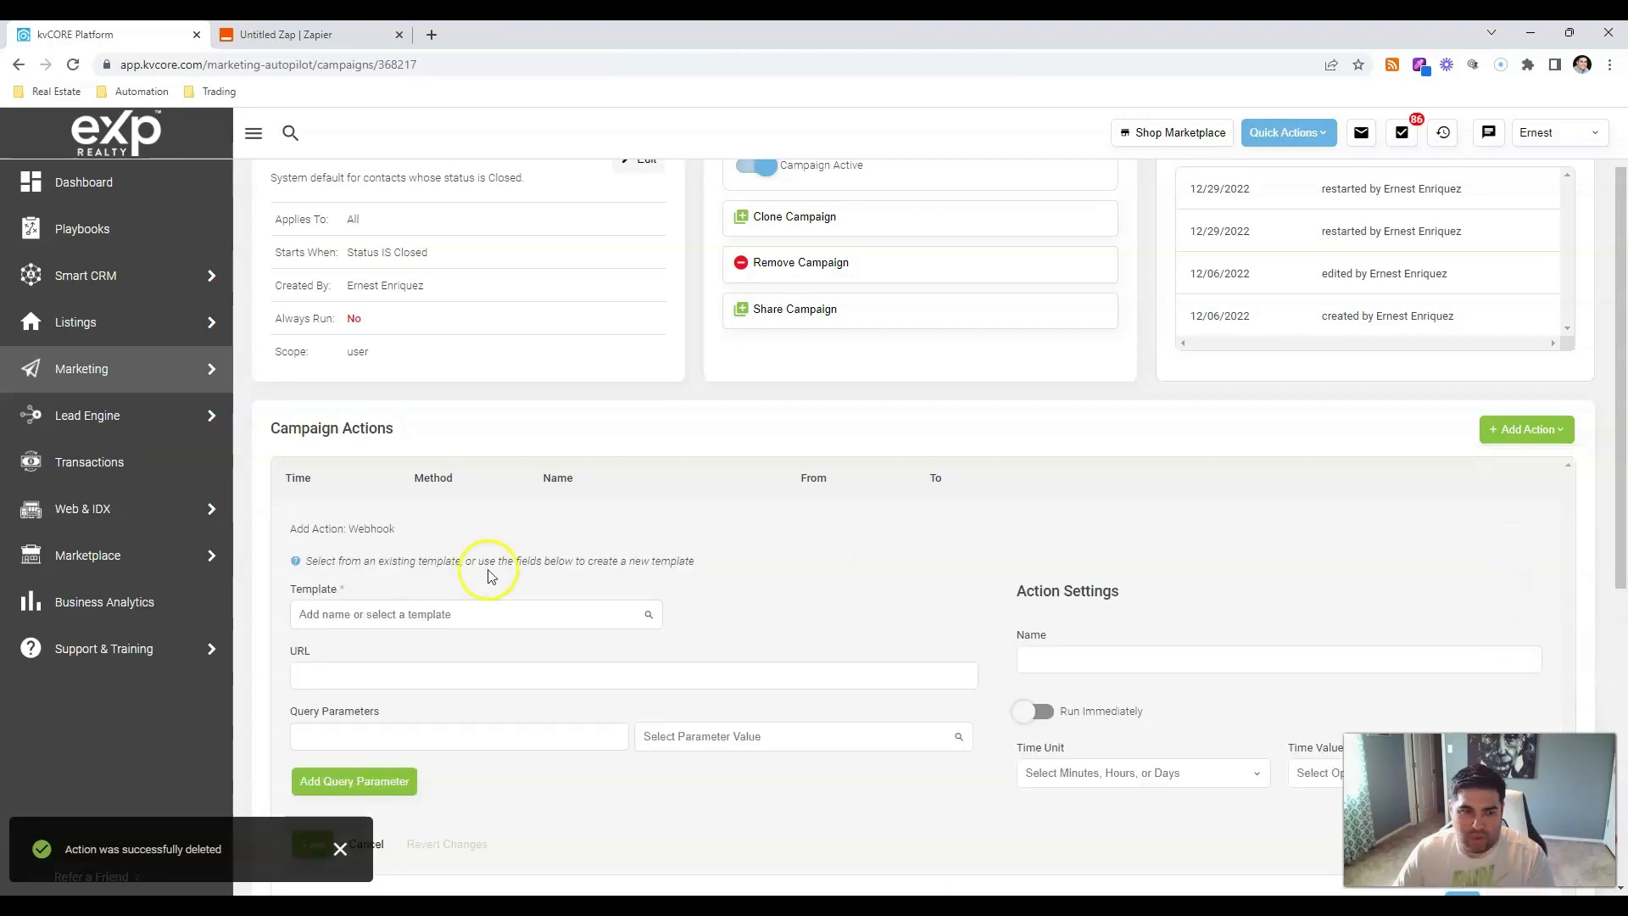
pyautogui.scroll(-3, 500, 585)
pyautogui.click(362, 361)
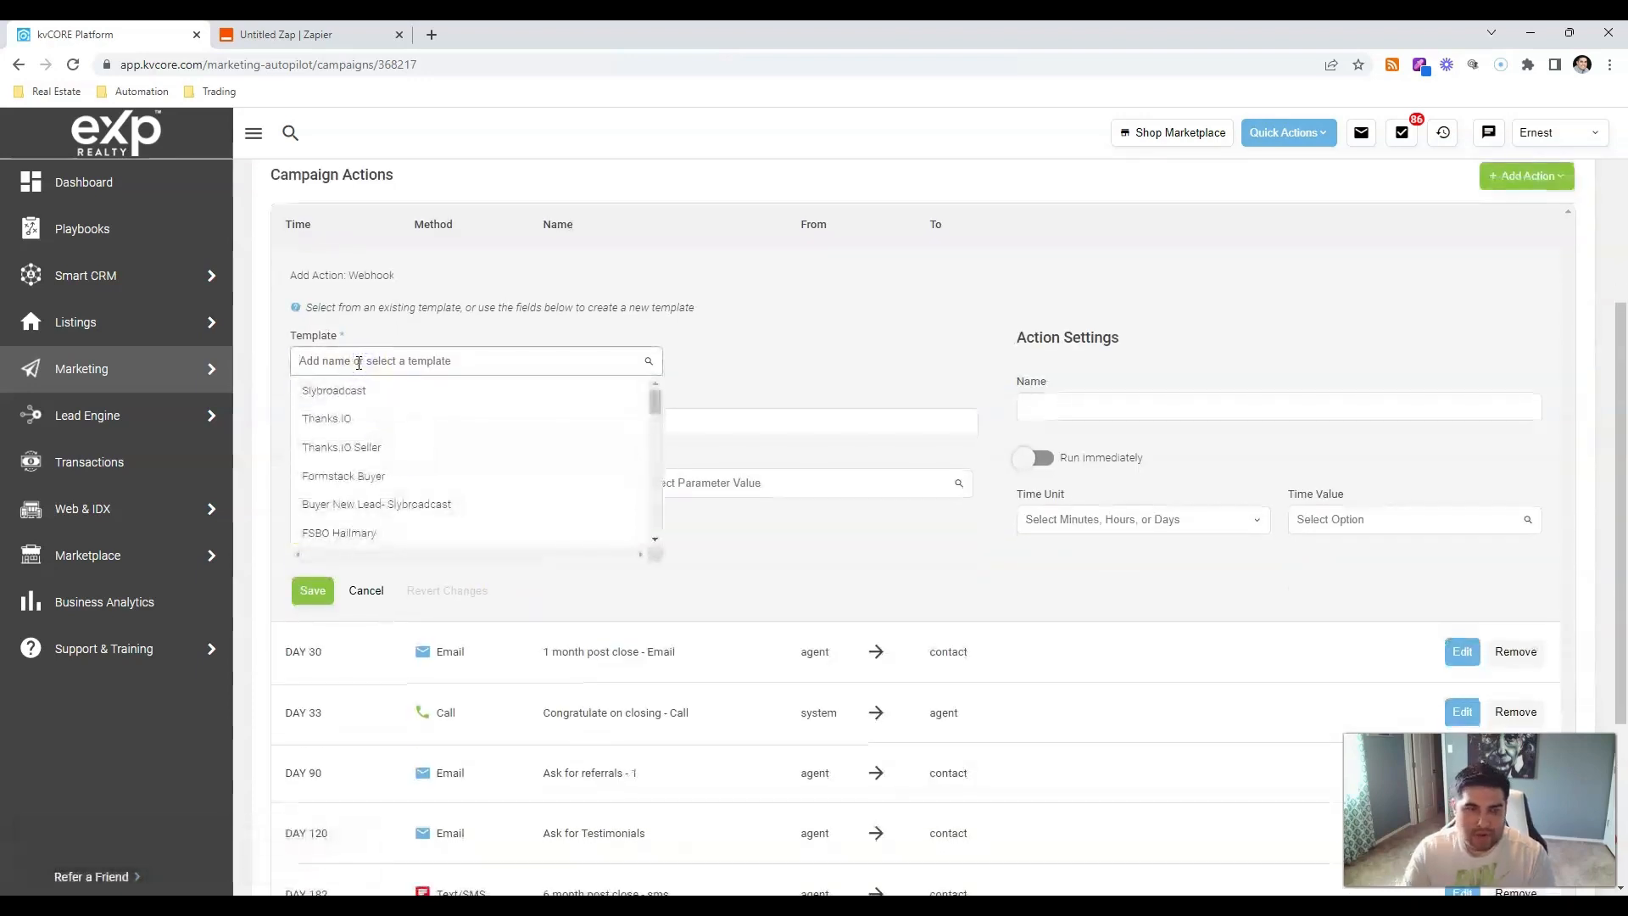
pyautogui.write('thanks io')
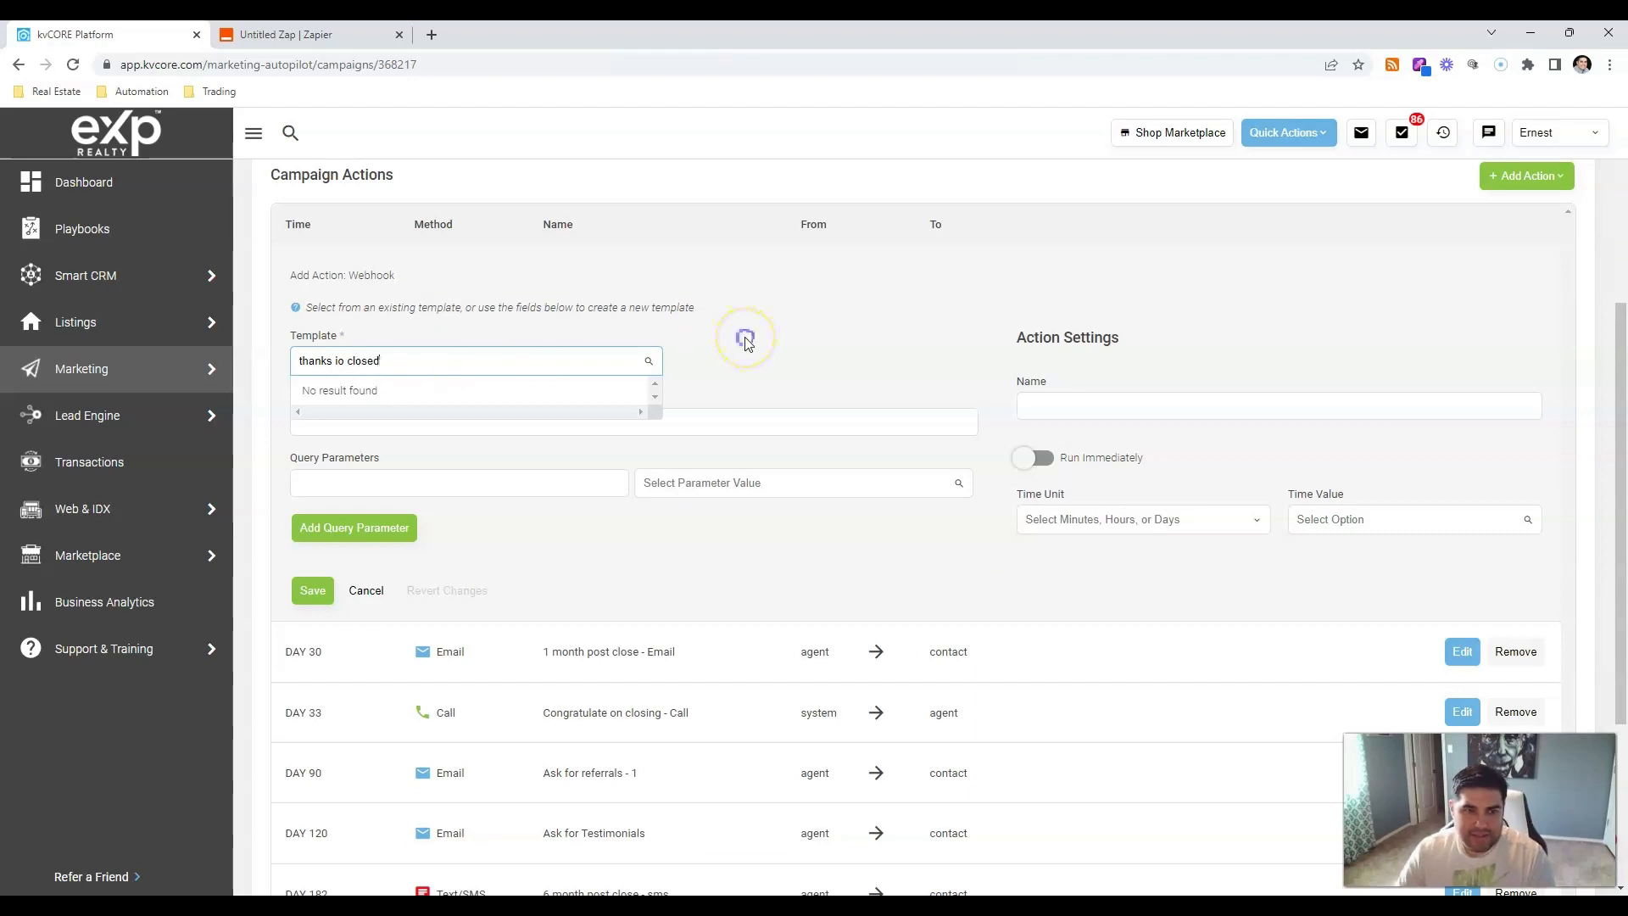
pyautogui.write(' closed')
pyautogui.doubleClick(363, 362)
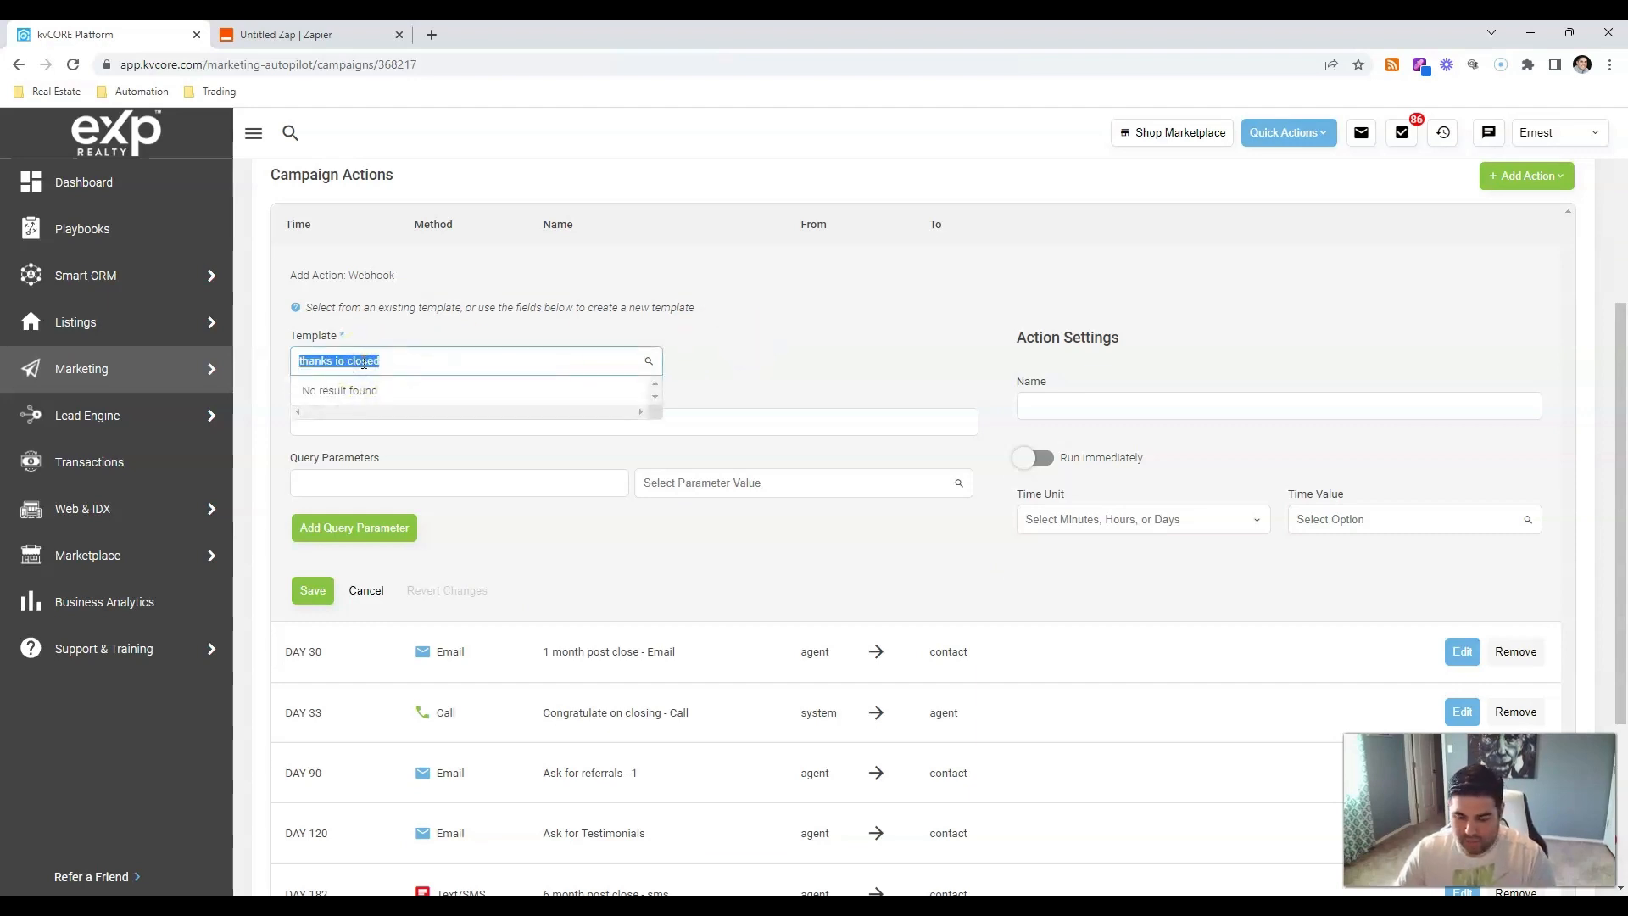
pyautogui.press('BackSpace')
pyautogui.click(770, 352)
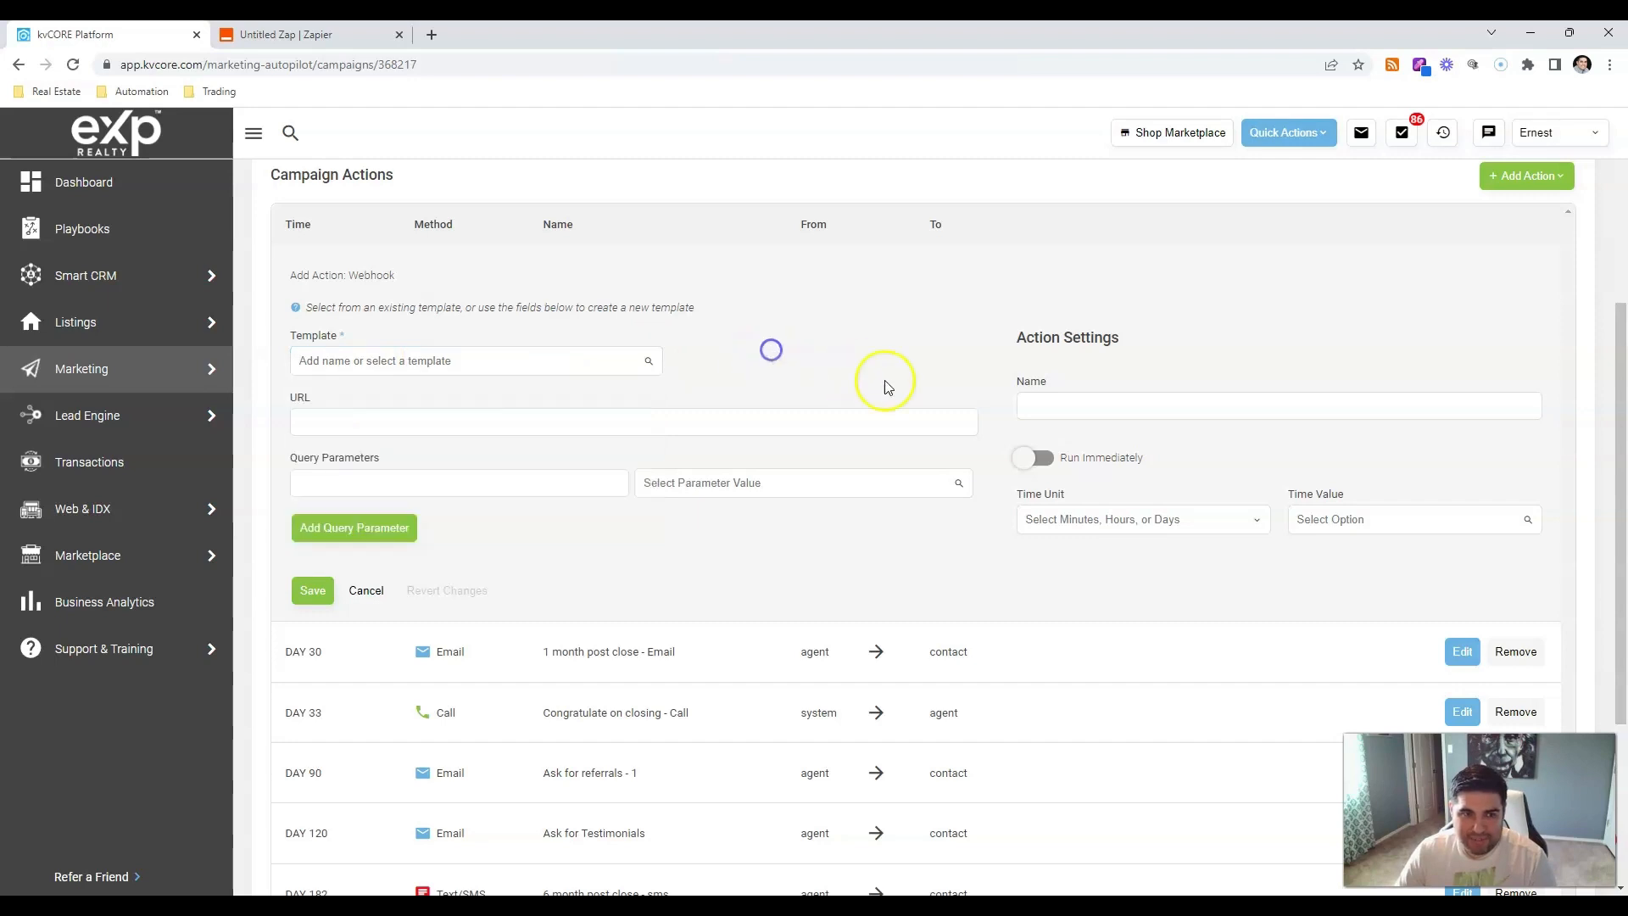
pyautogui.click(394, 358)
pyautogui.write('thanks io closed')
pyautogui.click(762, 372)
# Name the webhook action 'thanks io closed'.
pyautogui.click(1090, 415)
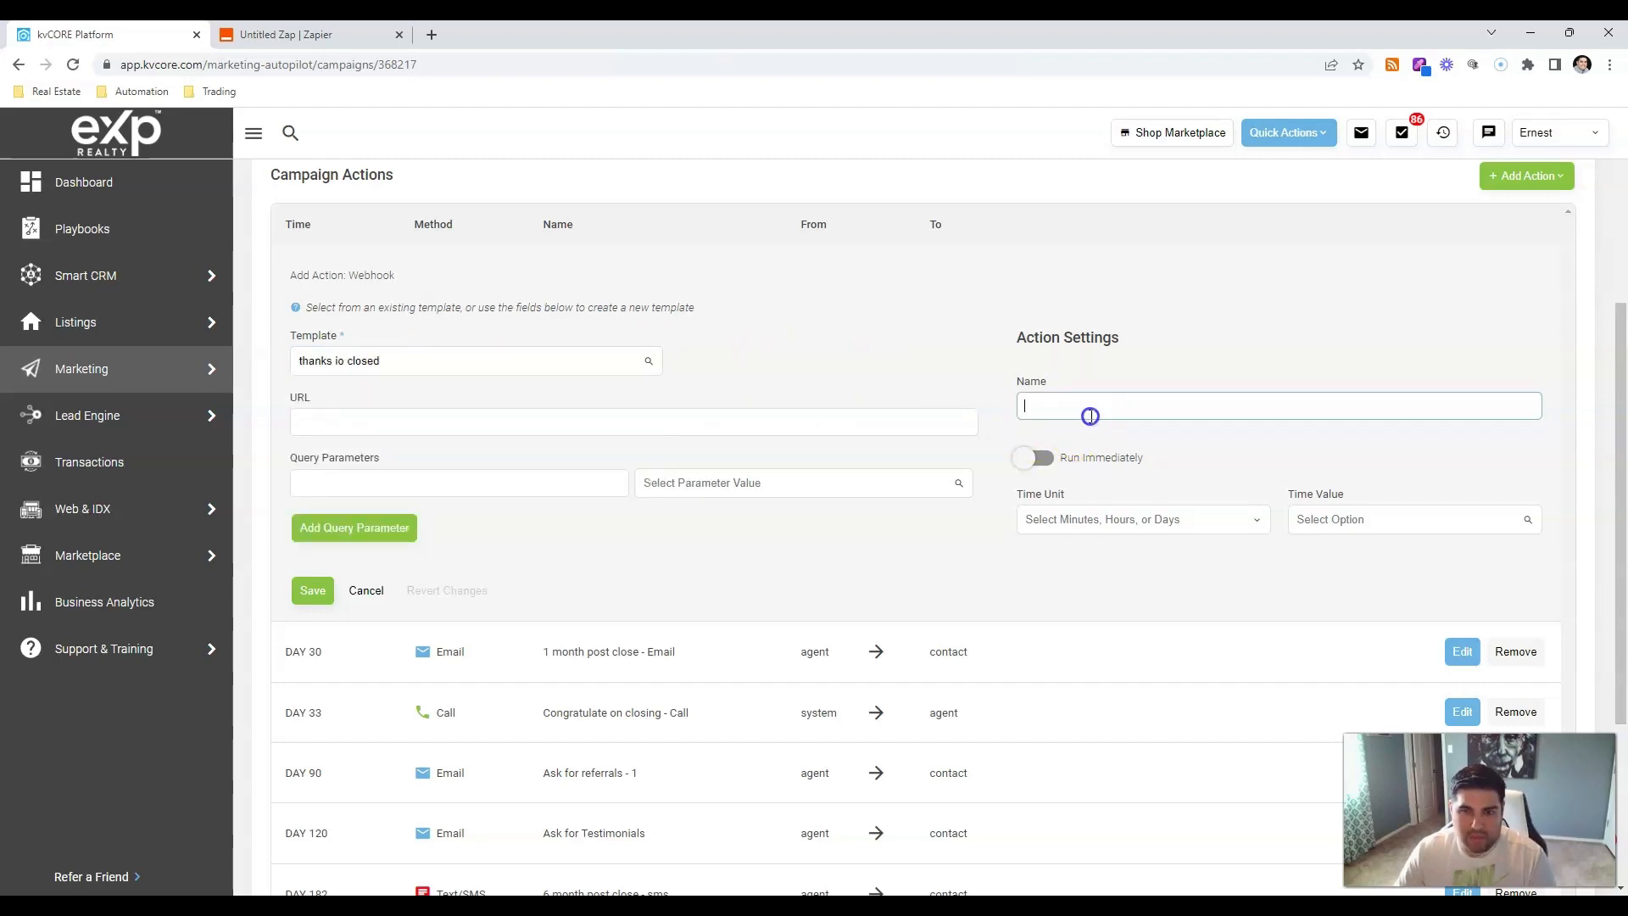
pyautogui.click(560, 417)
pyautogui.click(293, 35)
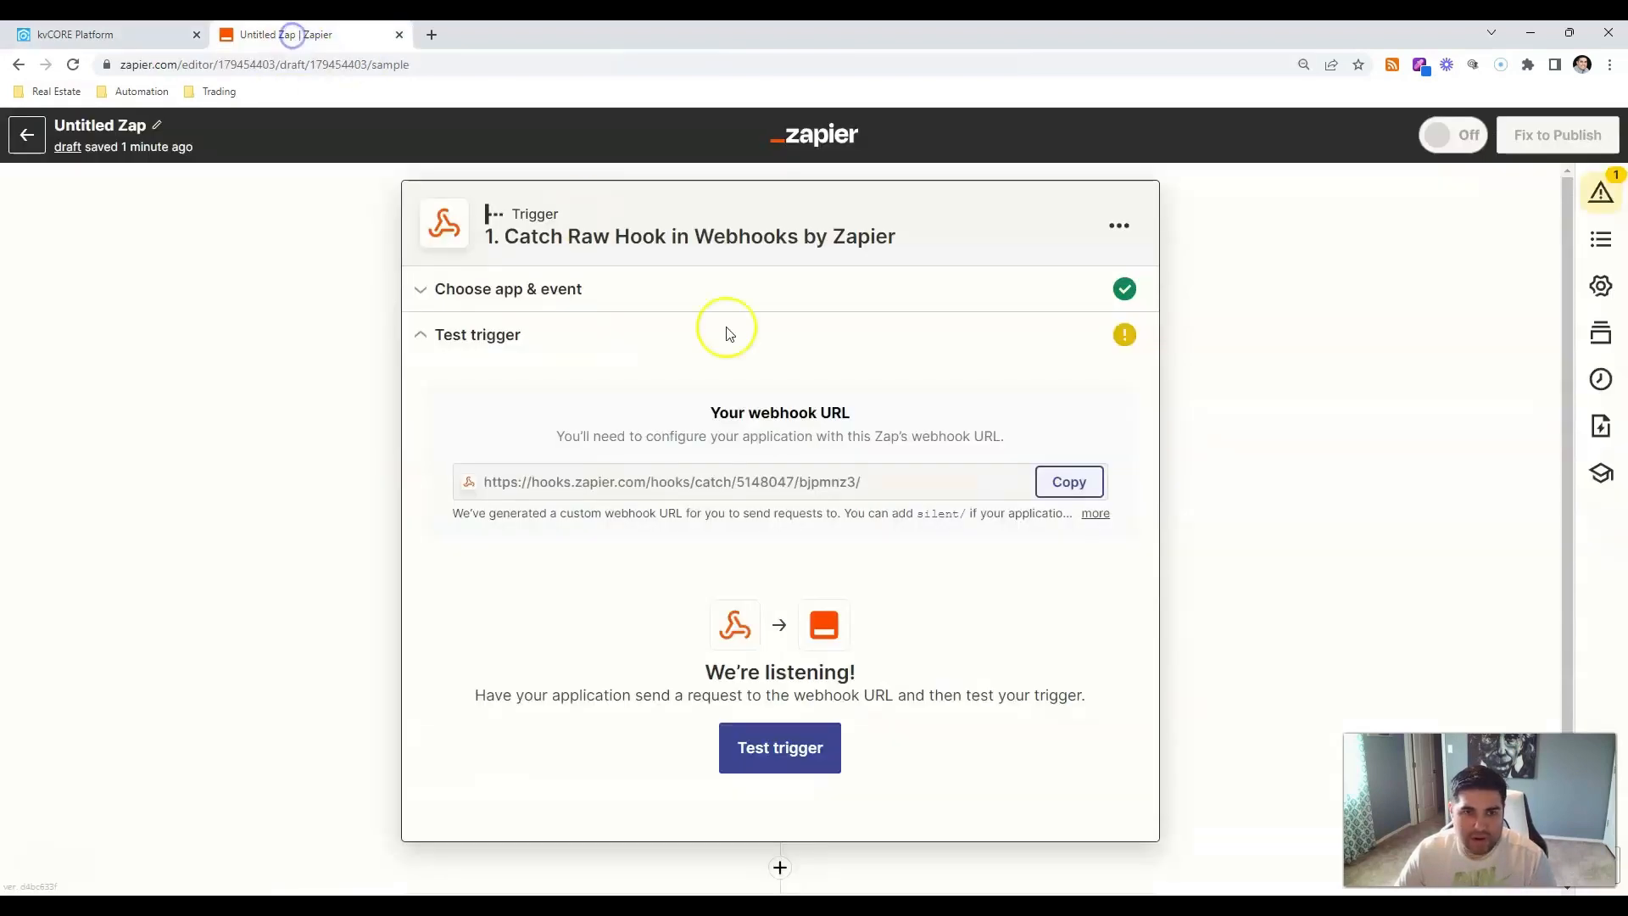
# Paste the Zapier webhook URL and add a 'first name' parameter mapped to {first_name}.
pyautogui.click(1067, 482)
pyautogui.click(72, 34)
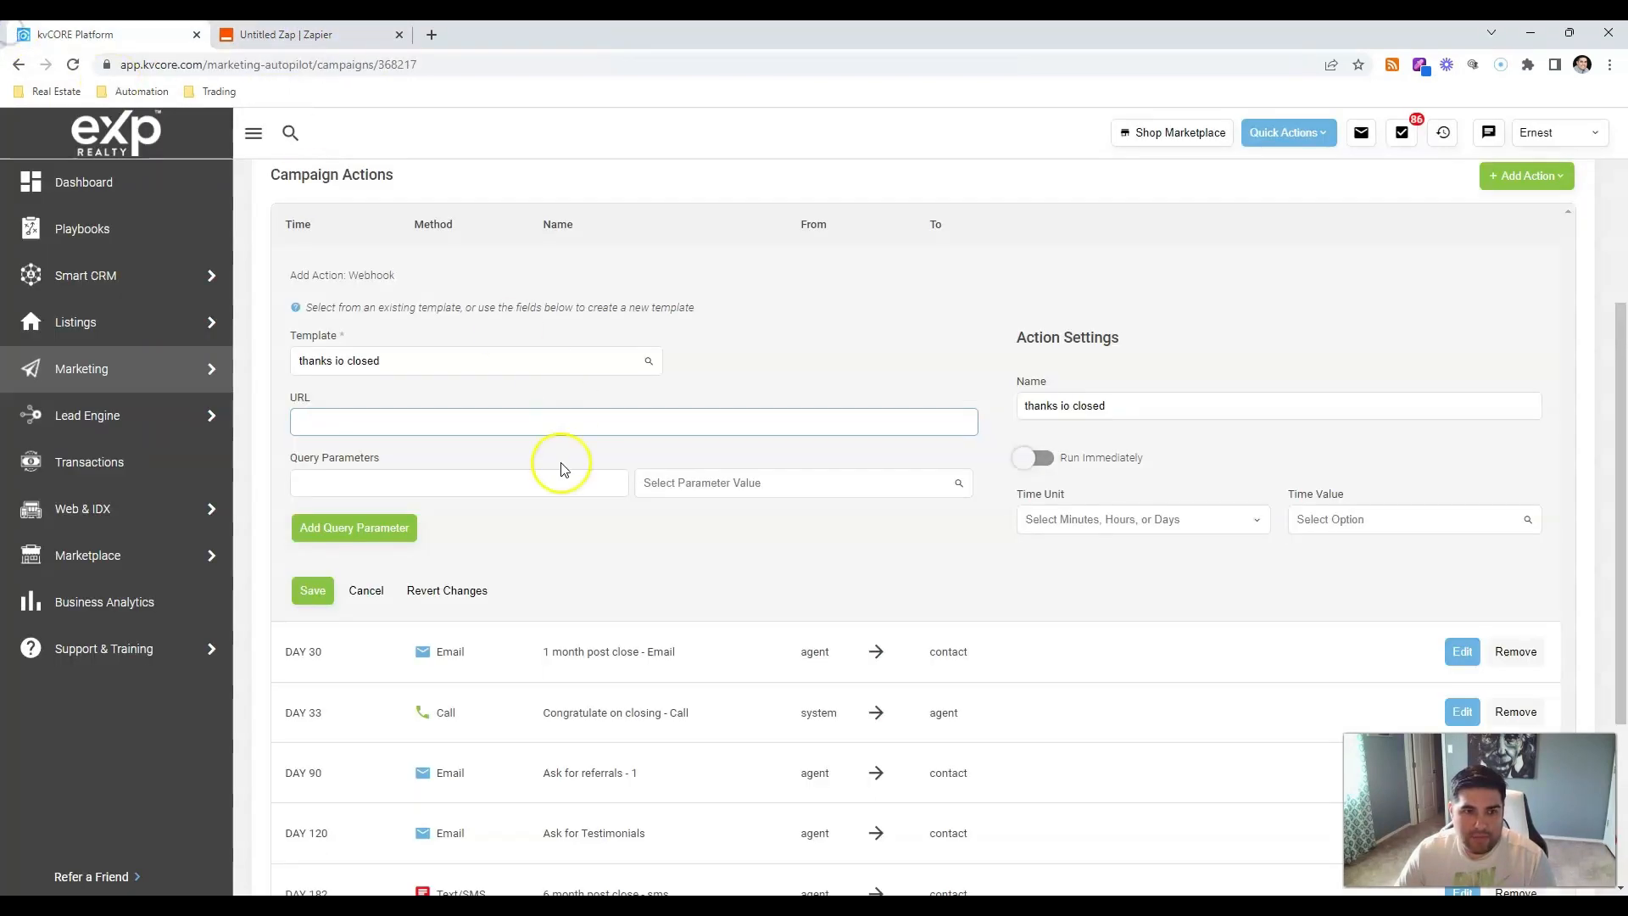
pyautogui.click(513, 427)
pyautogui.hotkey('ctrl', 'v')
pyautogui.click(526, 480)
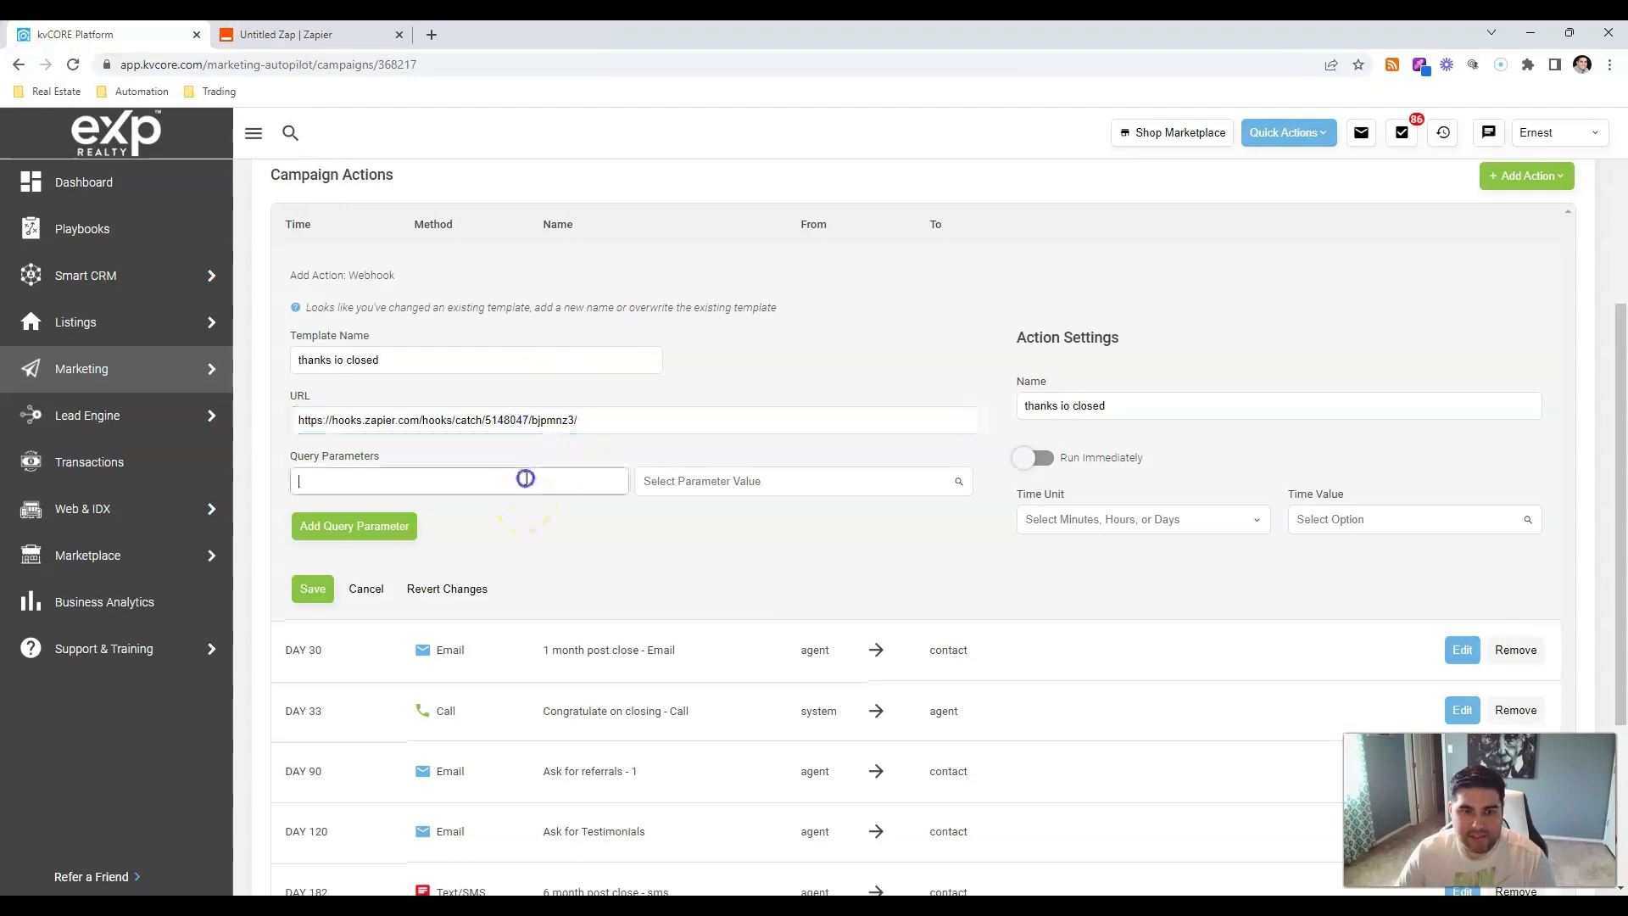
pyautogui.write('first name')
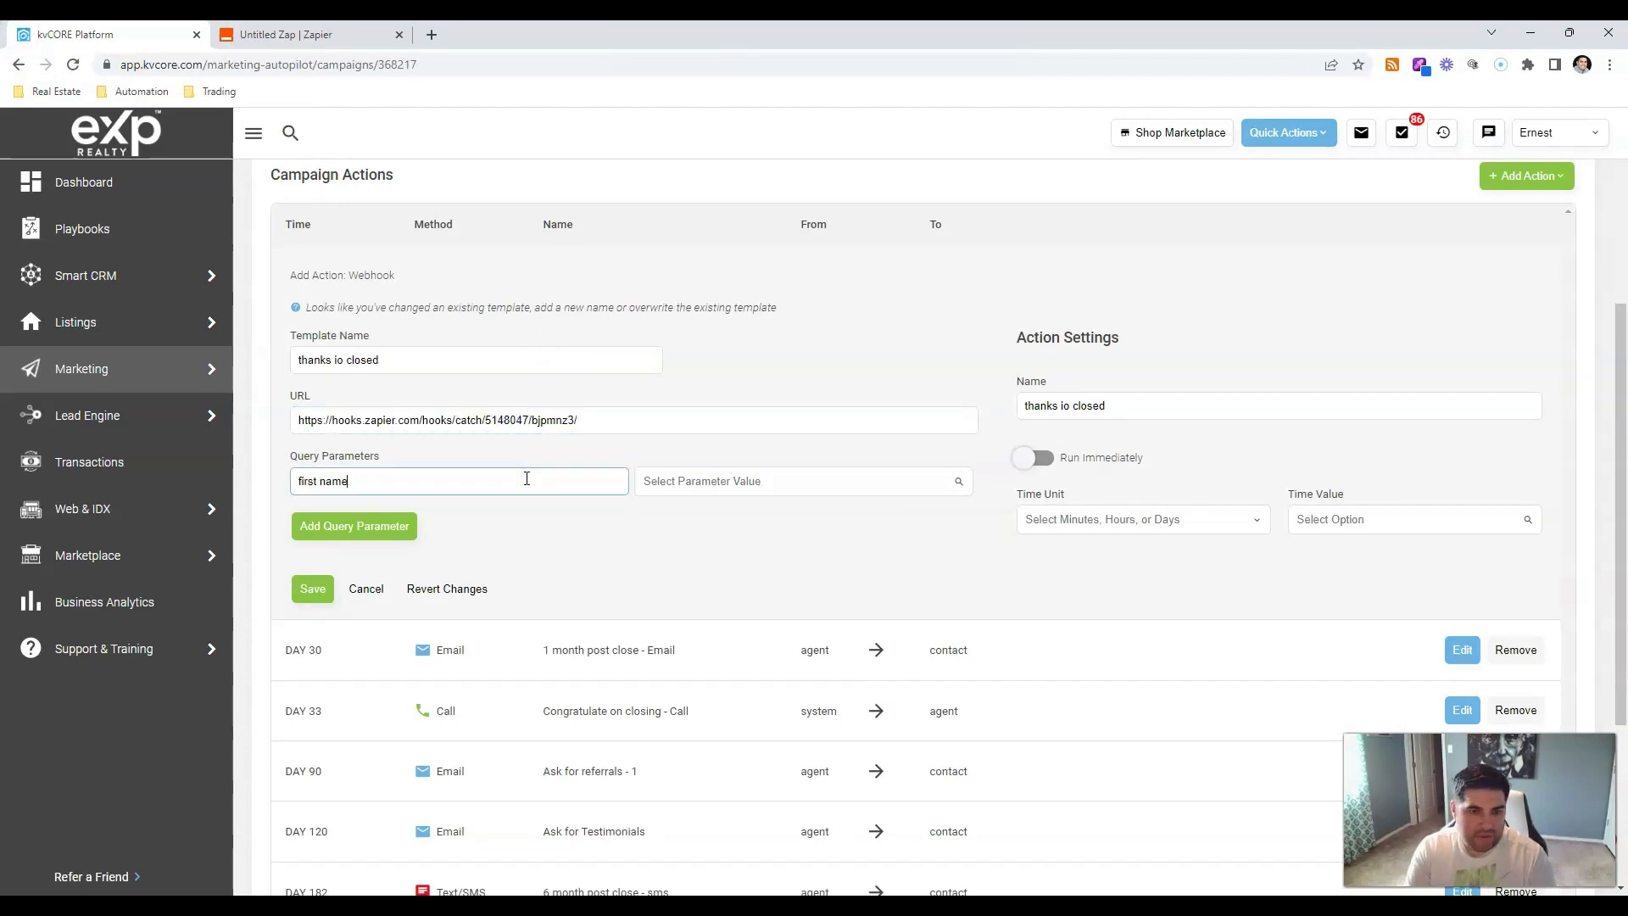
pyautogui.press('Tab')
pyautogui.write('fir')
pyautogui.press('Return')
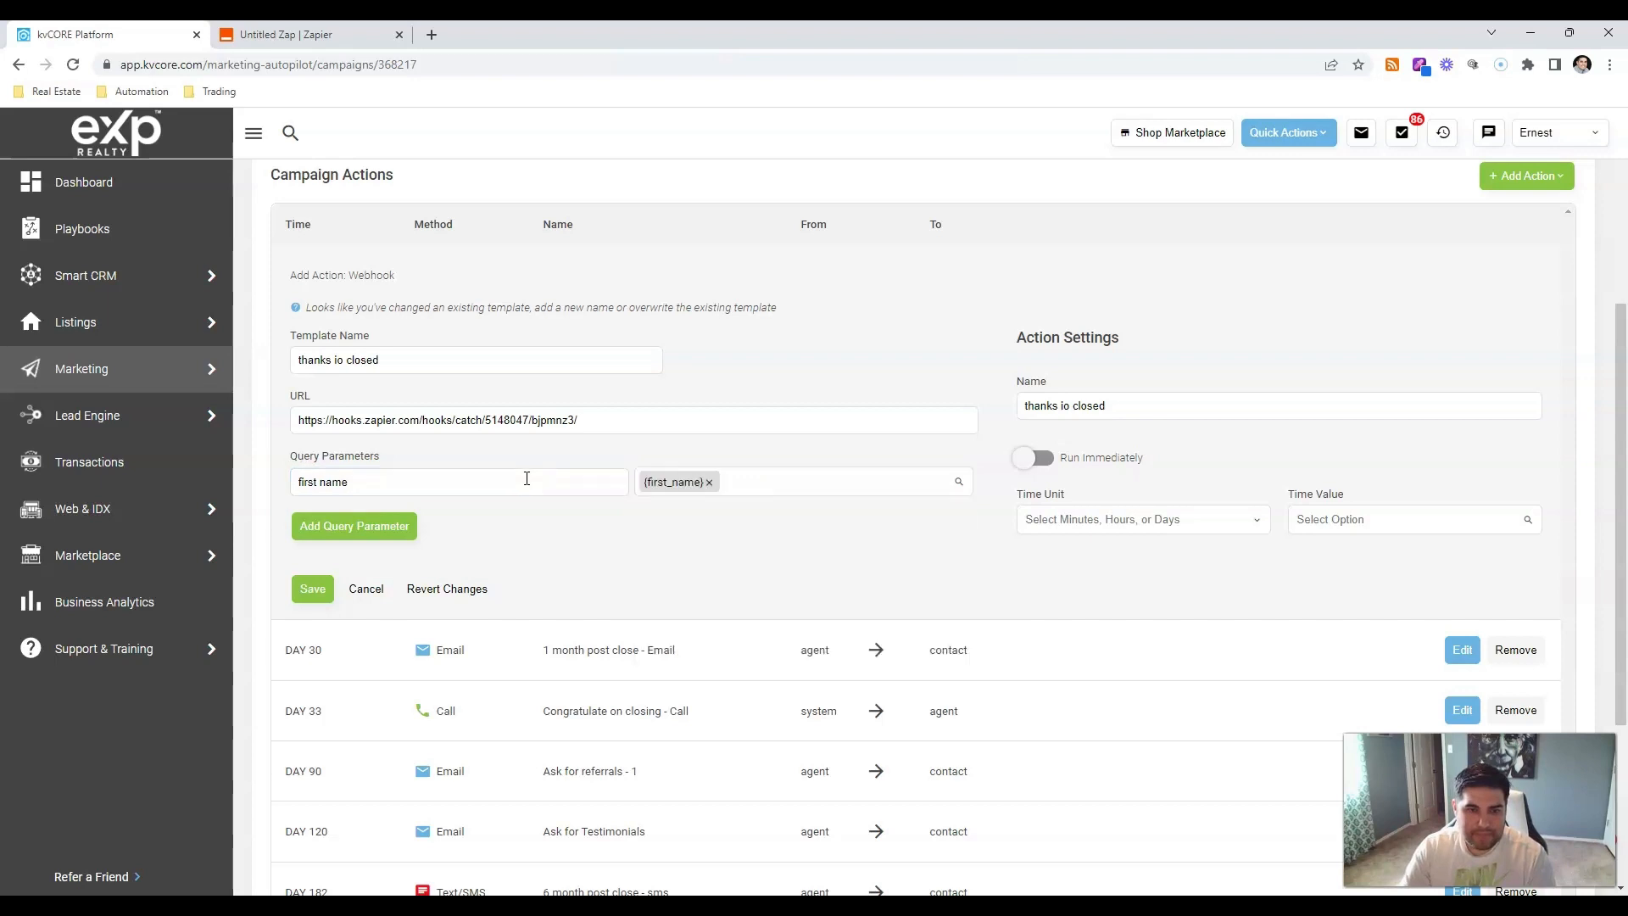
# Add last name {last_name} and address {lead_address} parameters, set Run Immediately, and save.
pyautogui.click(413, 525)
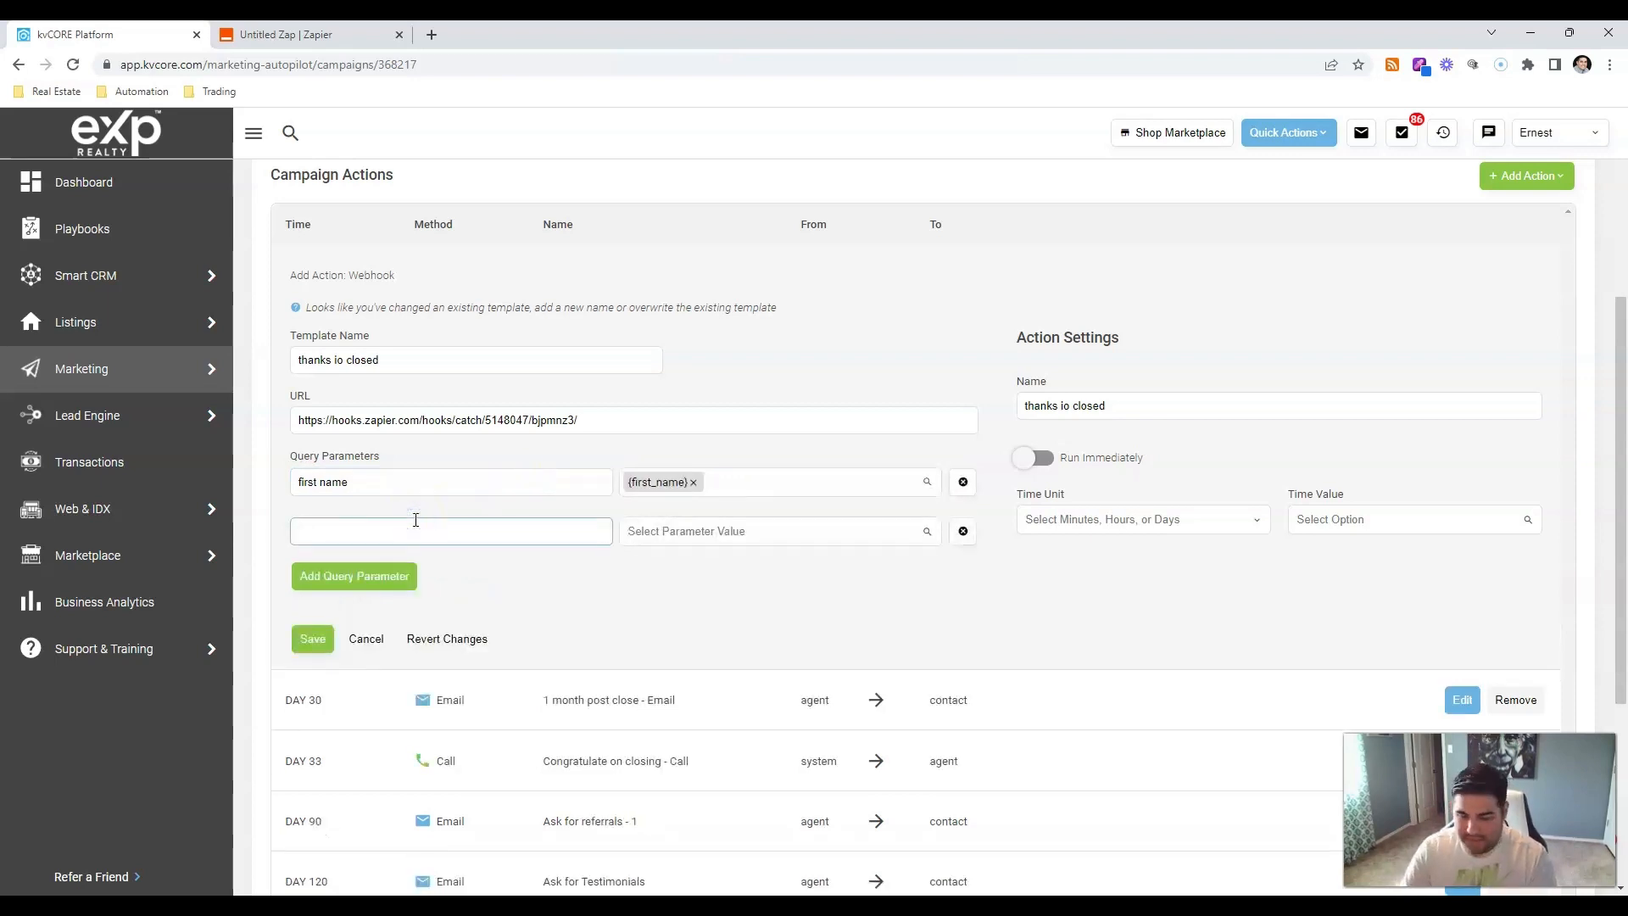
pyautogui.press('Tab')
pyautogui.write('last')
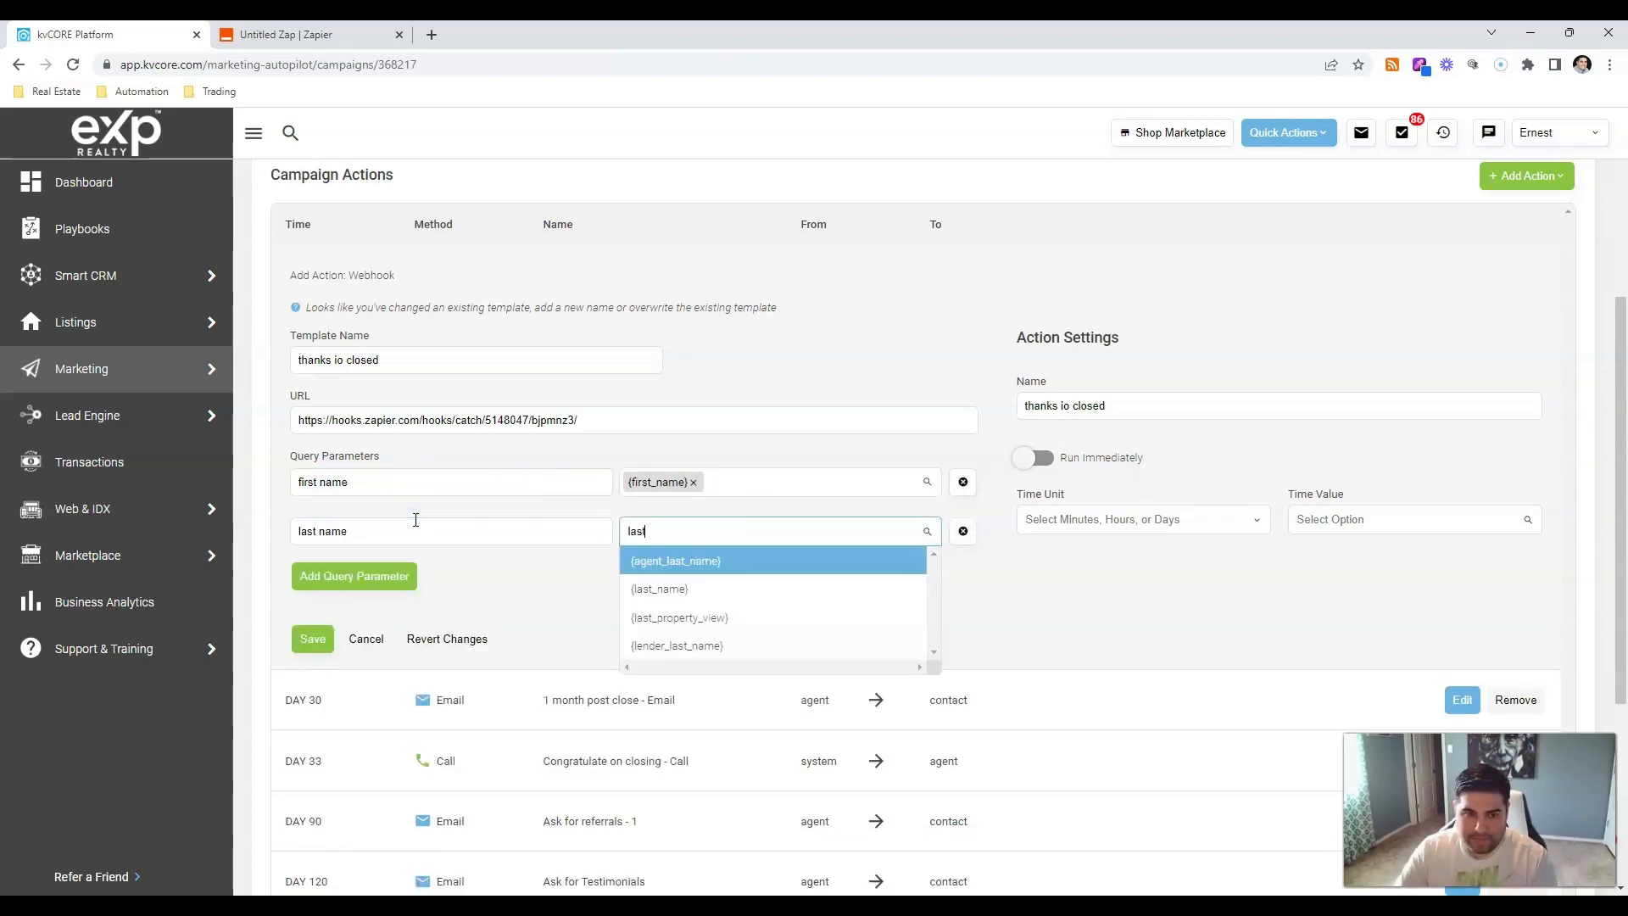
pyautogui.press('Down')
pyautogui.press('Return')
pyautogui.click(407, 574)
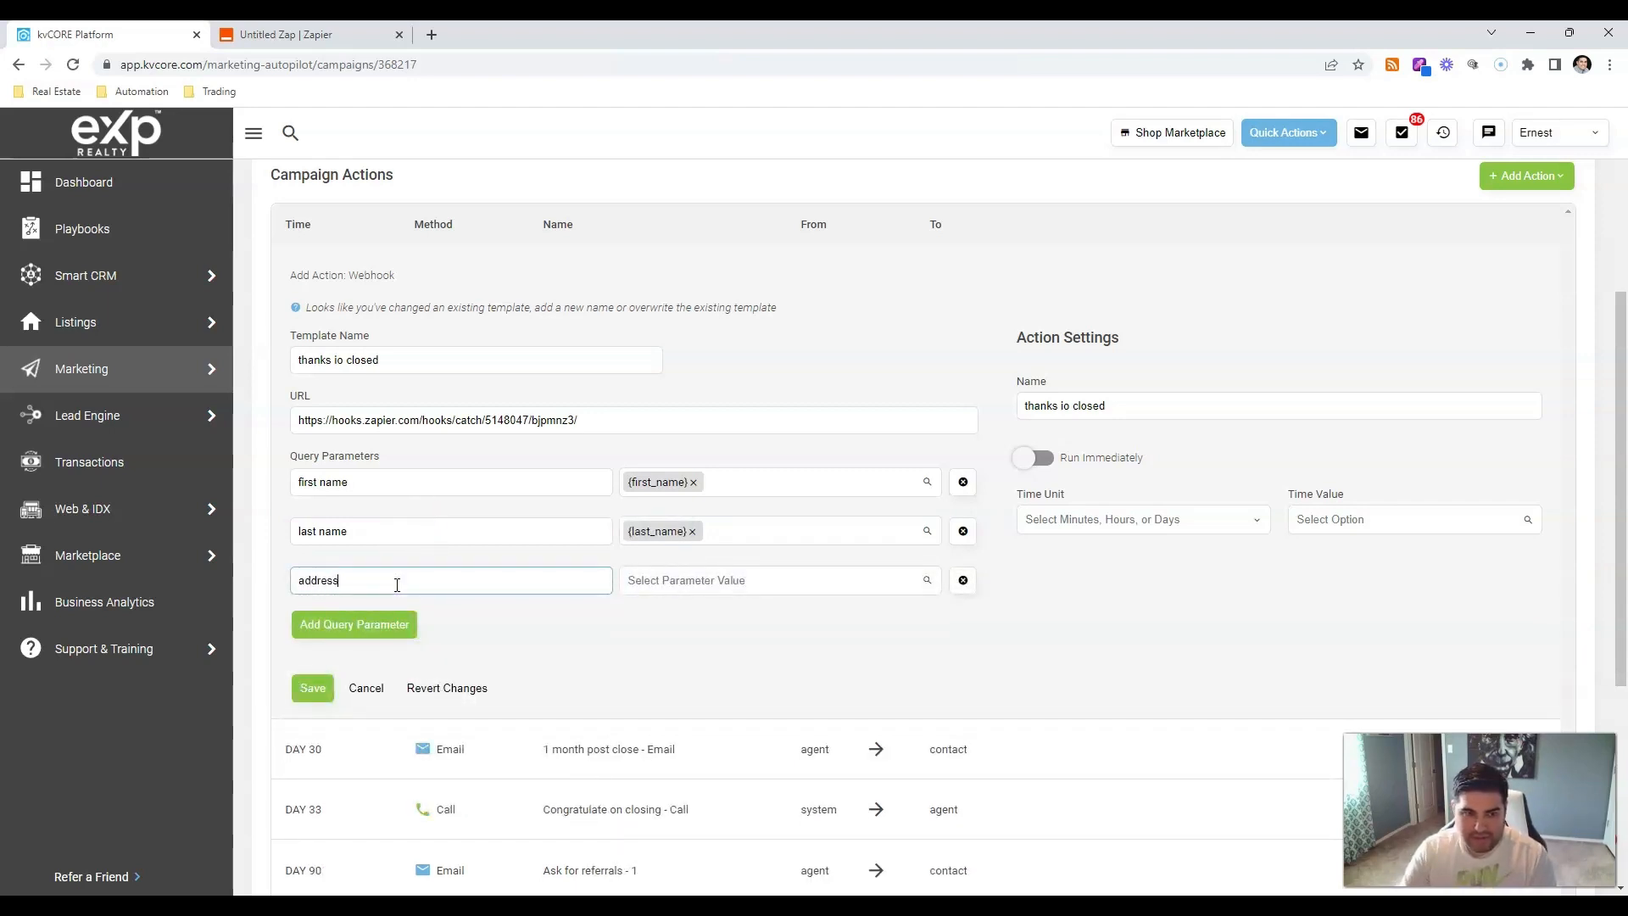
pyautogui.press('Tab')
pyautogui.scroll(-3, 805, 700)
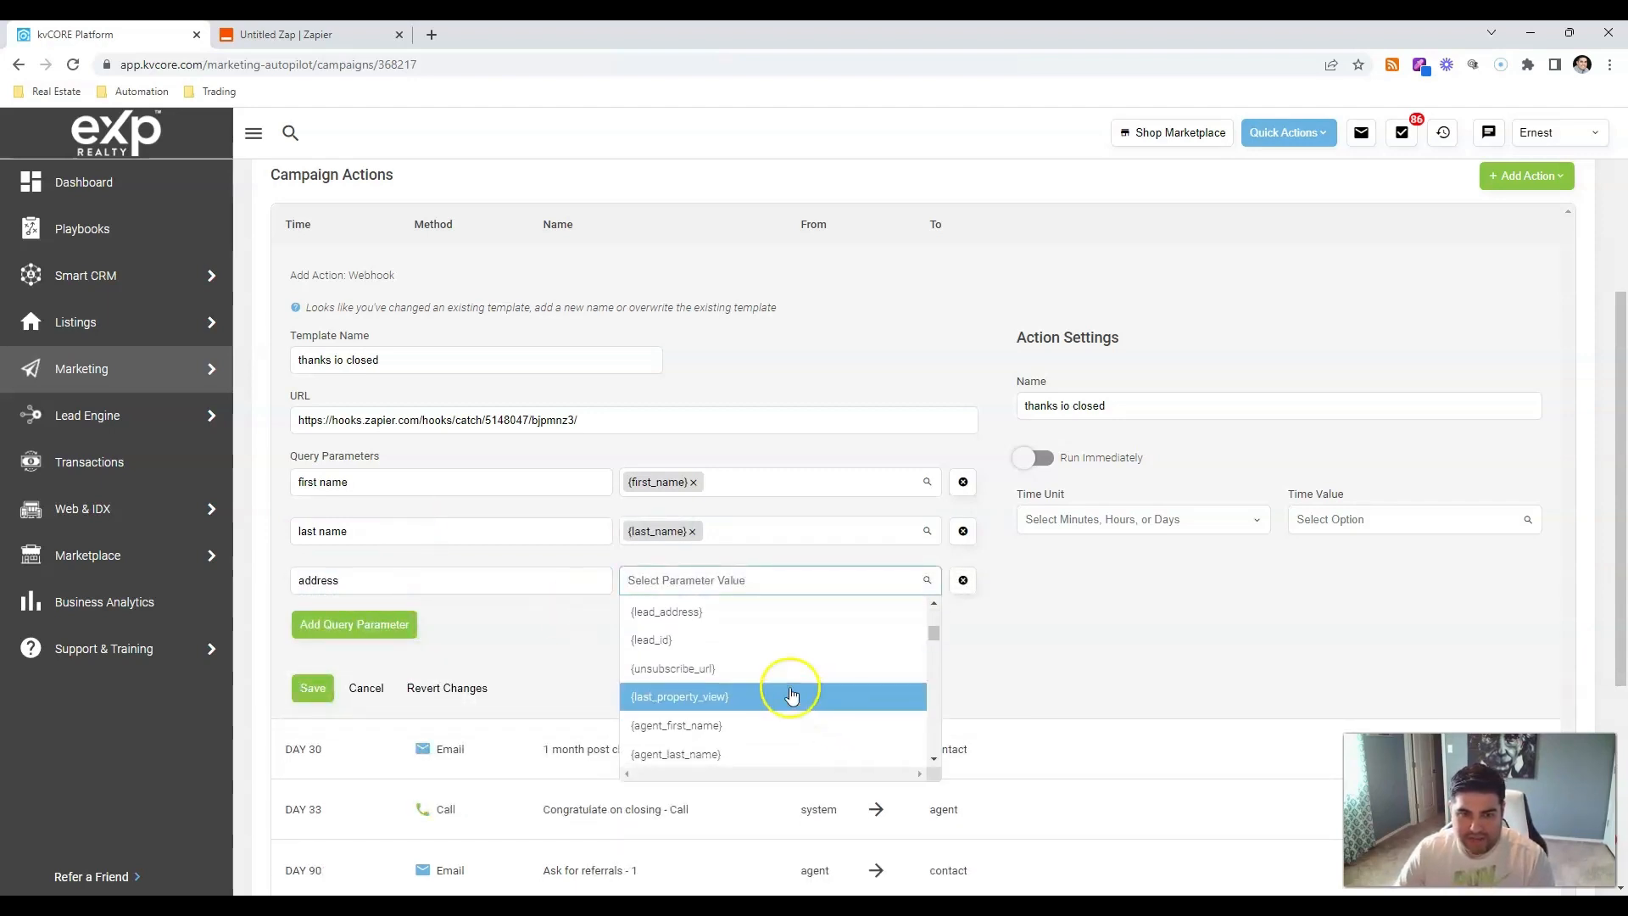
pyautogui.click(725, 611)
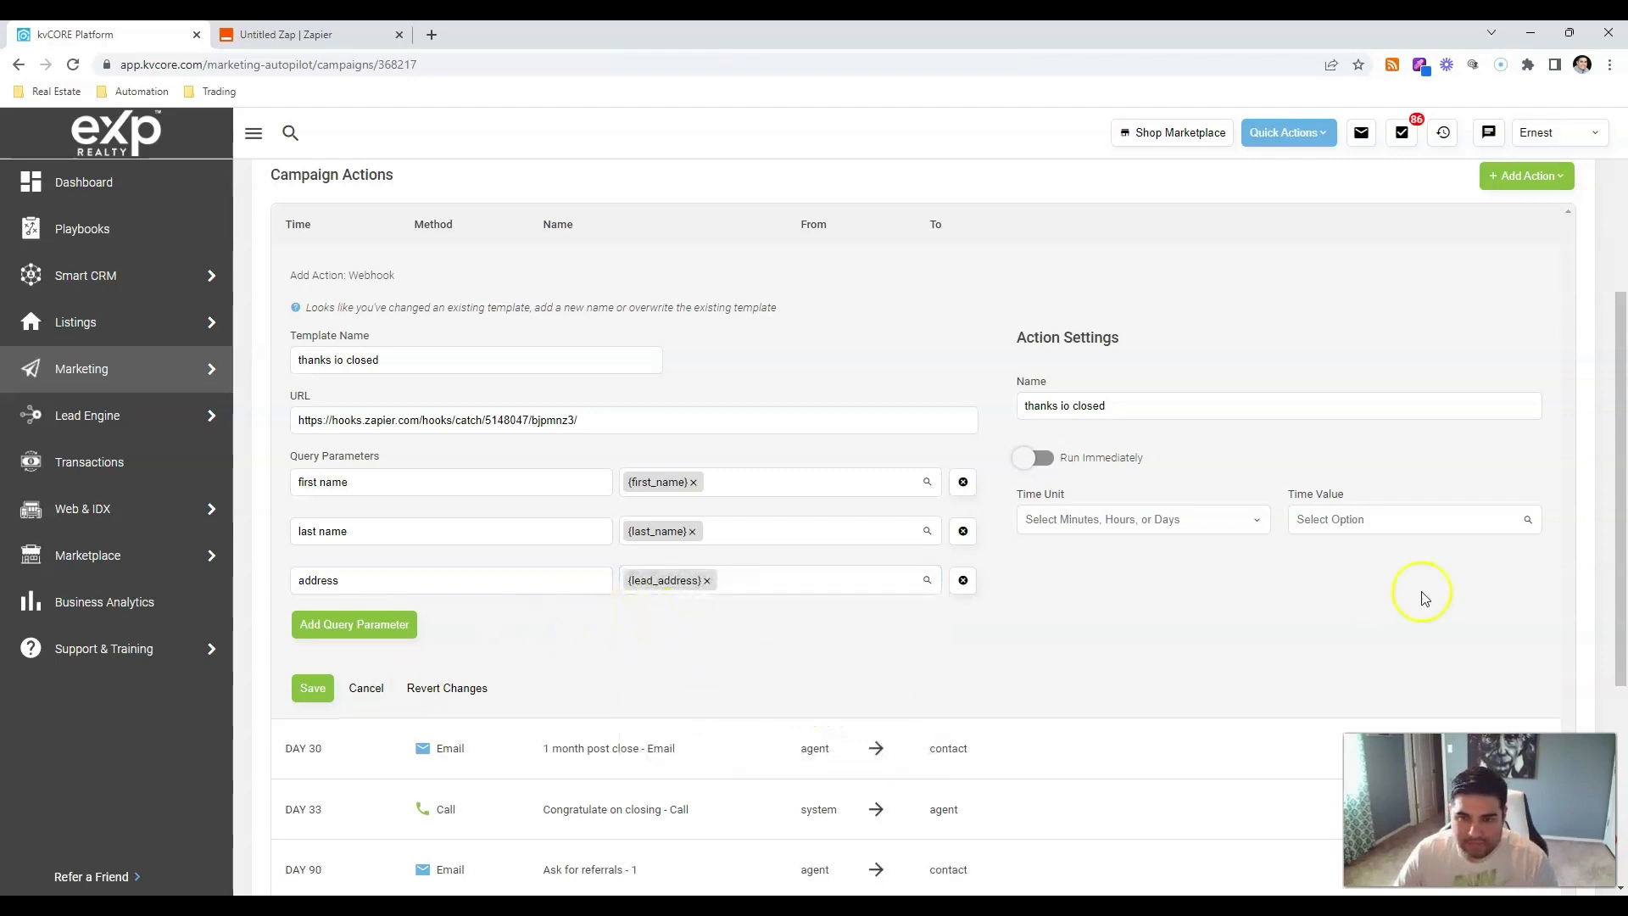
pyautogui.click(1021, 461)
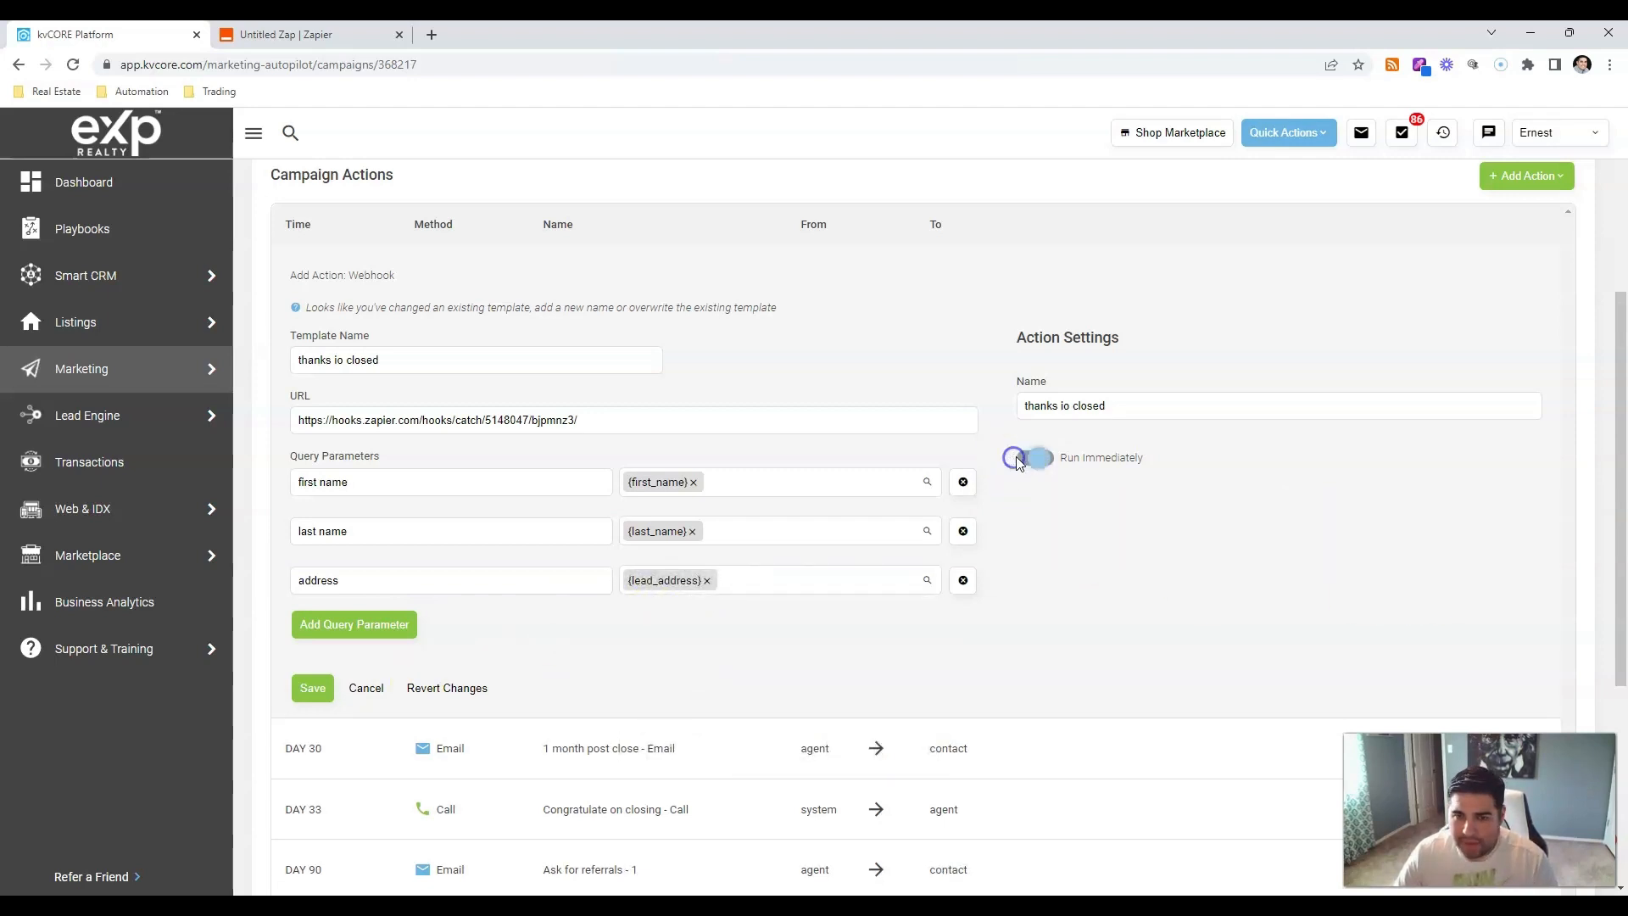
pyautogui.click(328, 688)
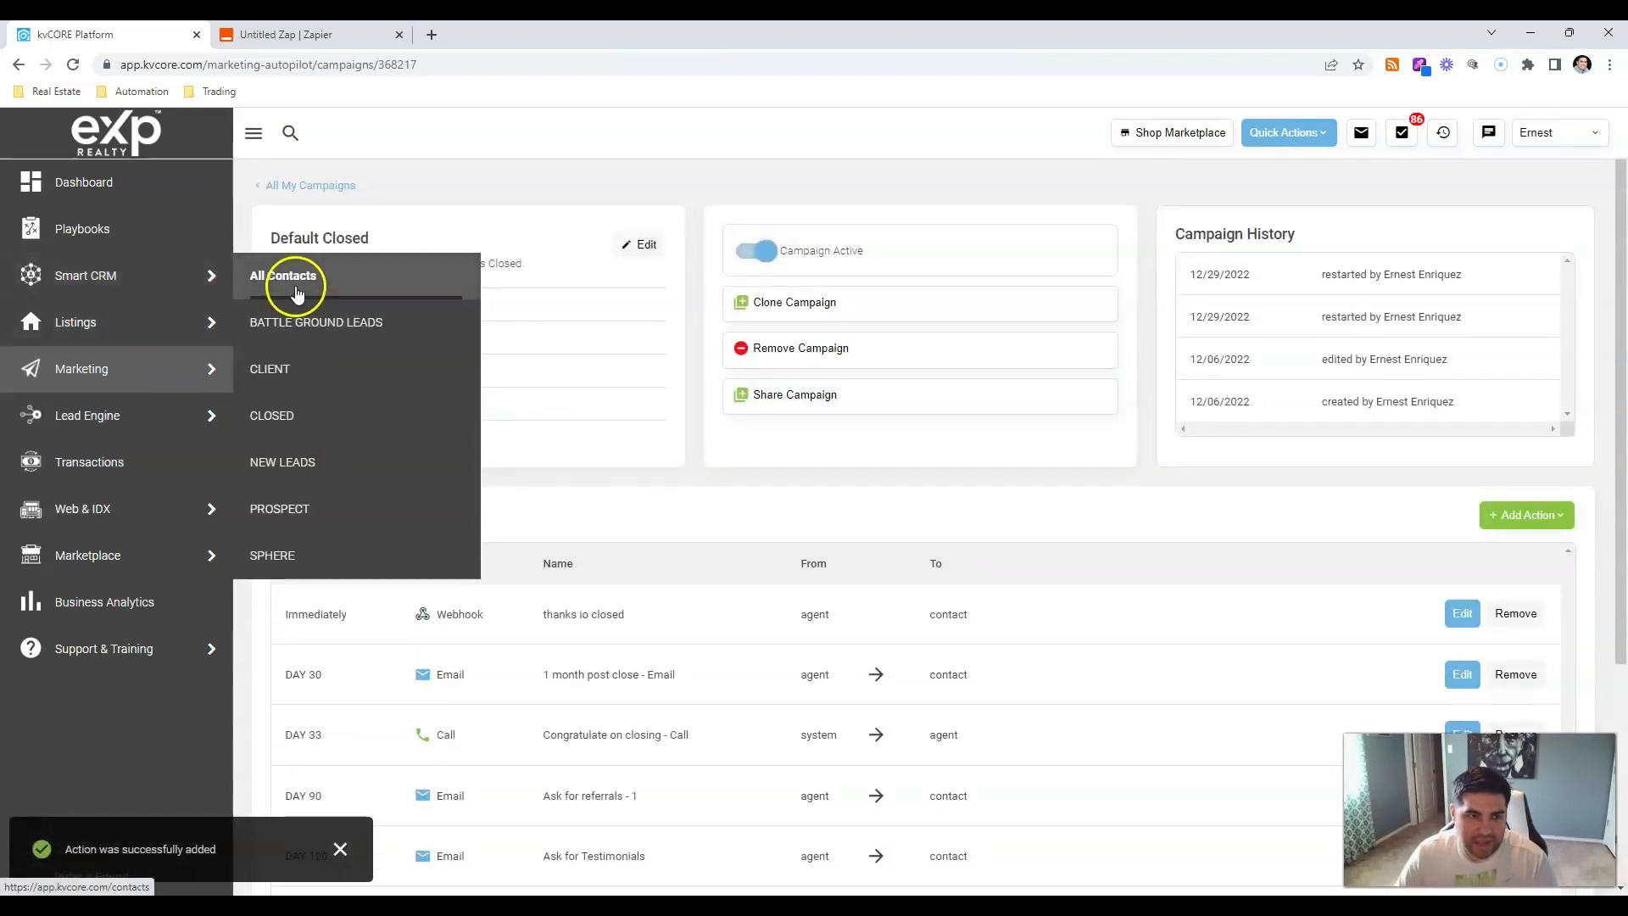
# Add the Default Closed campaign to the test contact's Active Campaigns.
pyautogui.click(291, 278)
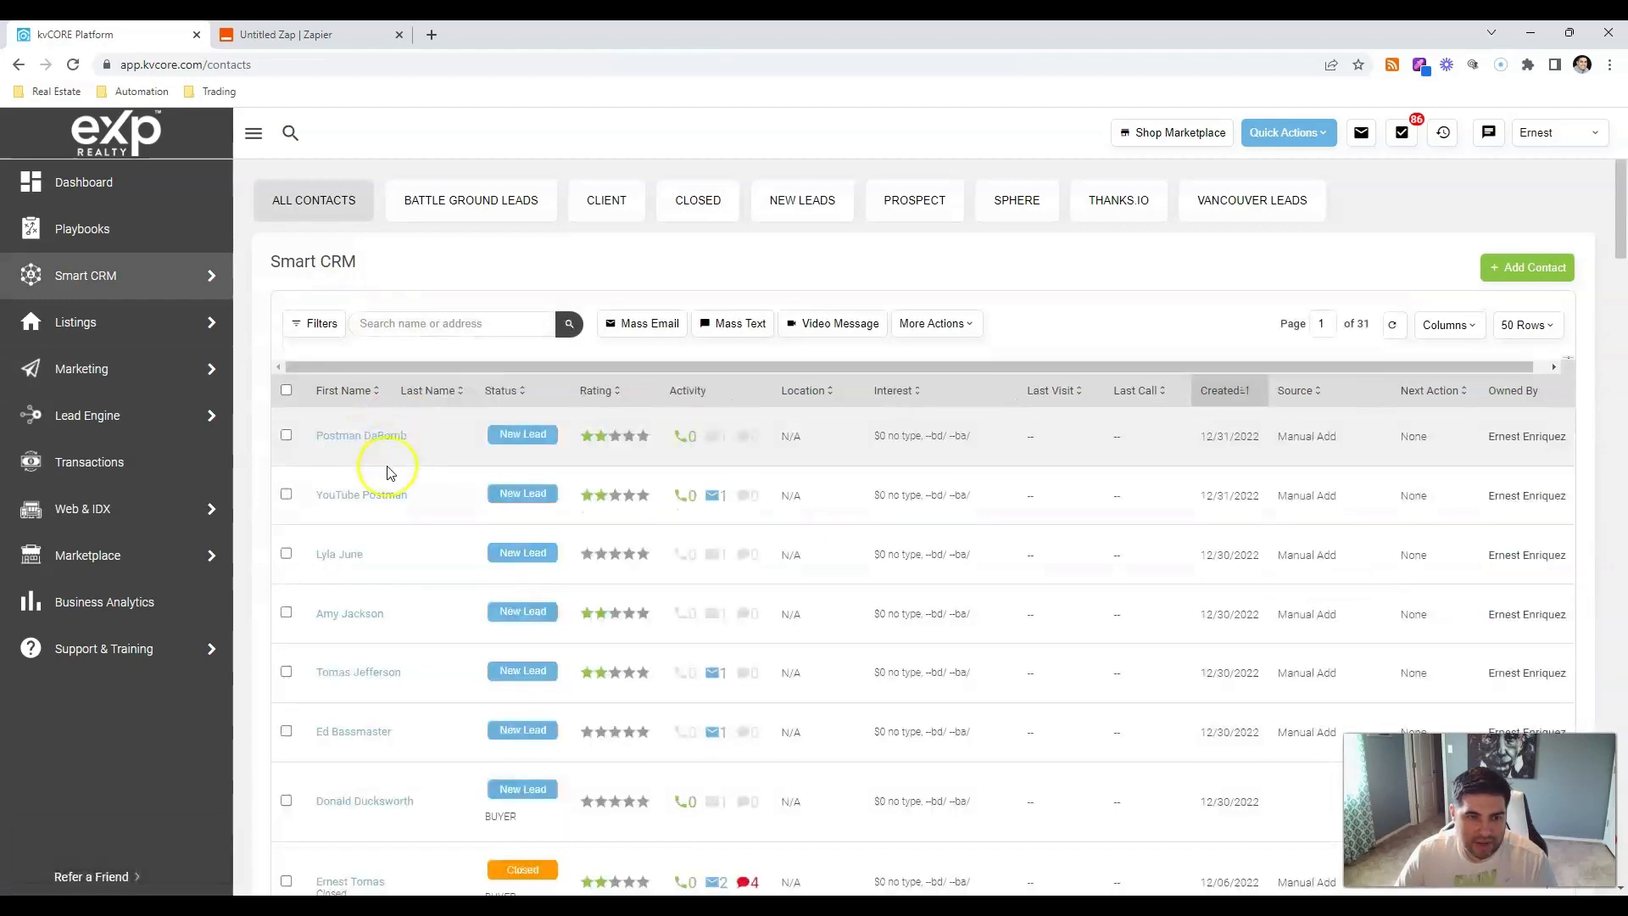
pyautogui.click(373, 495)
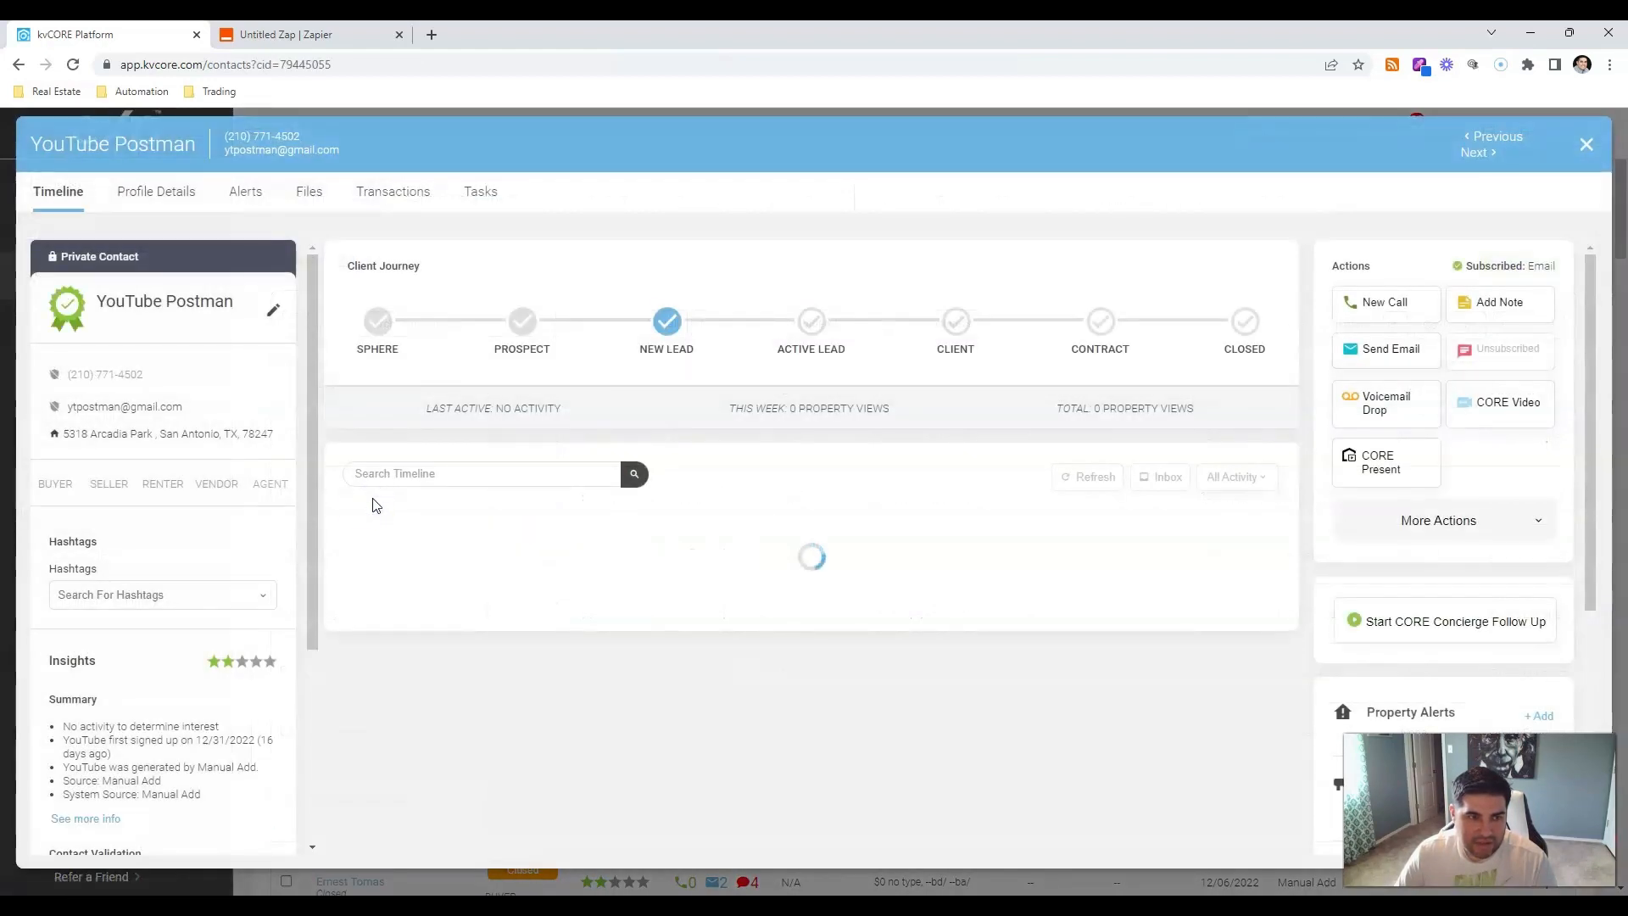
pyautogui.scroll(-4, 1498, 647)
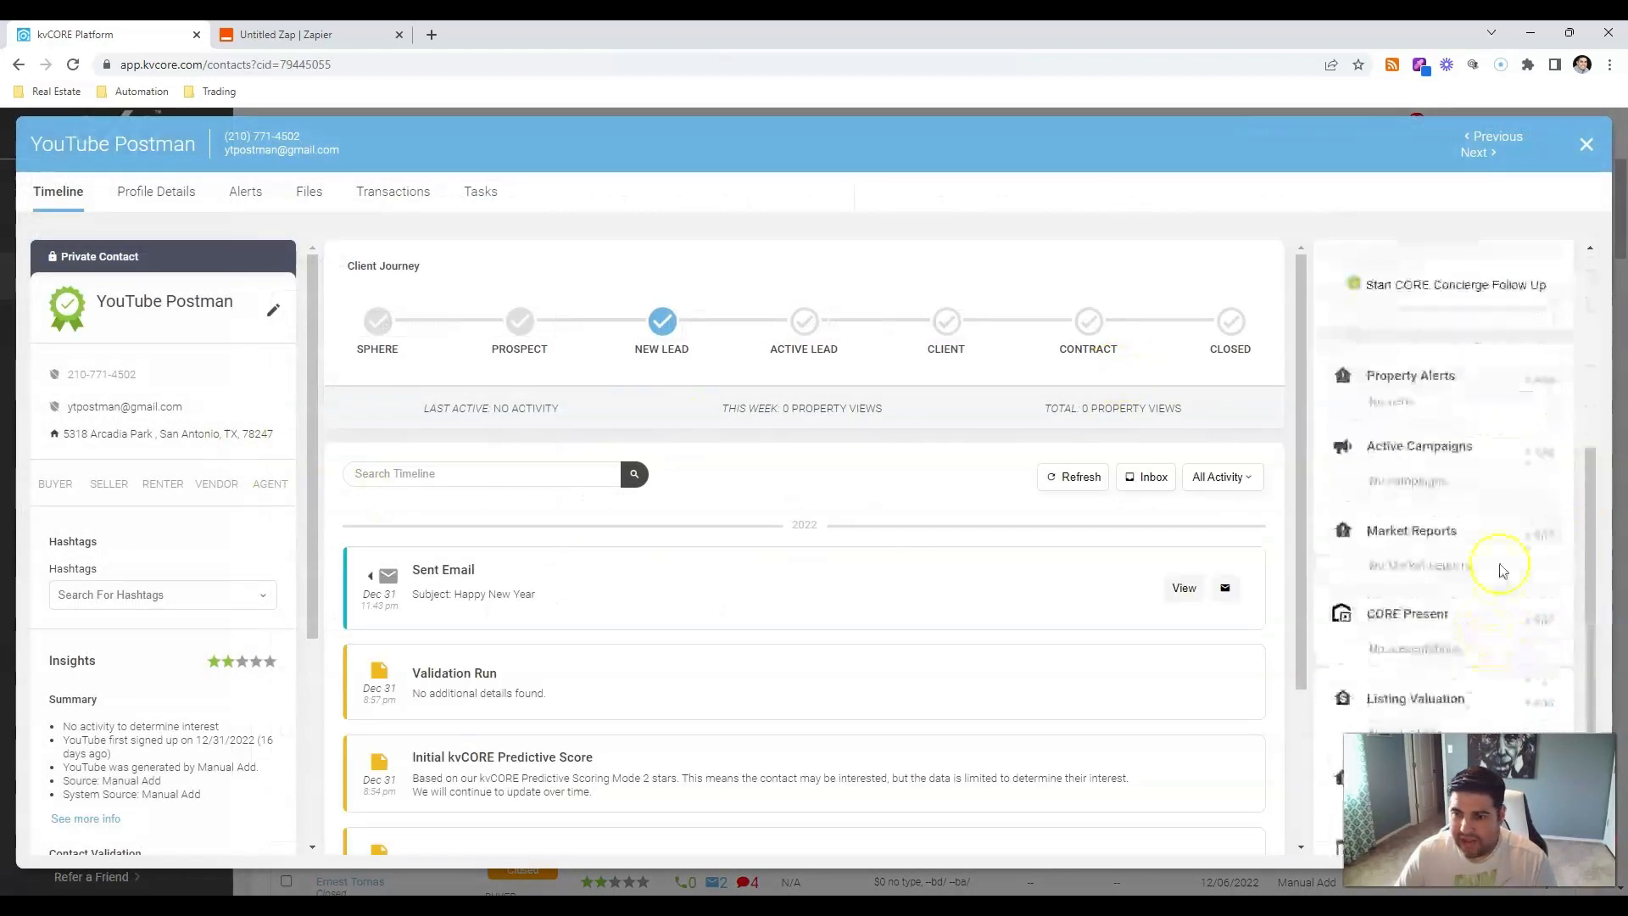
pyautogui.click(1545, 448)
pyautogui.click(1434, 480)
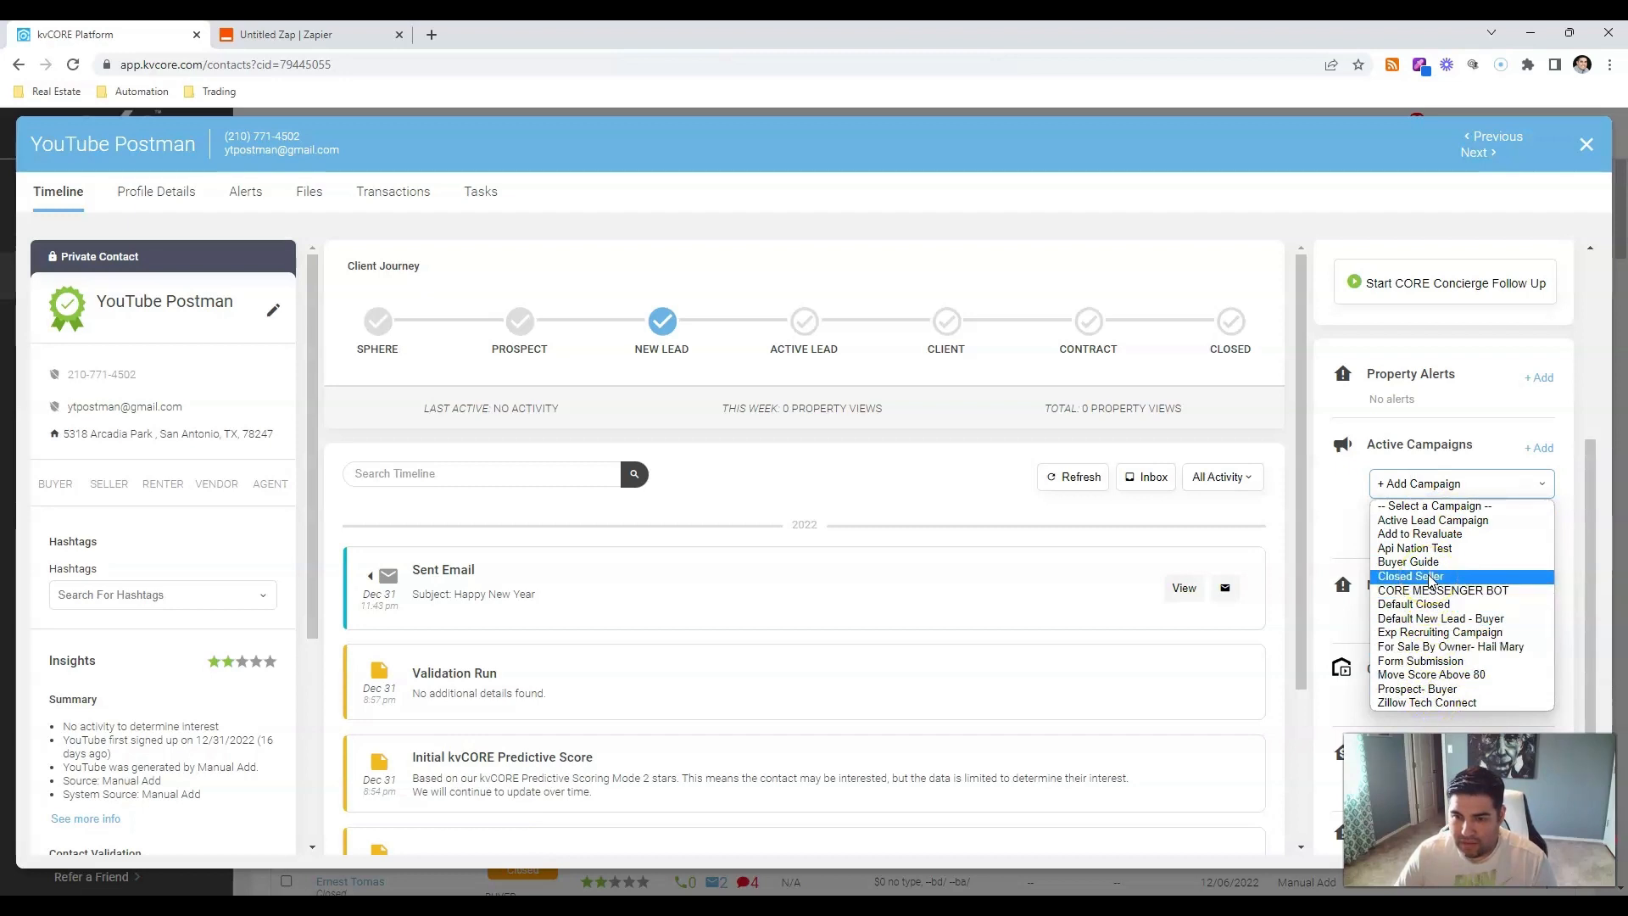
pyautogui.click(1414, 604)
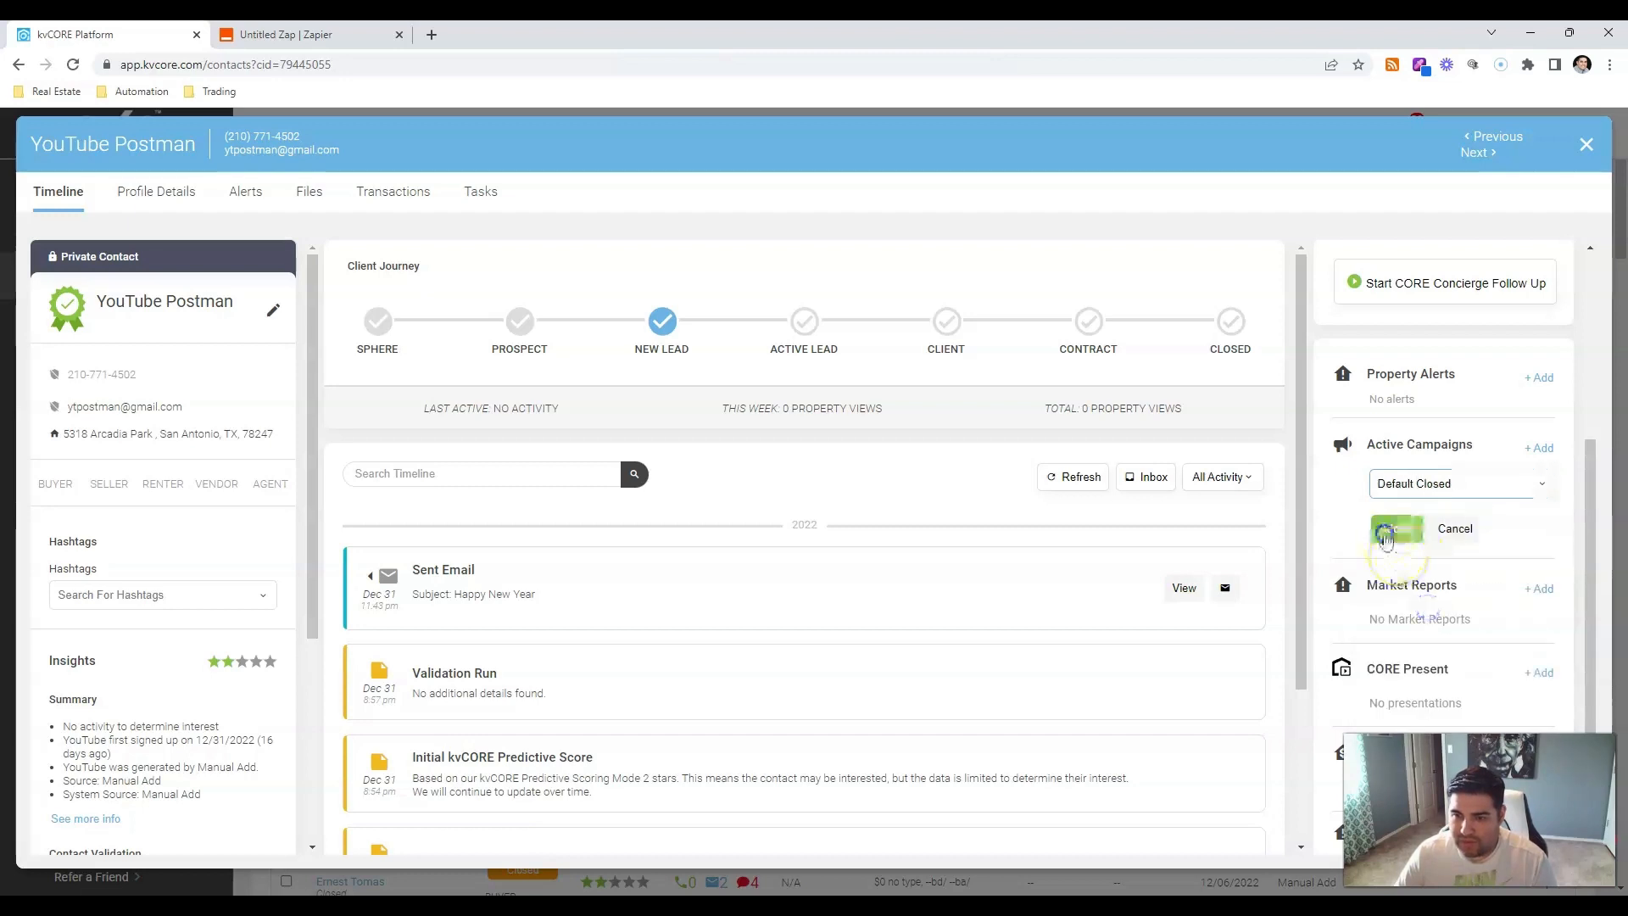
pyautogui.click(1397, 529)
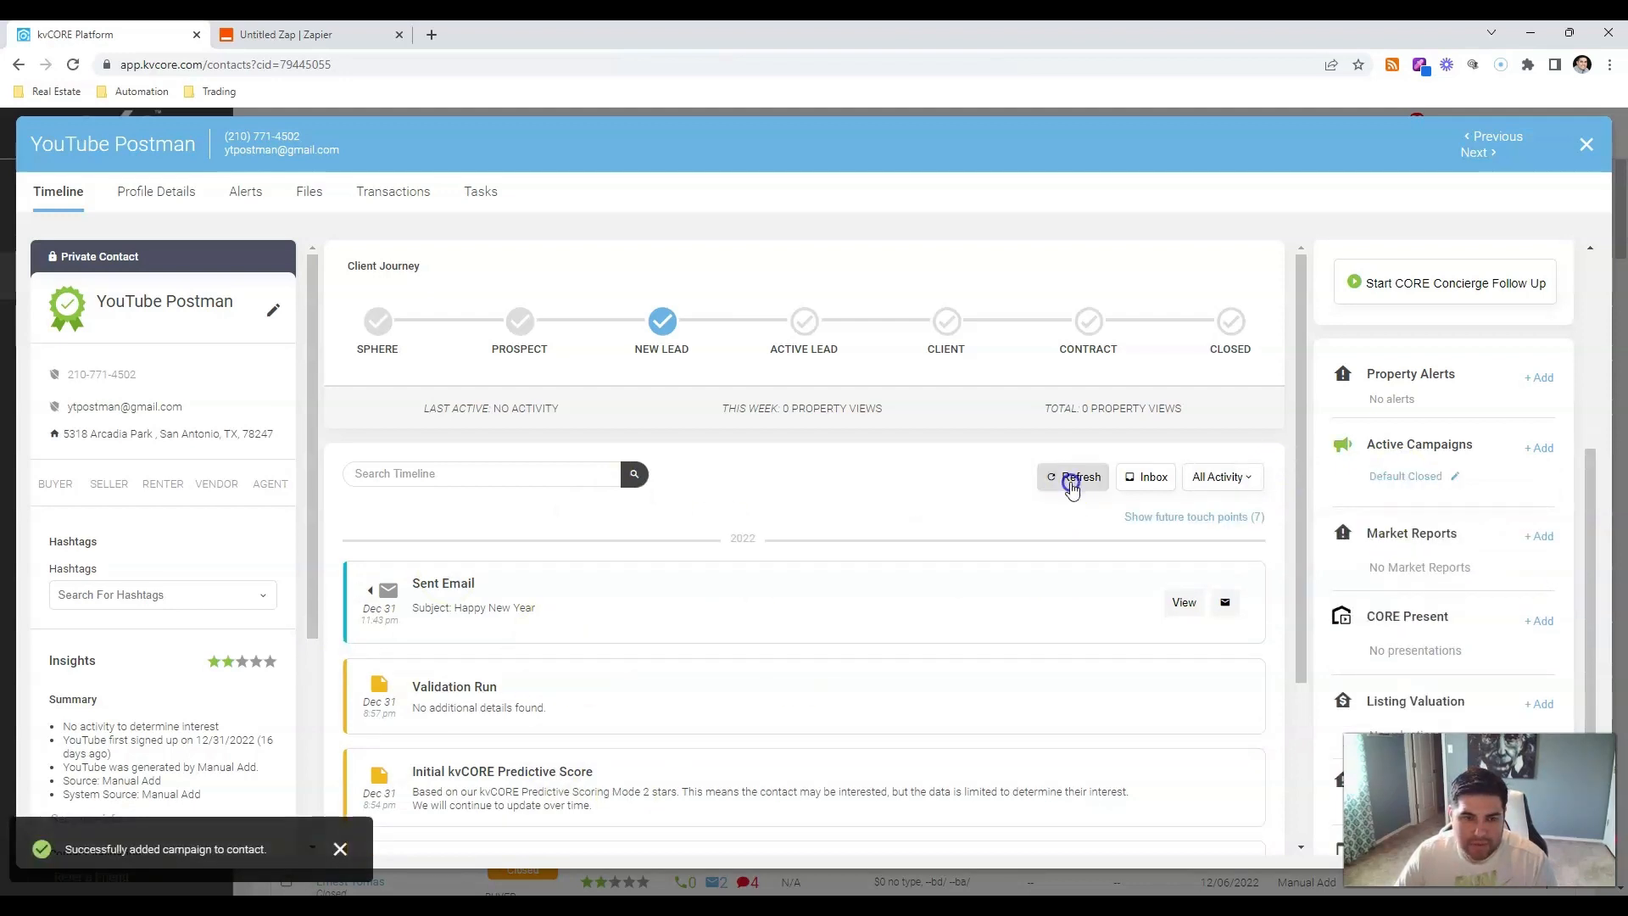
# Refresh the test contact's timeline until the Default Closed campaign appears.
pyautogui.click(1072, 486)
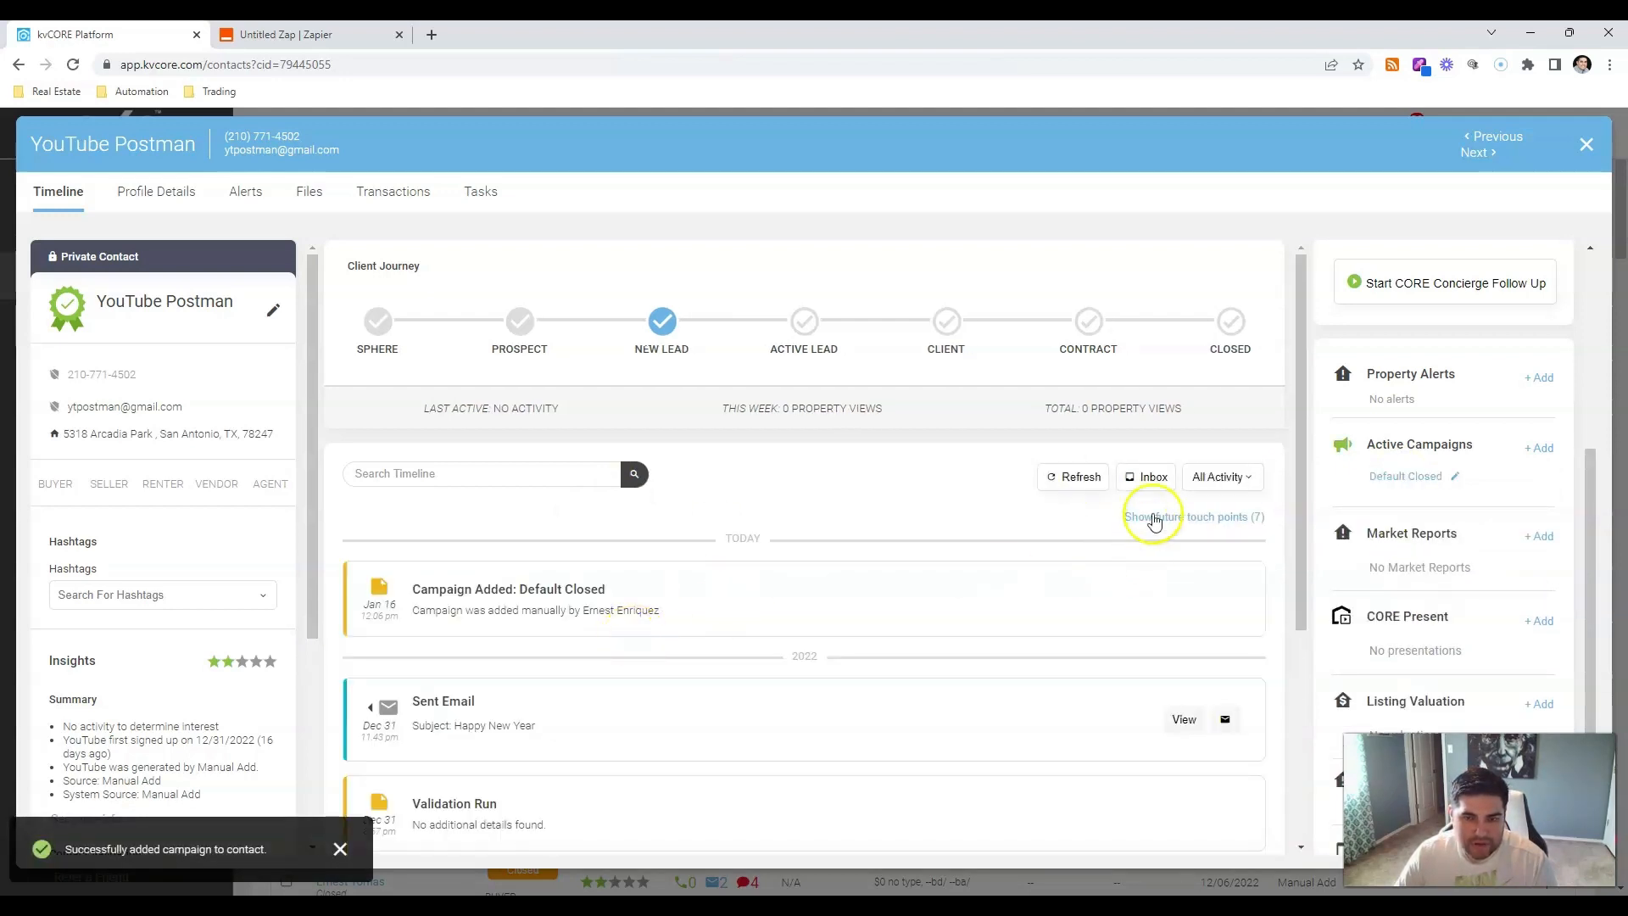
pyautogui.click(1072, 477)
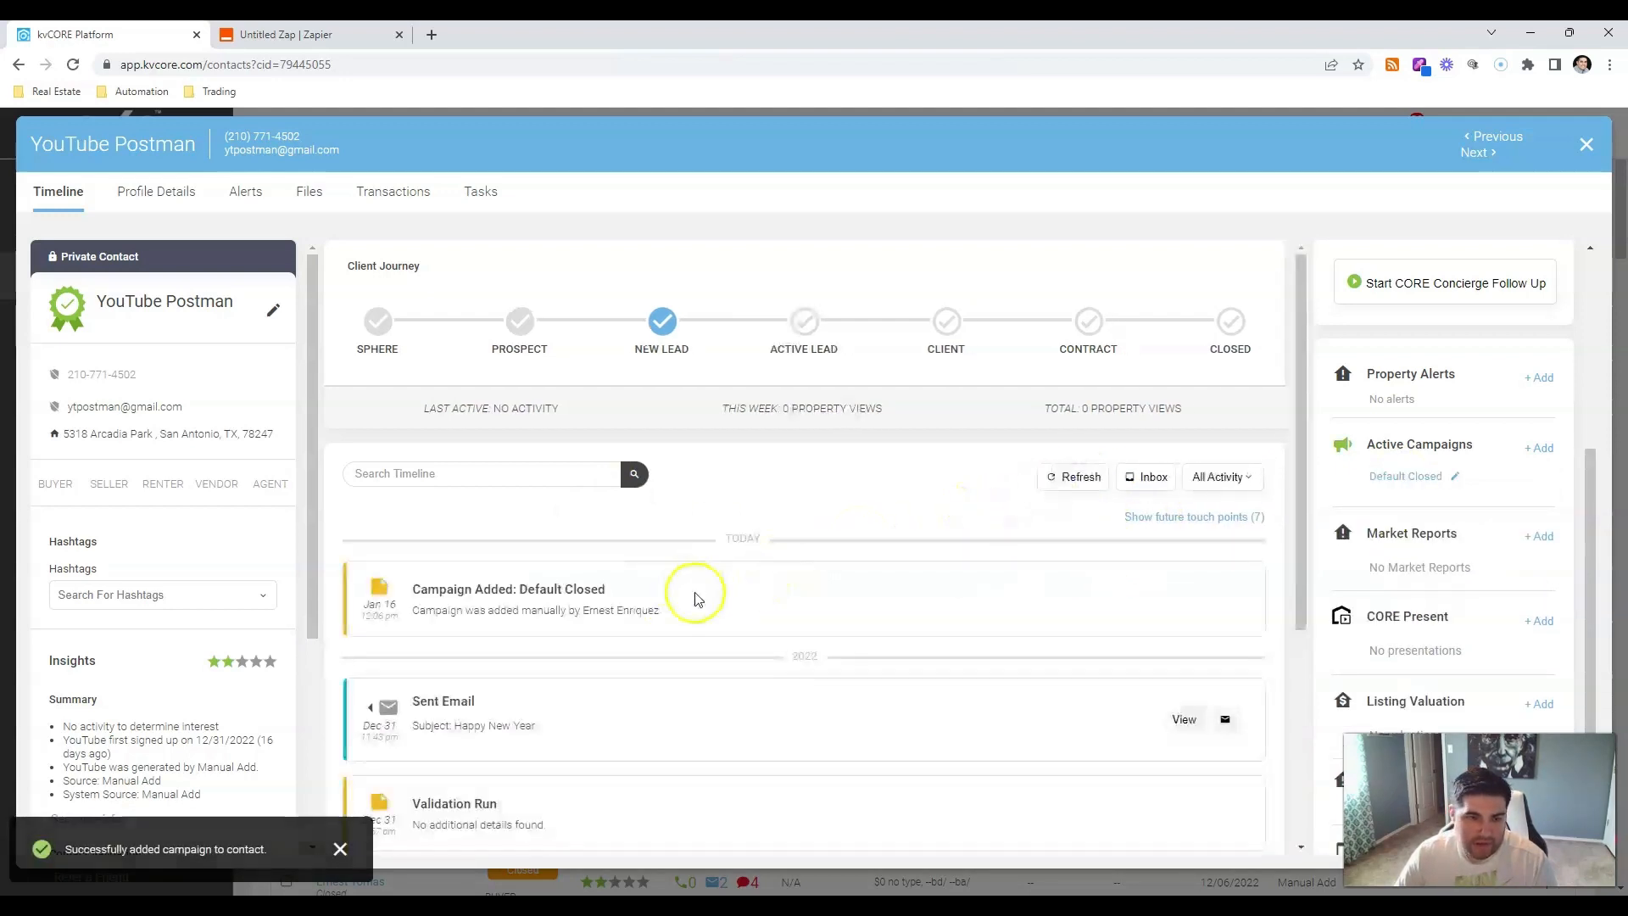
pyautogui.scroll(-4, 692, 589)
pyautogui.scroll(3, 695, 551)
pyautogui.scroll(1, 693, 632)
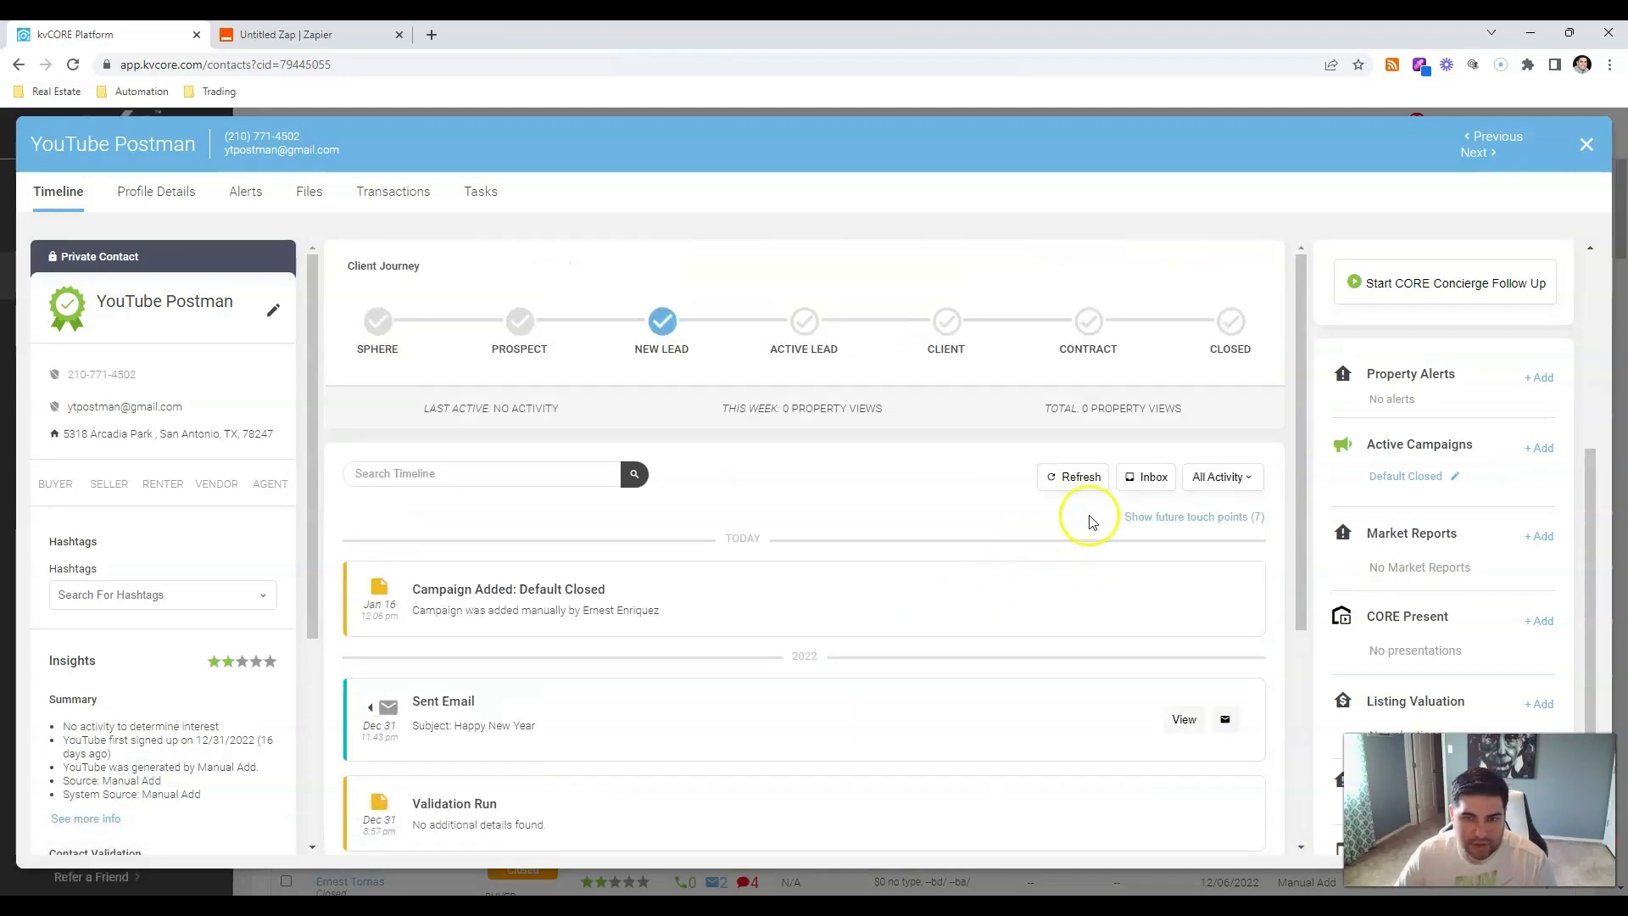
pyautogui.click(1075, 477)
pyautogui.click(327, 36)
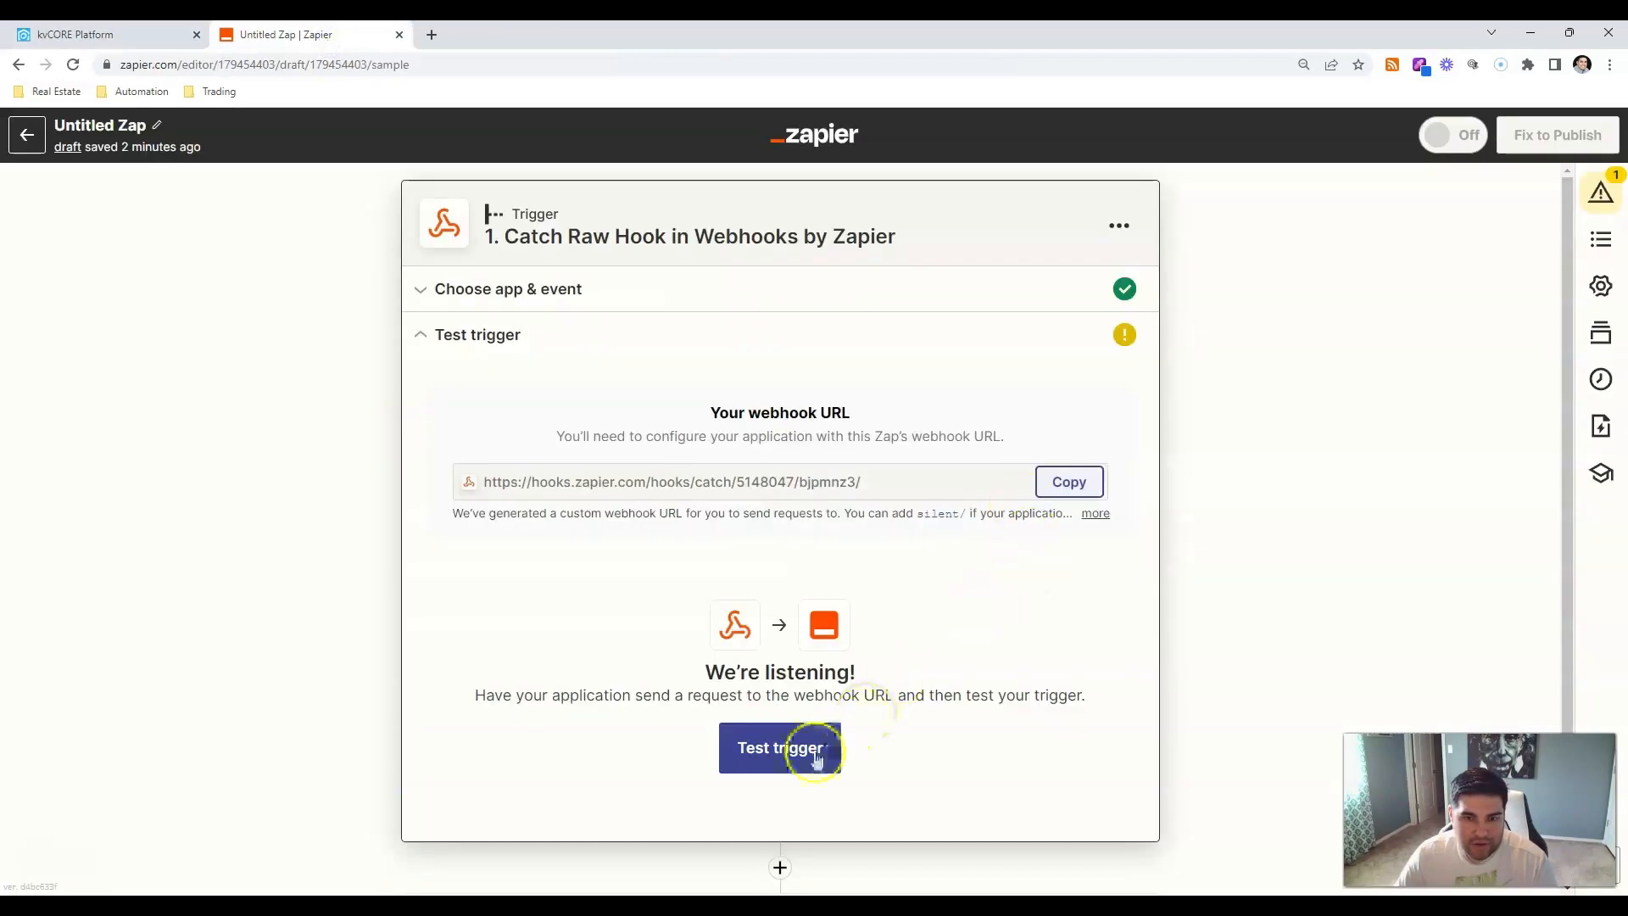
# Test the webhook trigger and continue with the received data.
pyautogui.click(776, 746)
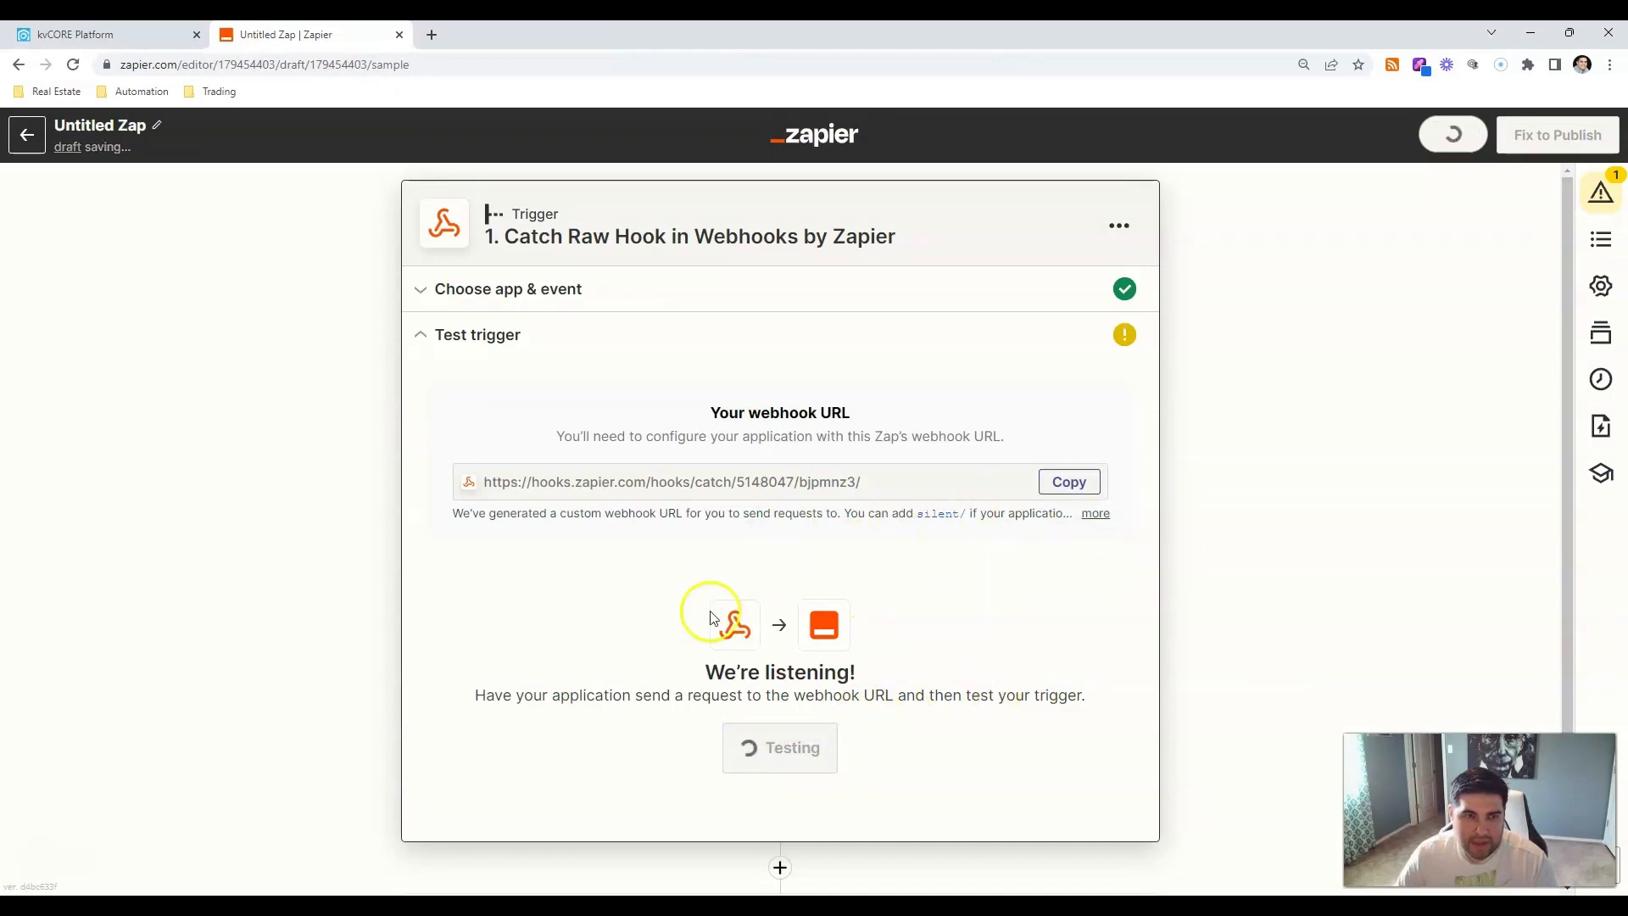
pyautogui.scroll(-5, 568, 567)
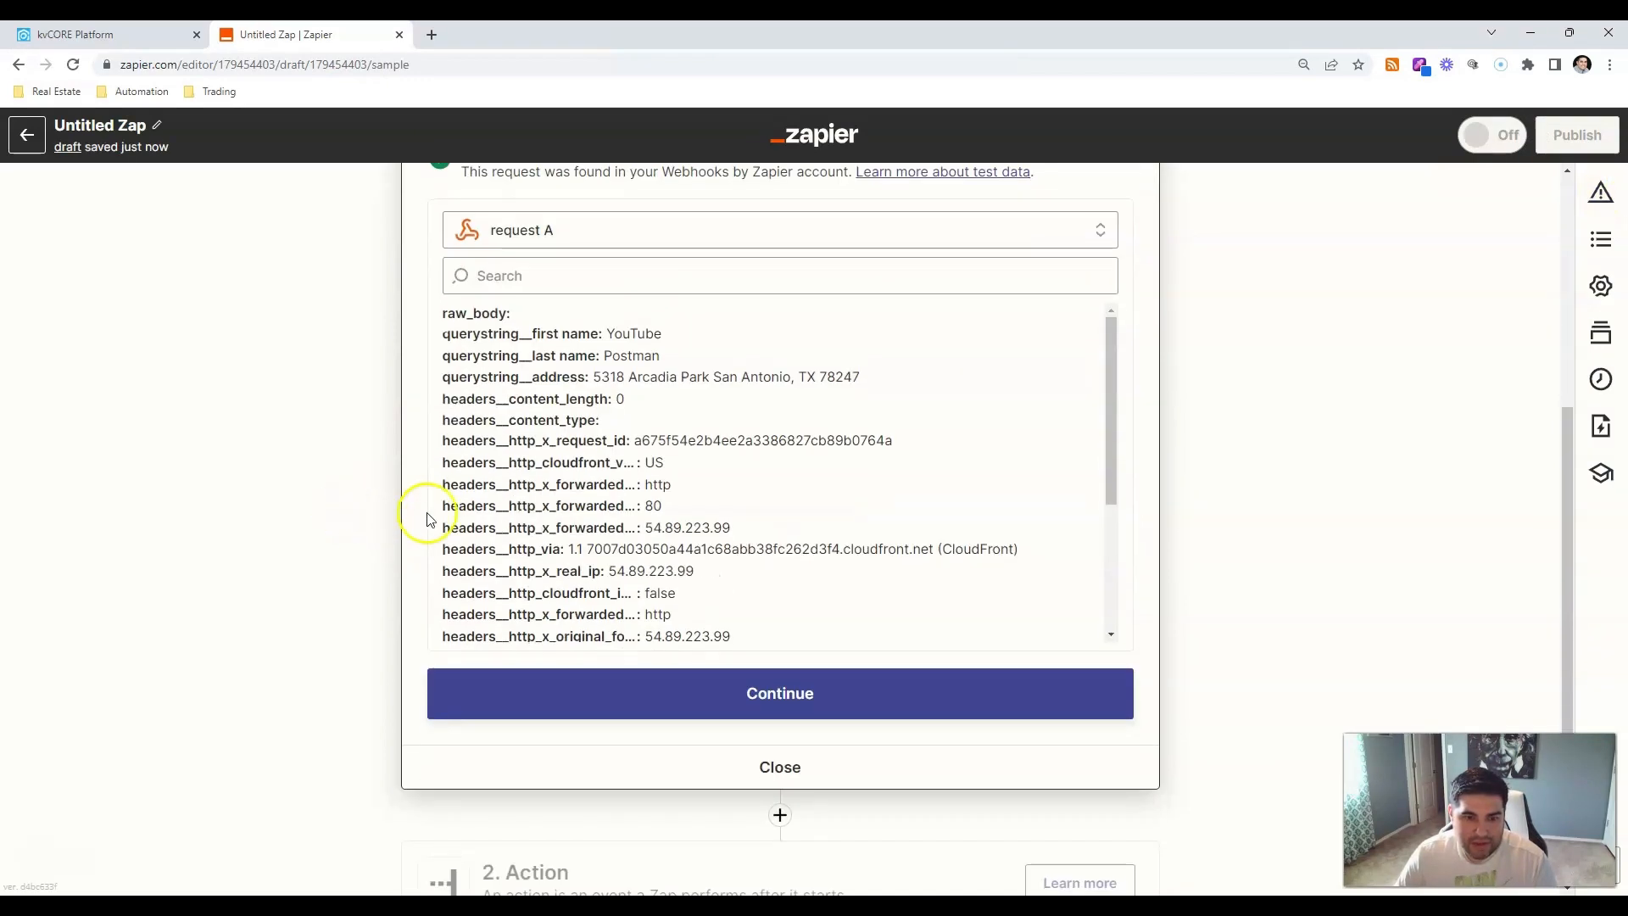
pyautogui.scroll(-3, 641, 466)
pyautogui.click(719, 691)
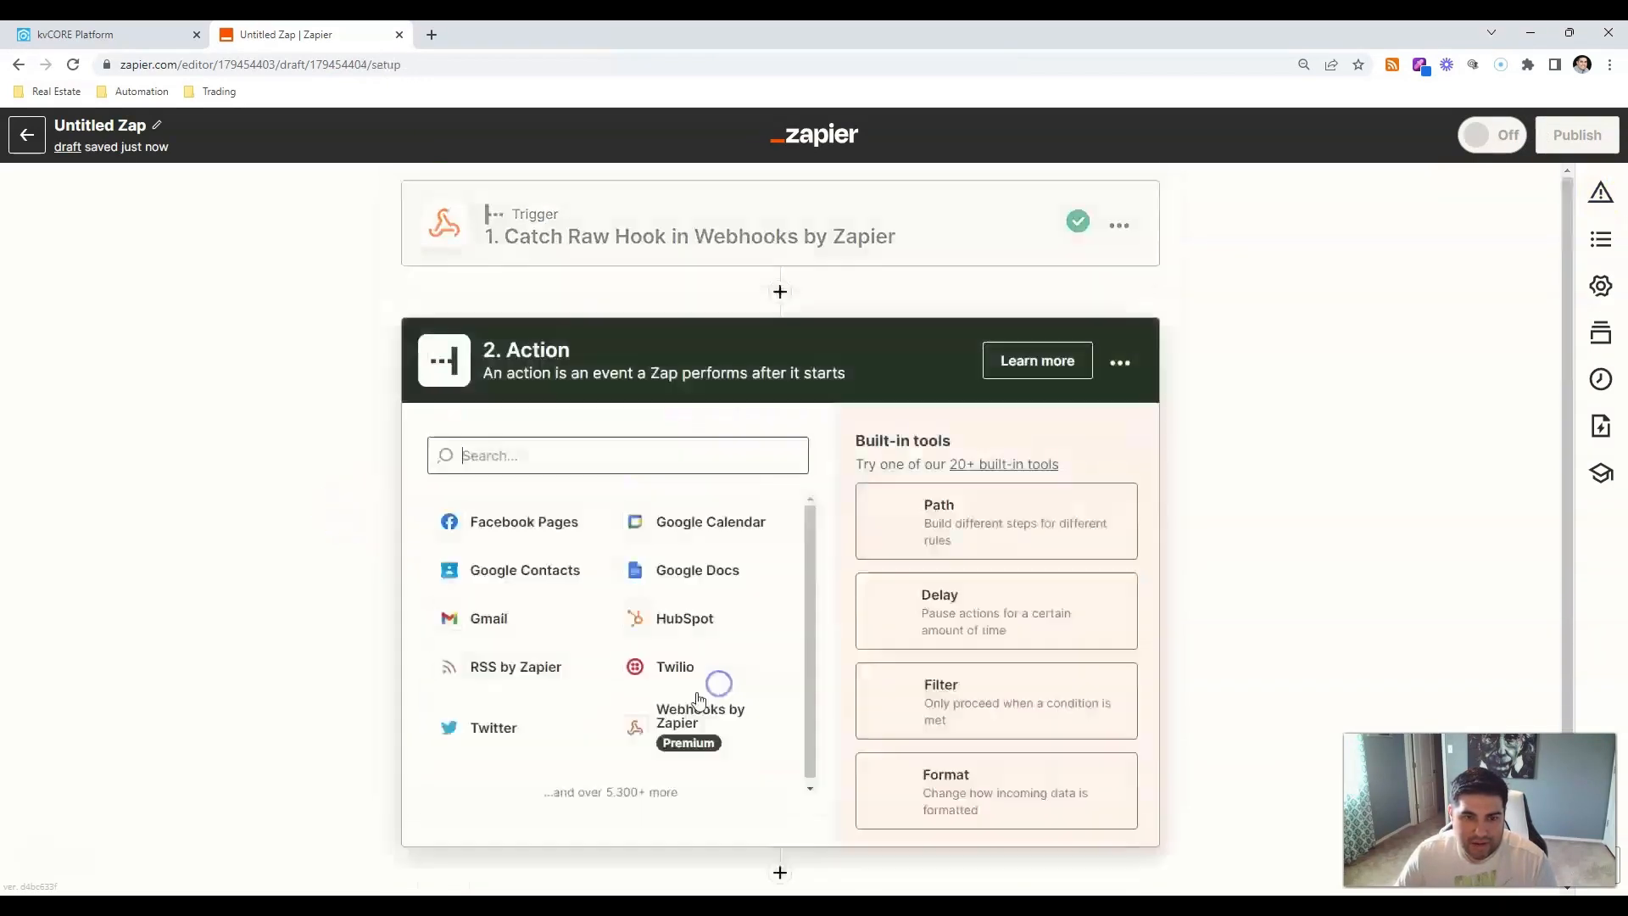
# Add a thanks.io action with the Send Postcard event.
pyautogui.write('tha')
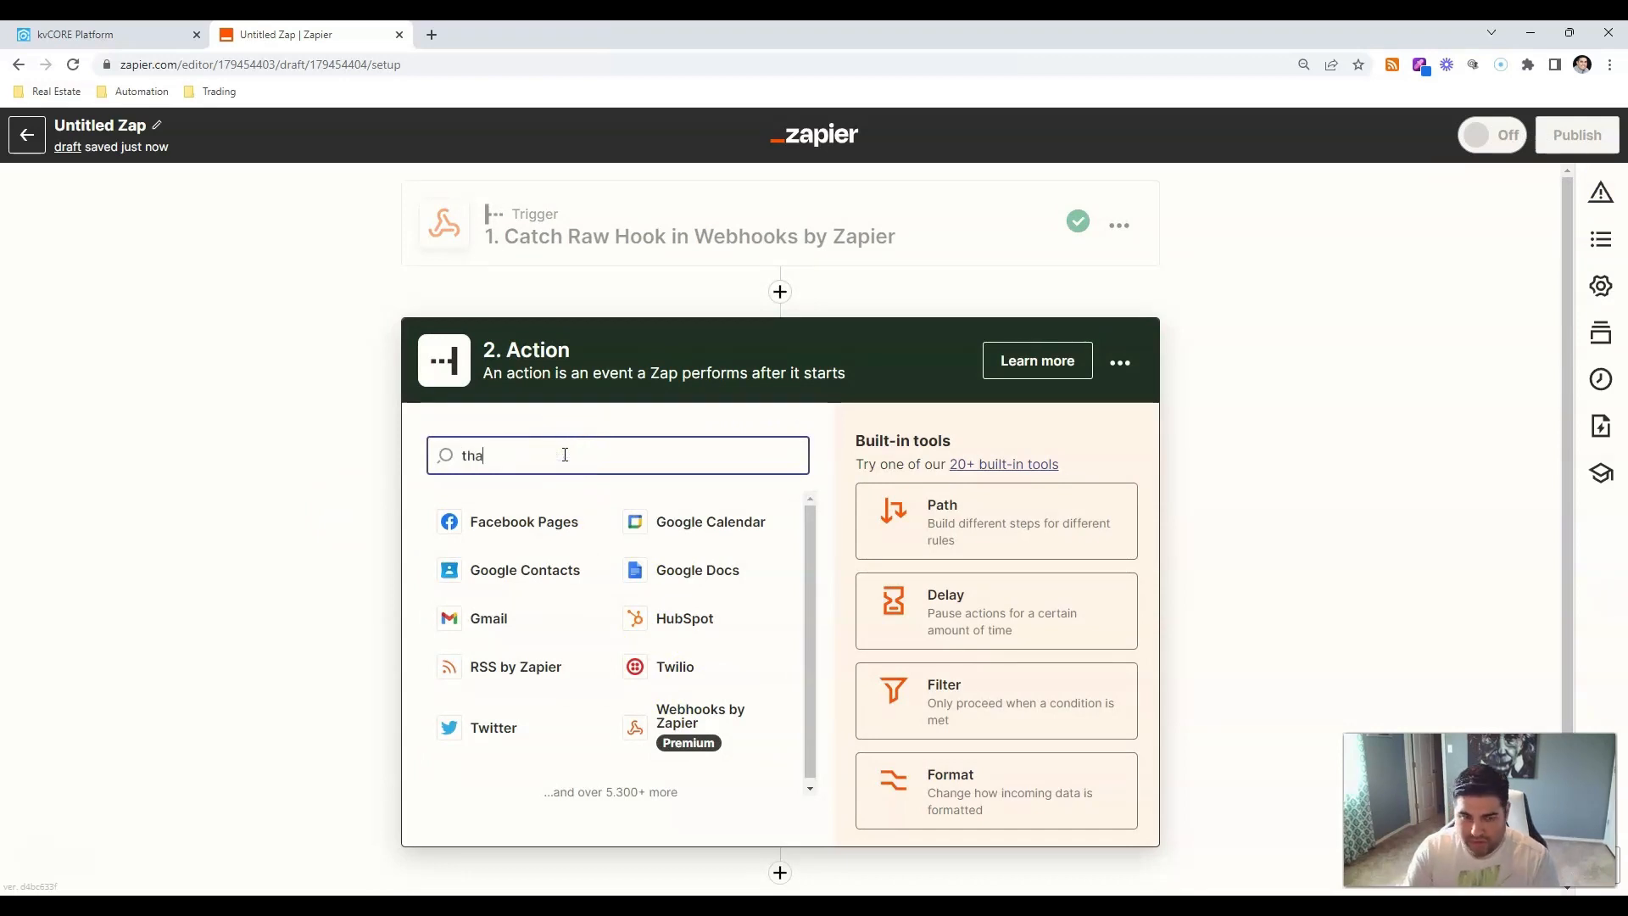
pyautogui.write('nks')
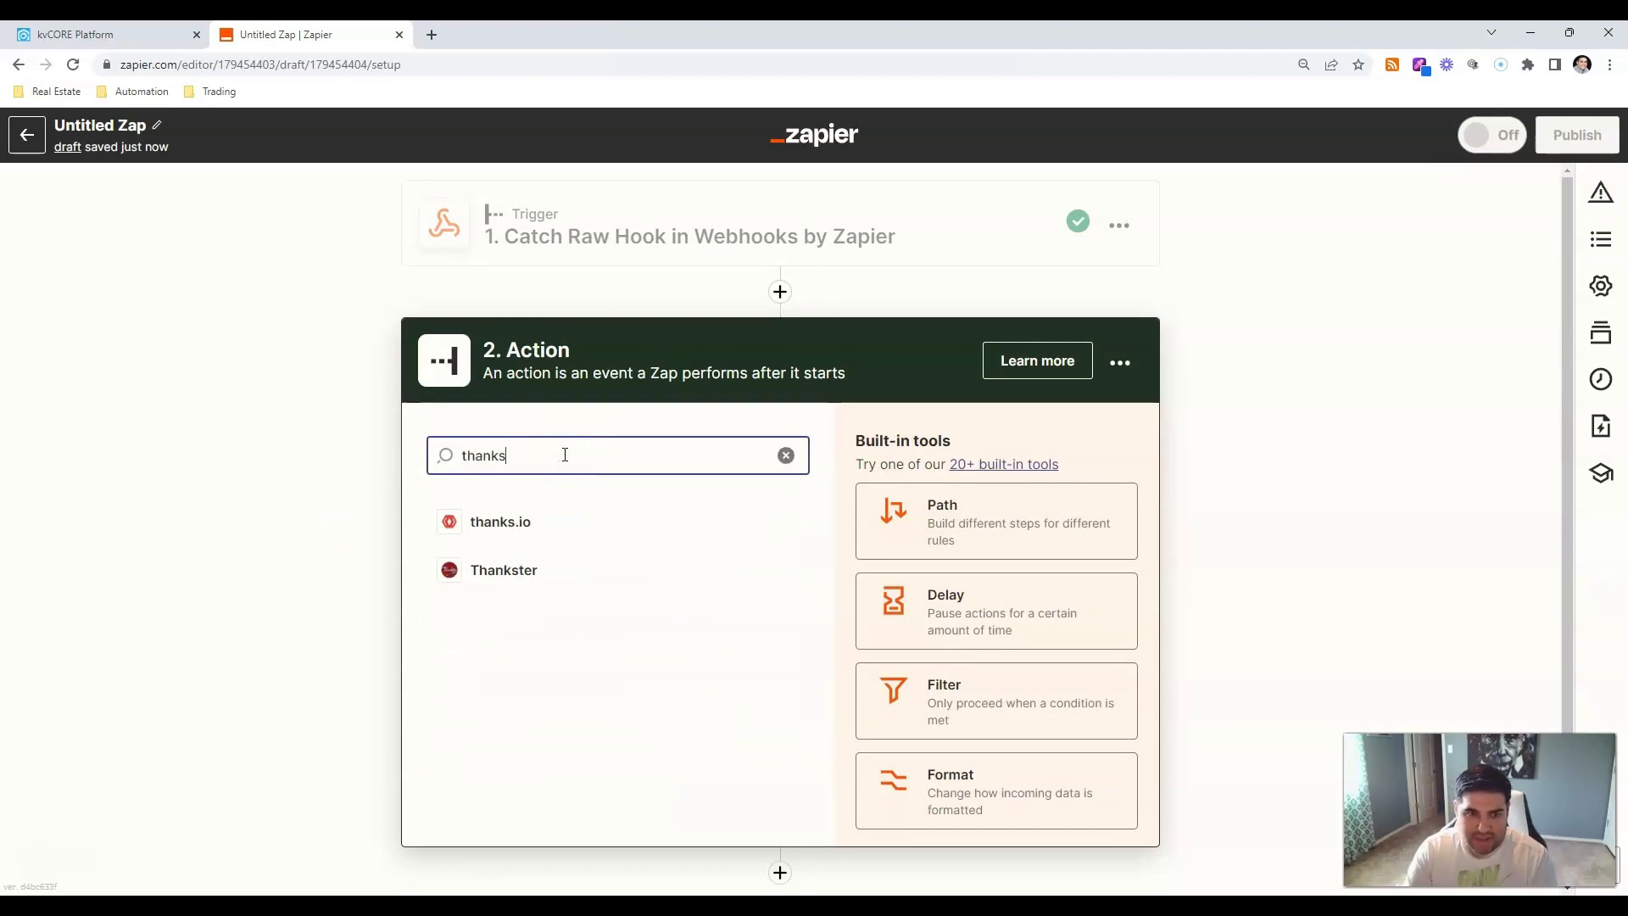
pyautogui.click(586, 529)
pyautogui.click(613, 598)
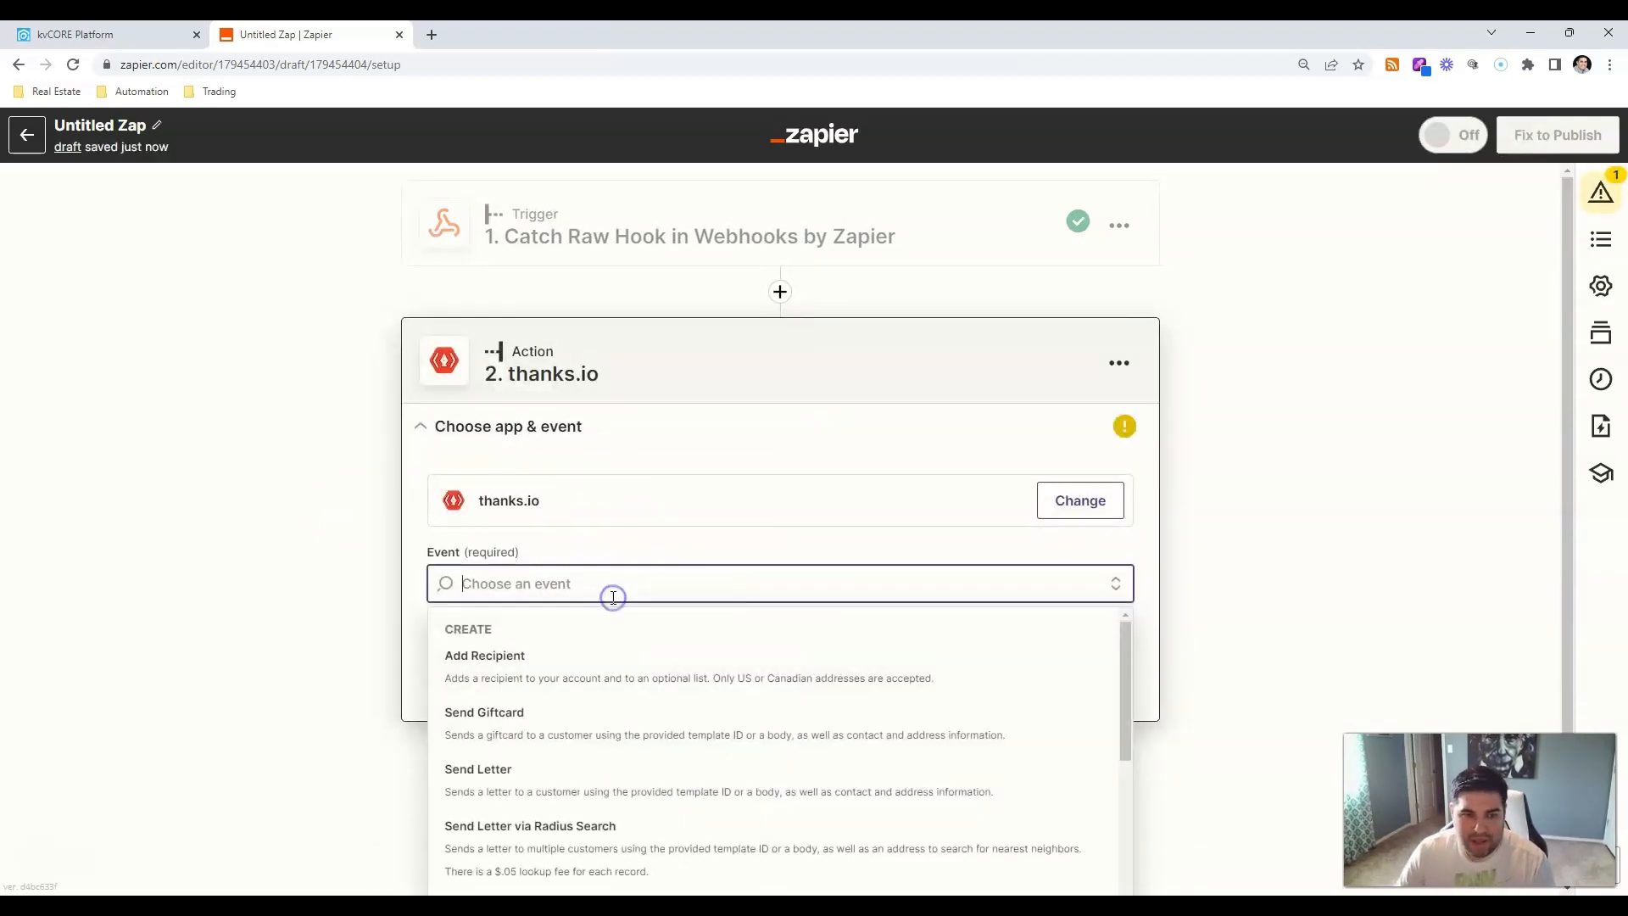
pyautogui.scroll(-1, 262, 629)
pyautogui.scroll(-3, 594, 721)
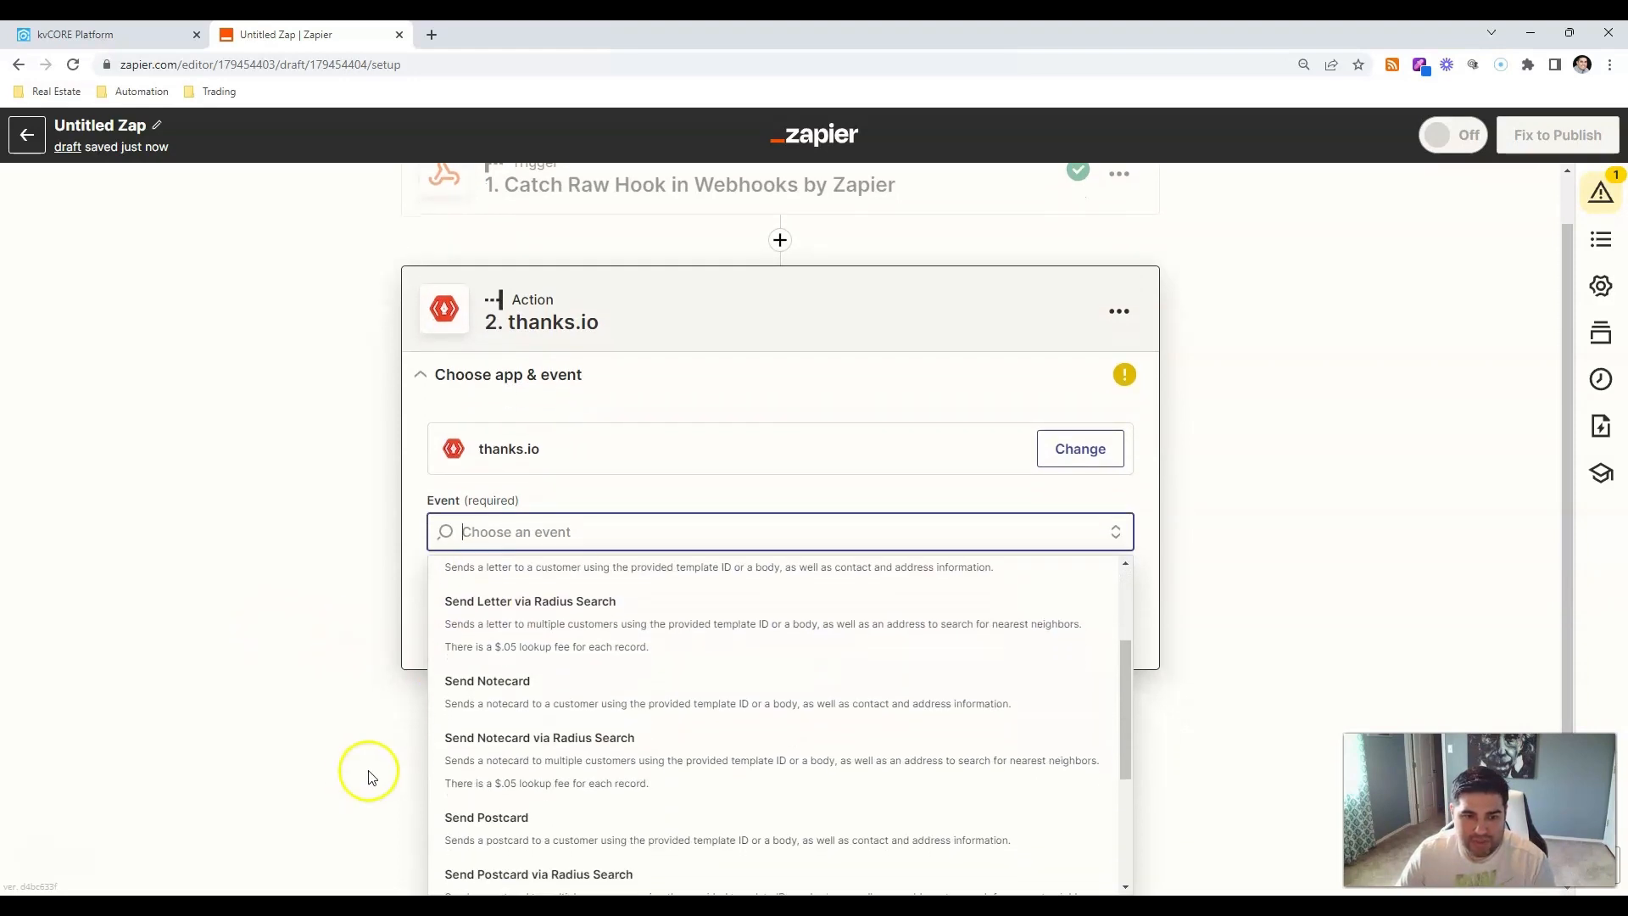
pyautogui.click(600, 825)
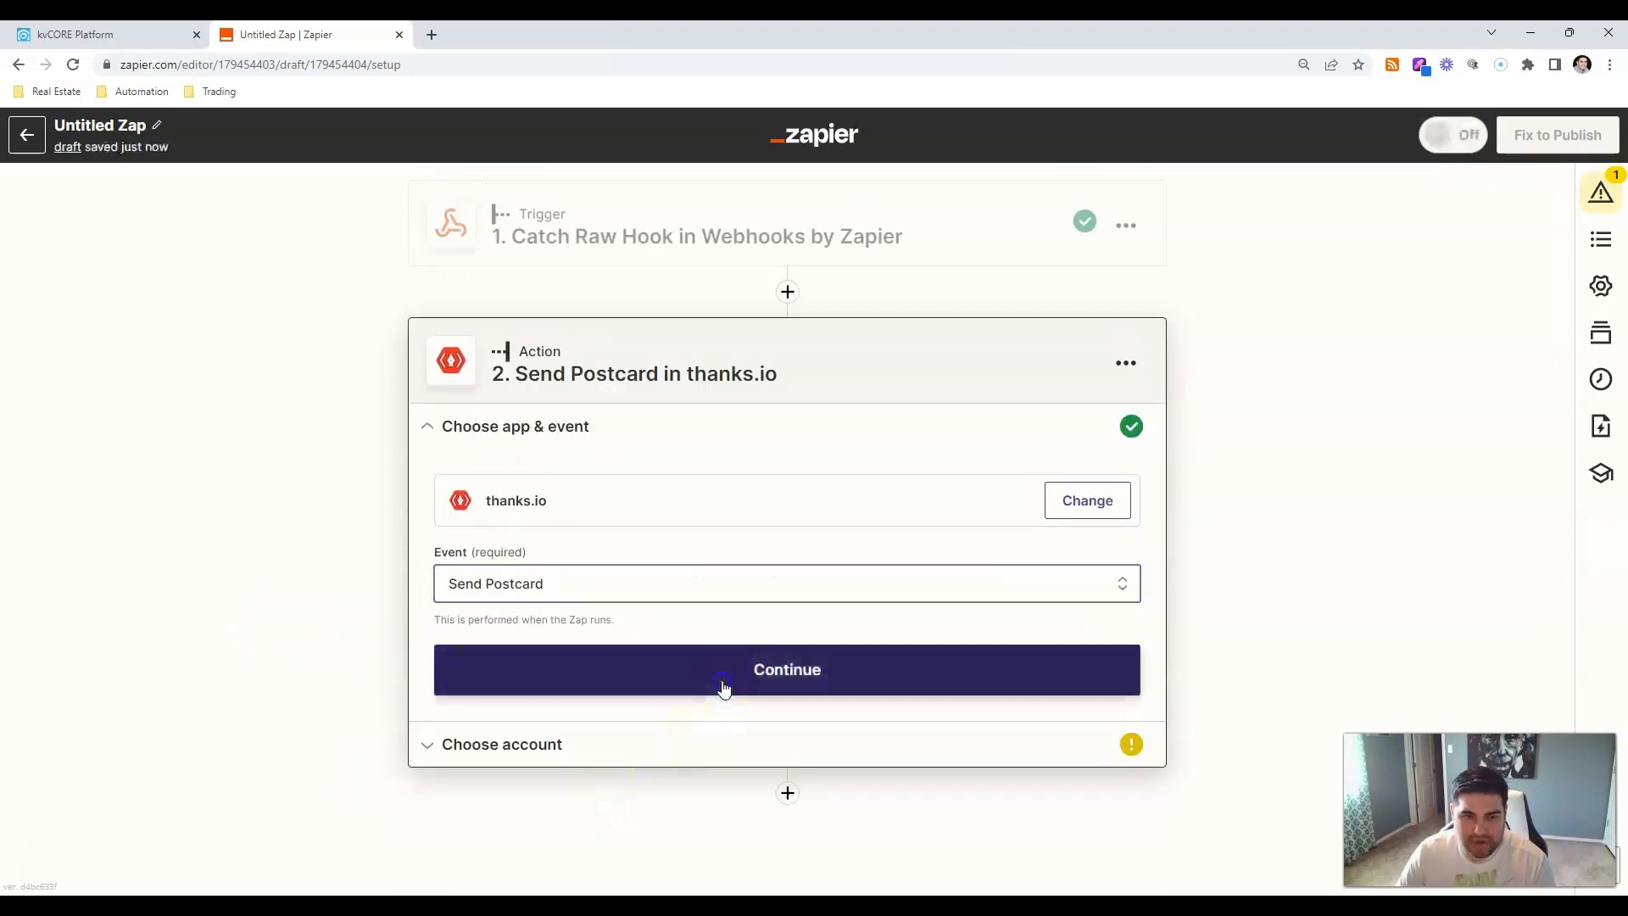
pyautogui.click(724, 689)
# Select the fourth connected thanks.io account and continue.
pyautogui.click(656, 548)
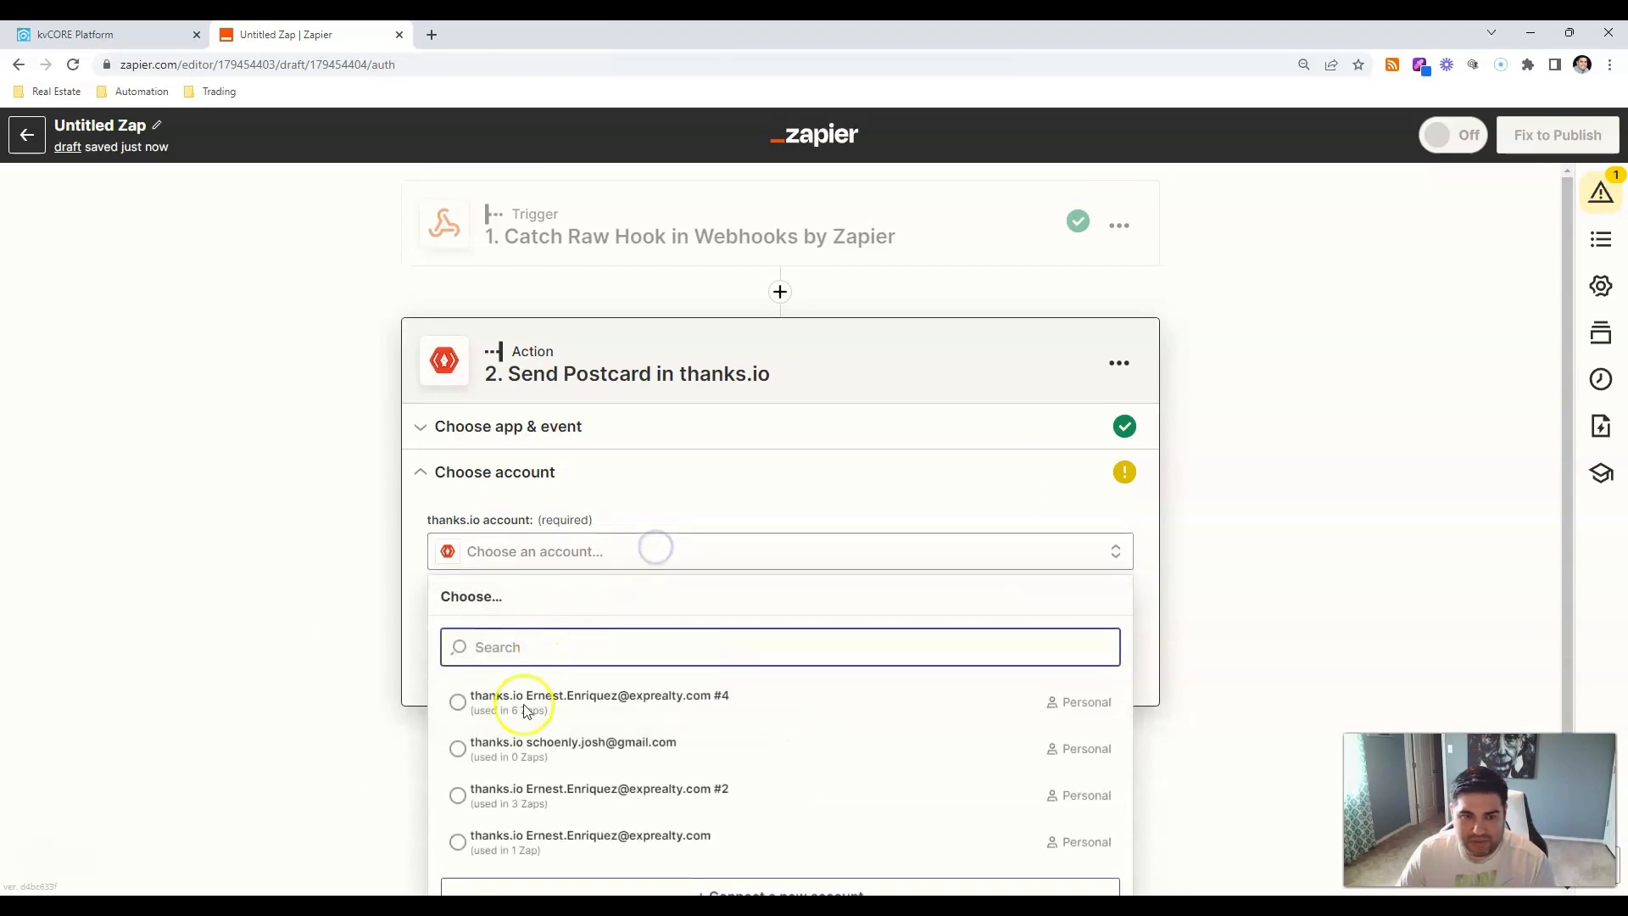
pyautogui.click(524, 715)
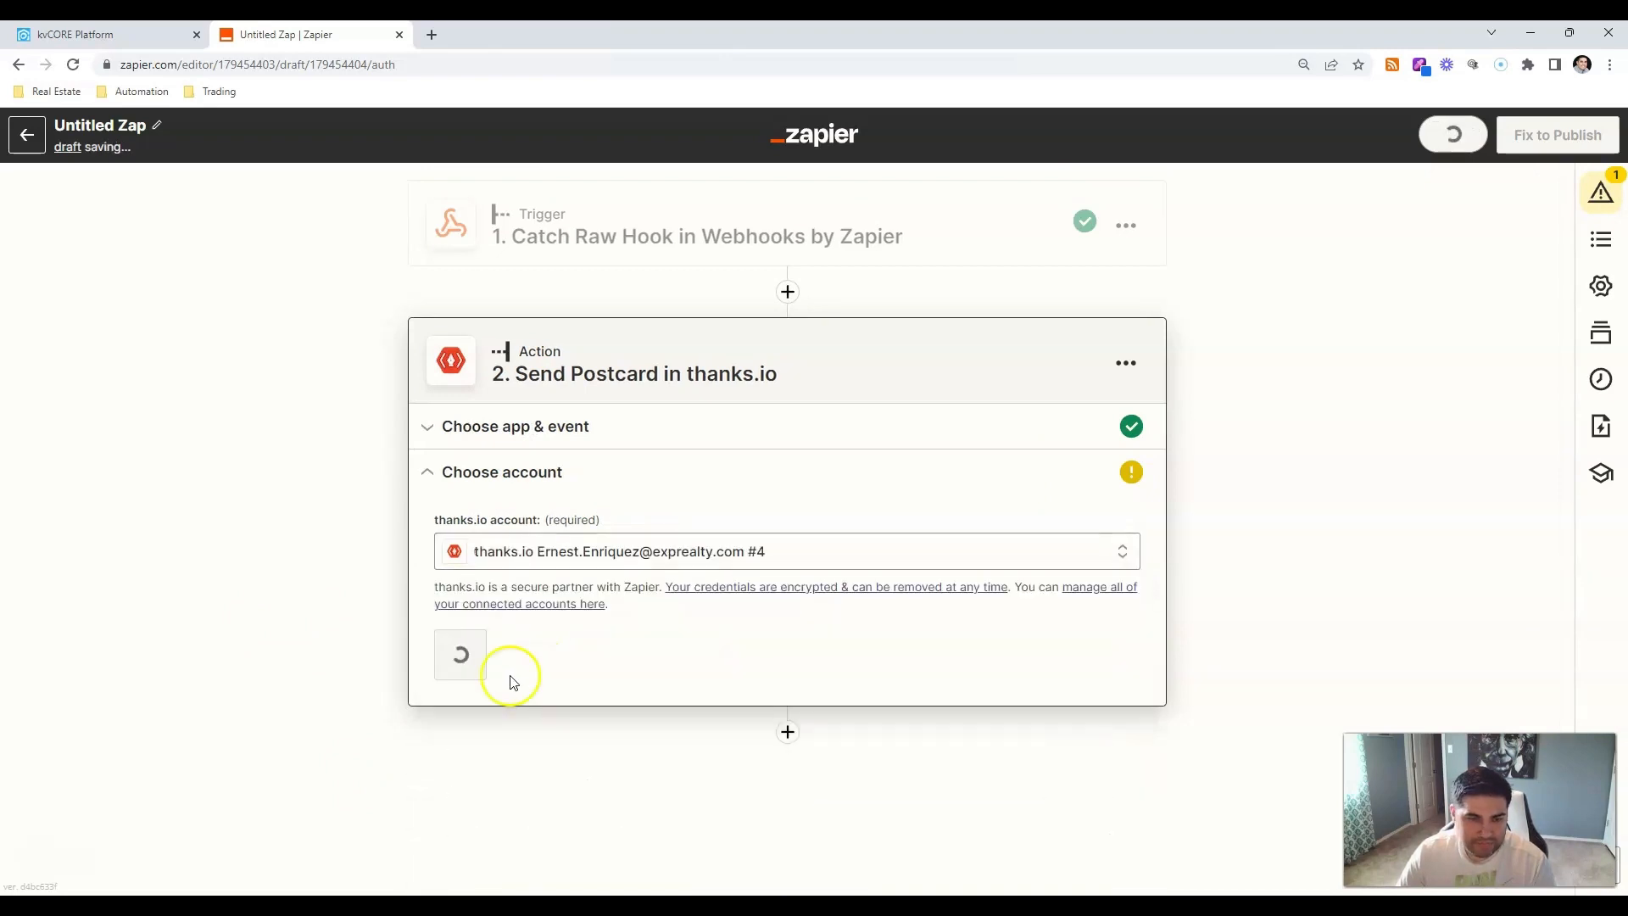
pyautogui.click(501, 672)
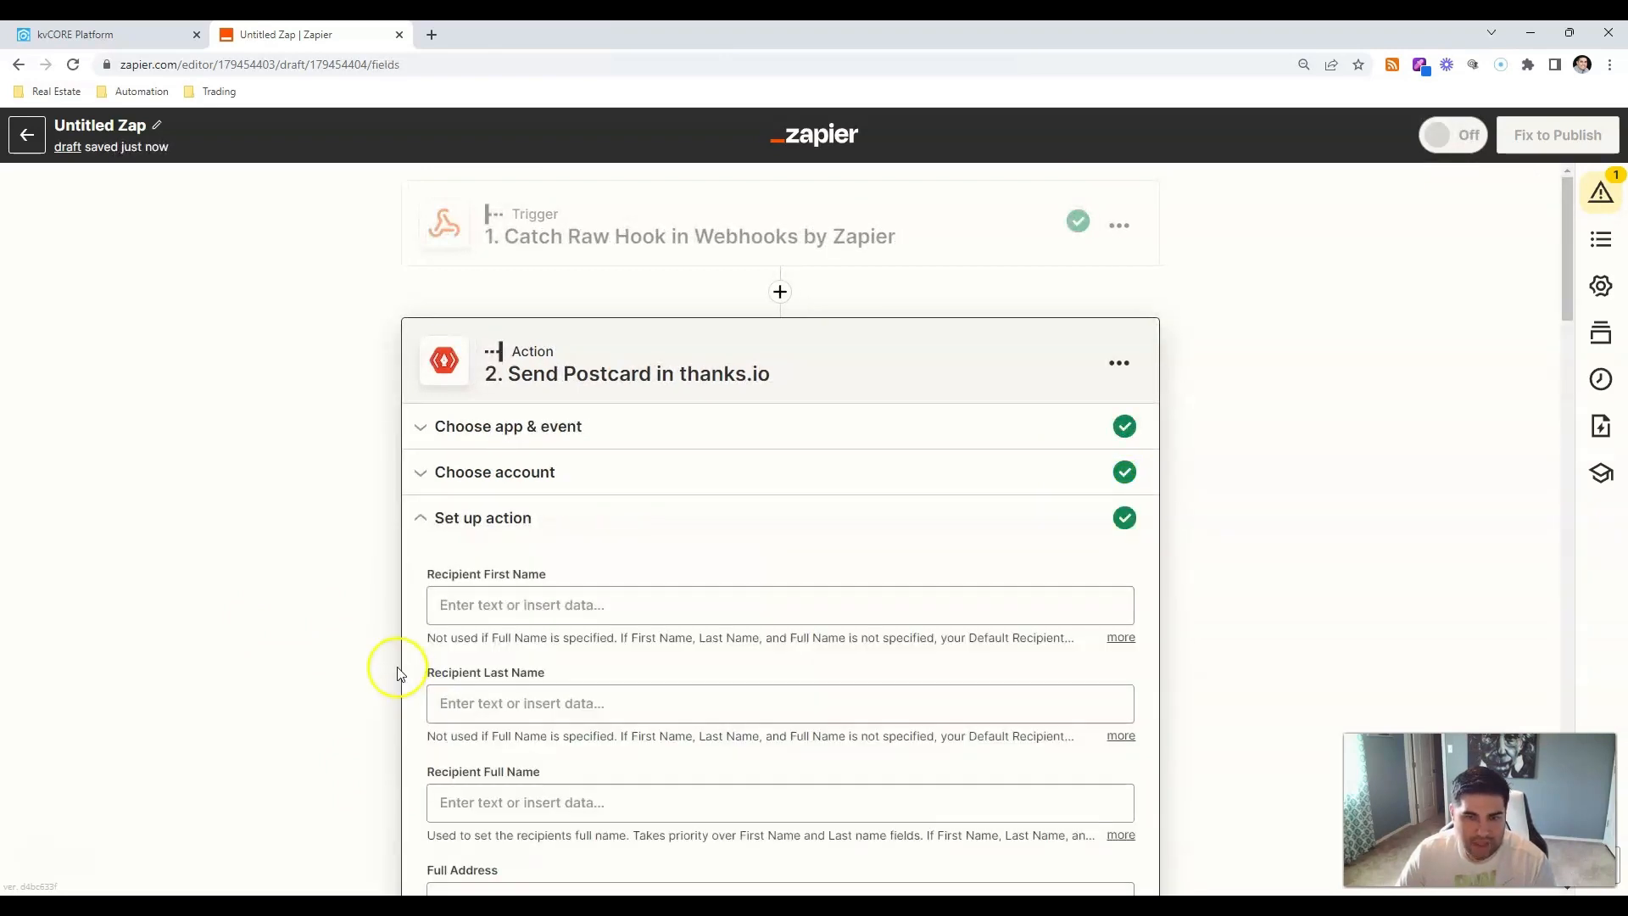
# Map Querystring First Name into Recipient First Name.
pyautogui.scroll(-3, 392, 669)
pyautogui.click(648, 350)
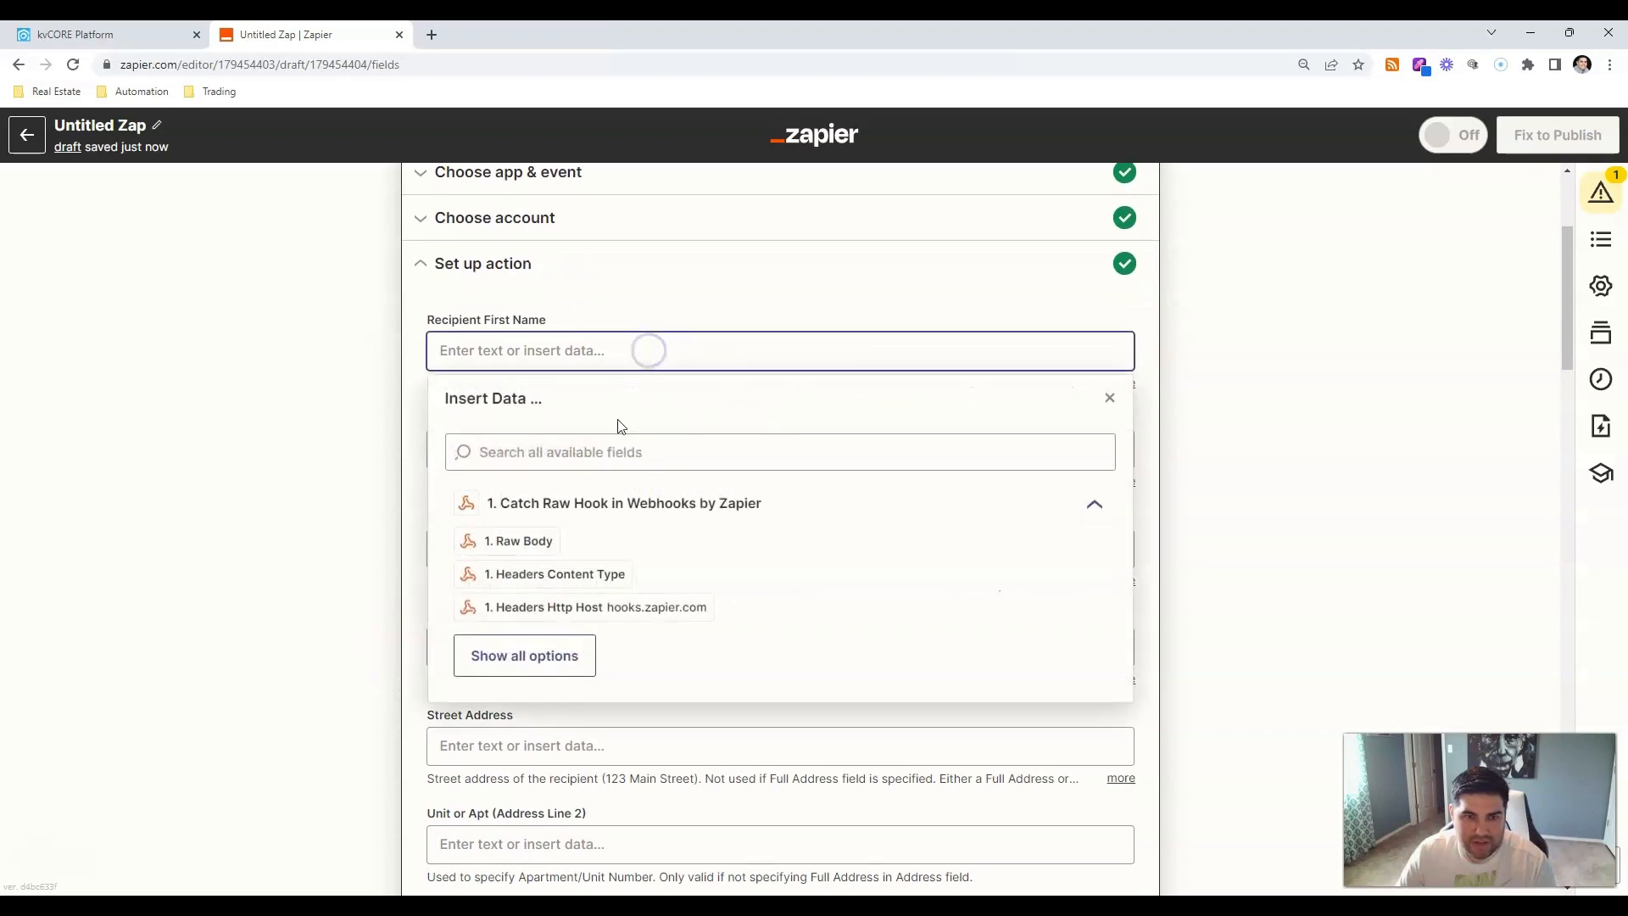
pyautogui.click(543, 670)
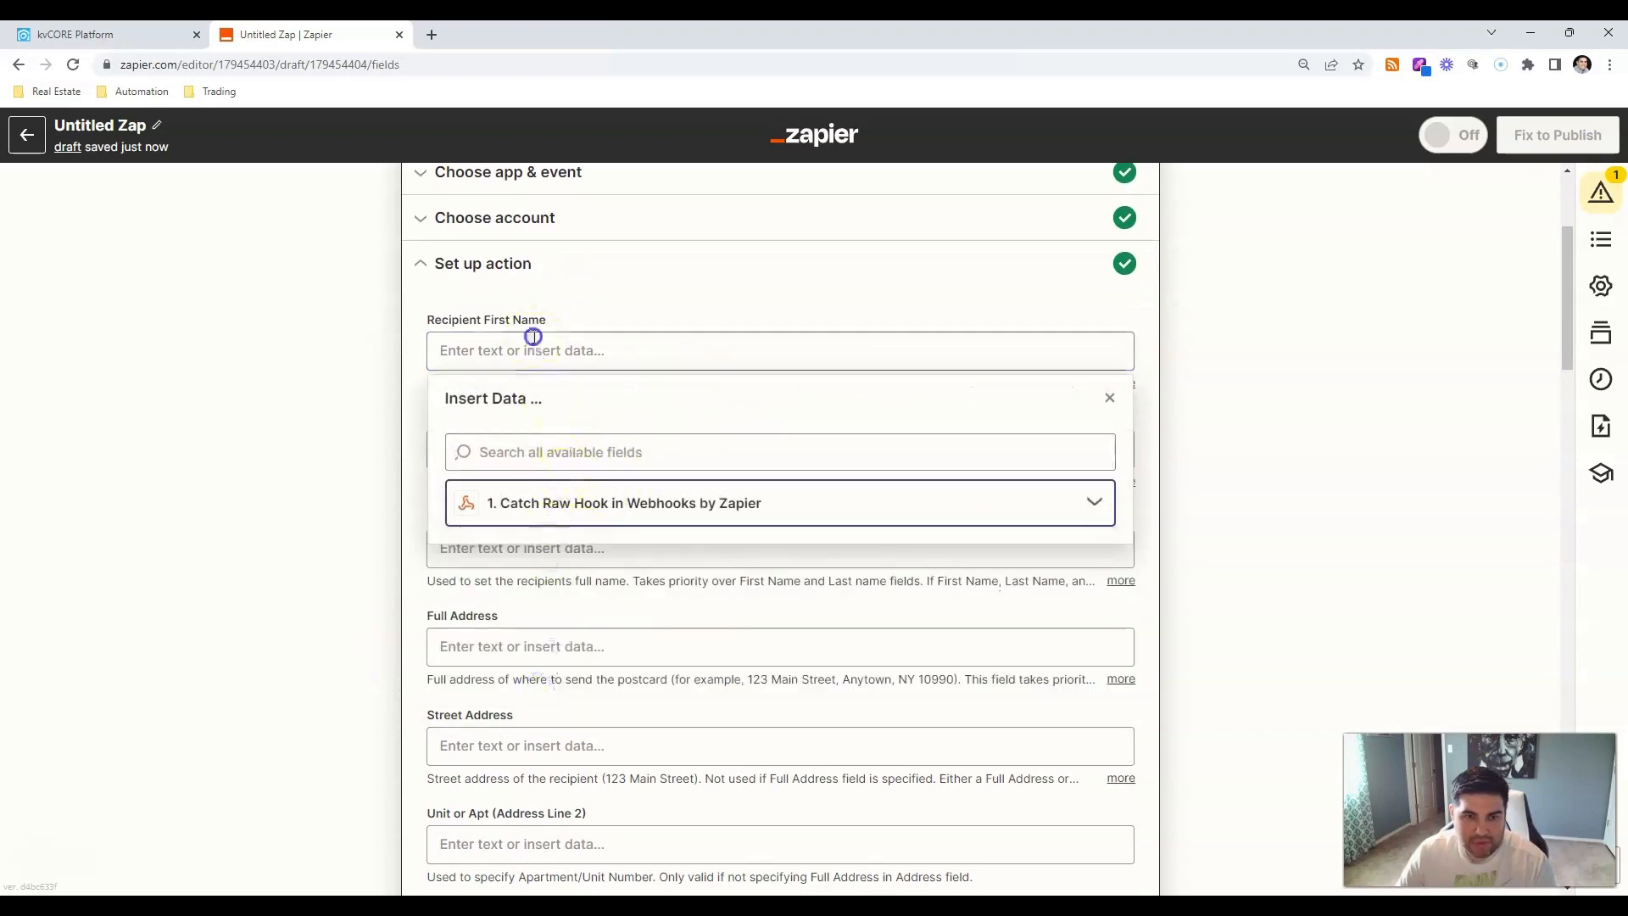
pyautogui.click(665, 506)
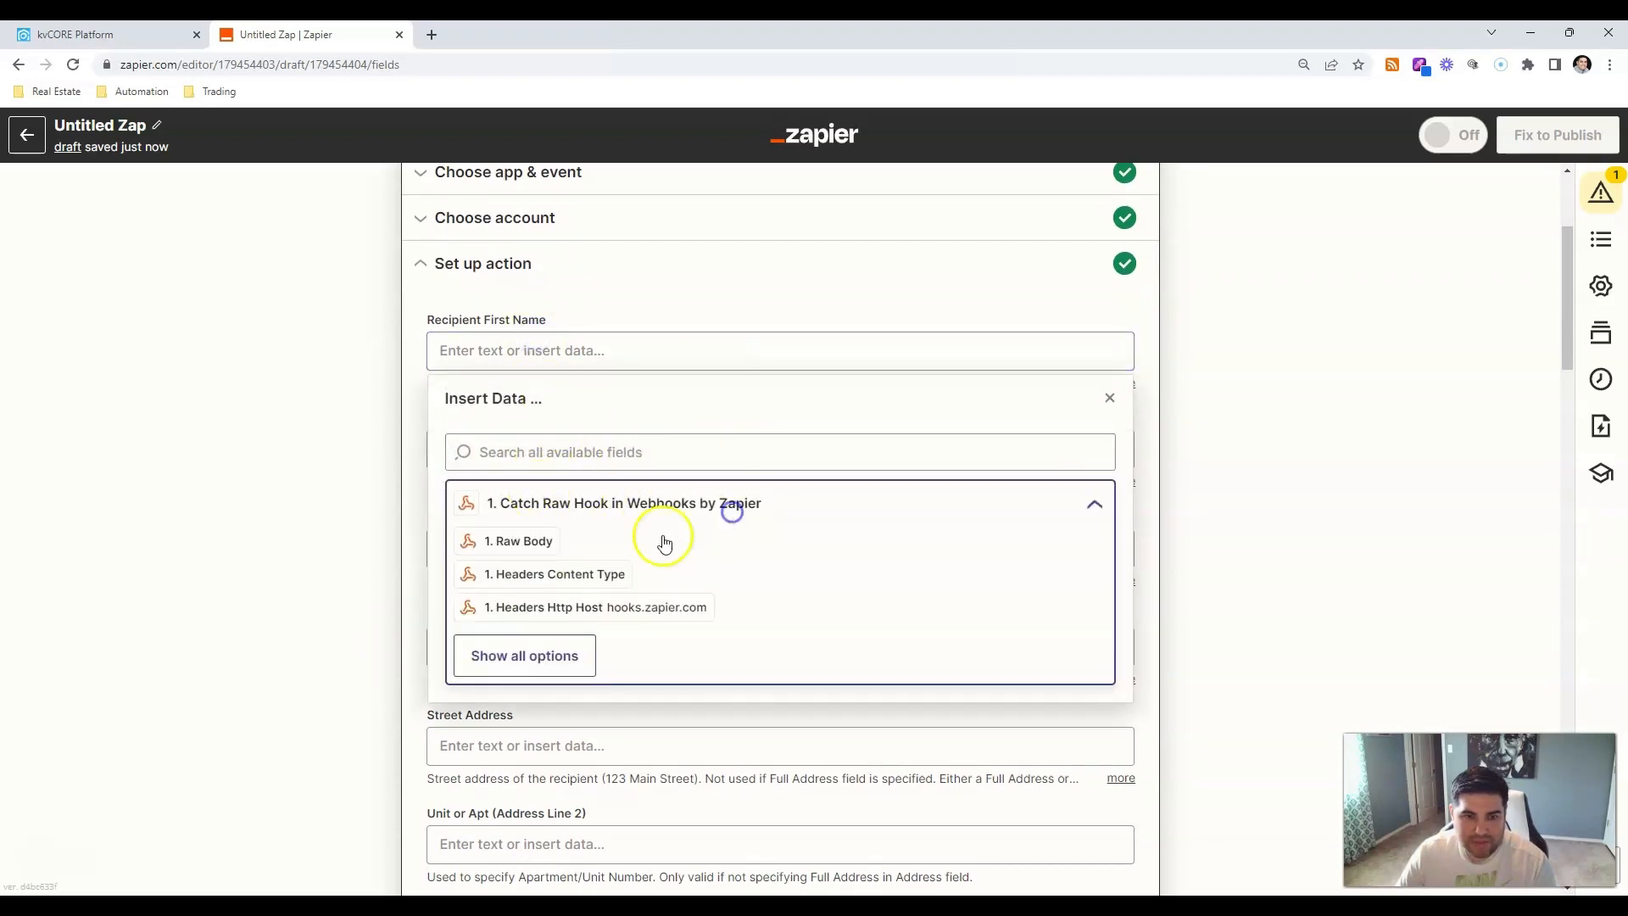
pyautogui.click(531, 652)
pyautogui.scroll(-1, 670, 675)
pyautogui.scroll(-4, 669, 675)
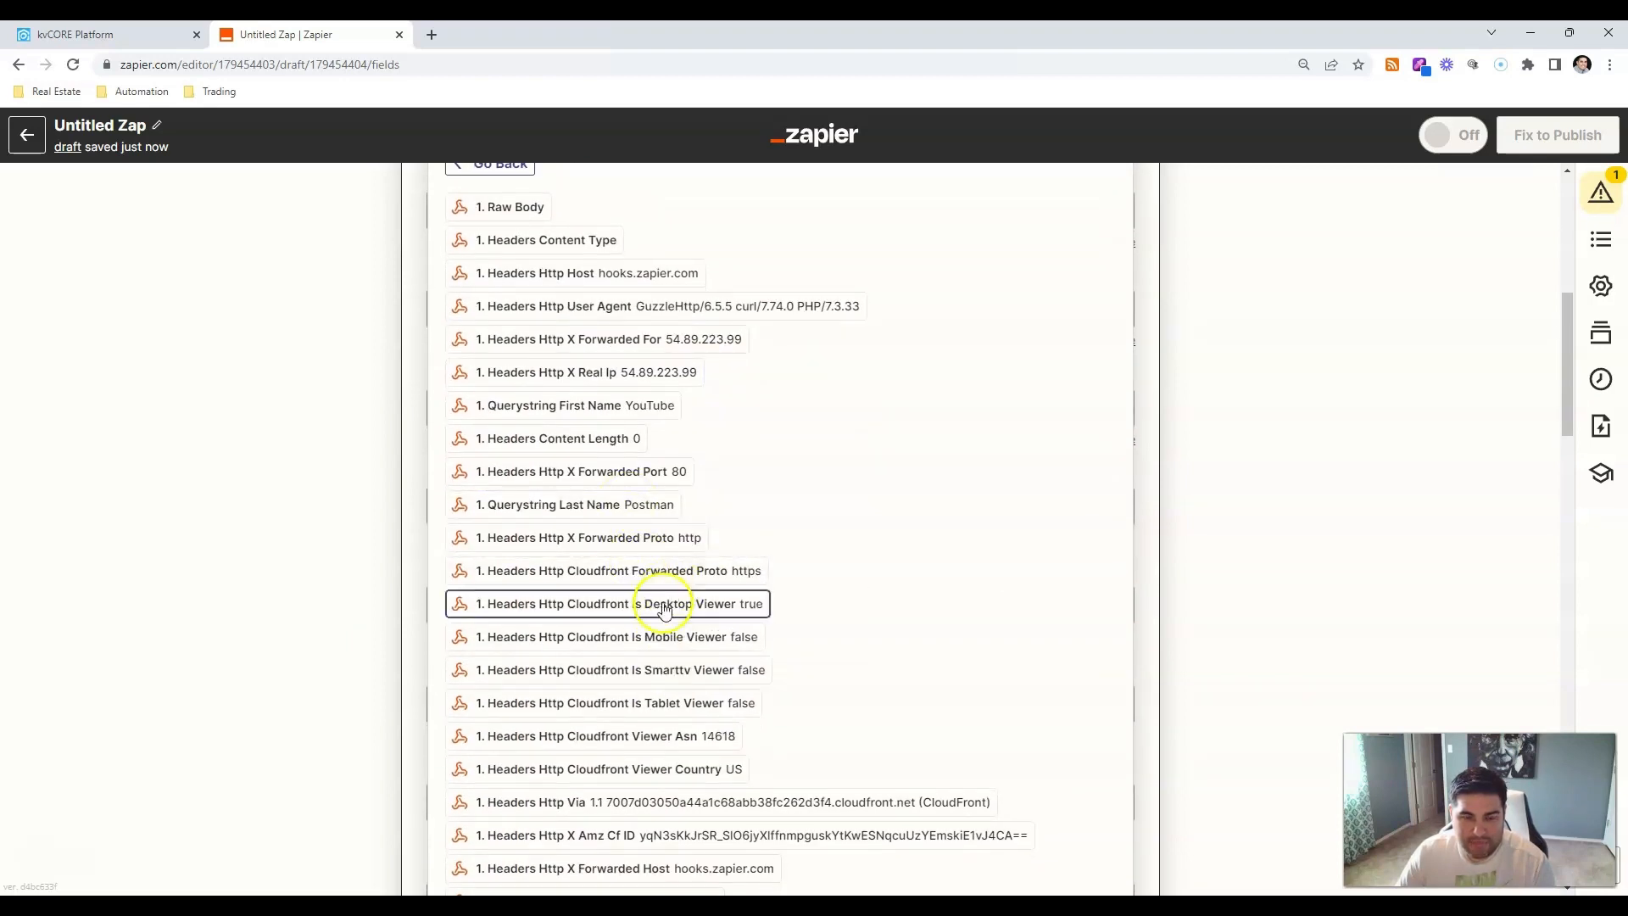
pyautogui.scroll(5, 665, 609)
pyautogui.click(607, 609)
pyautogui.write('first')
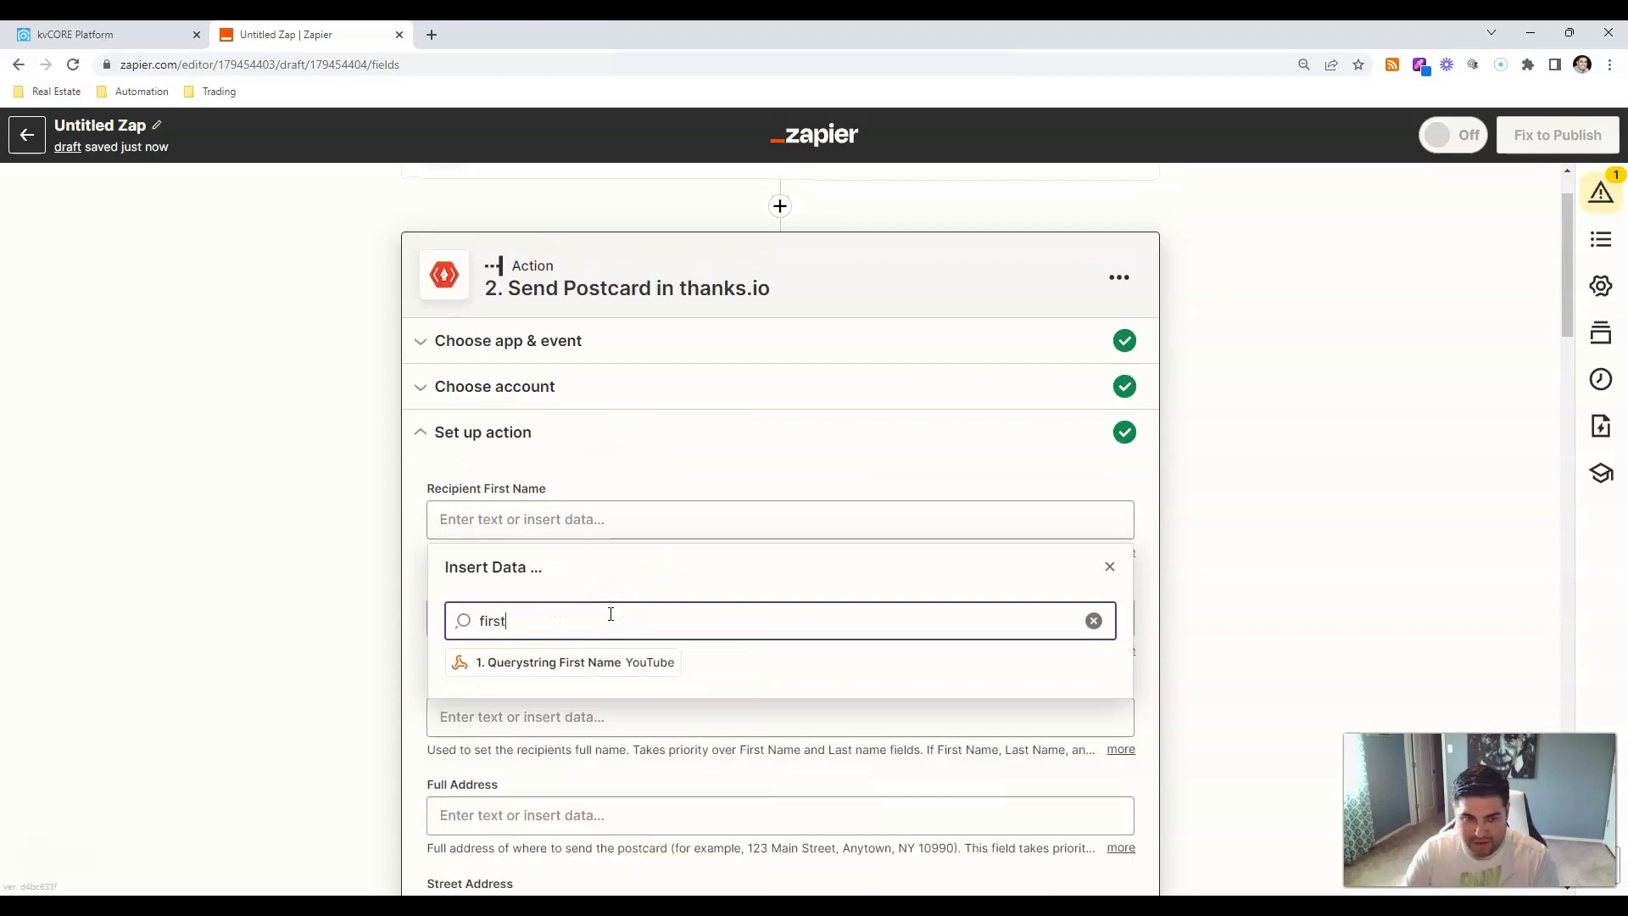
pyautogui.click(600, 662)
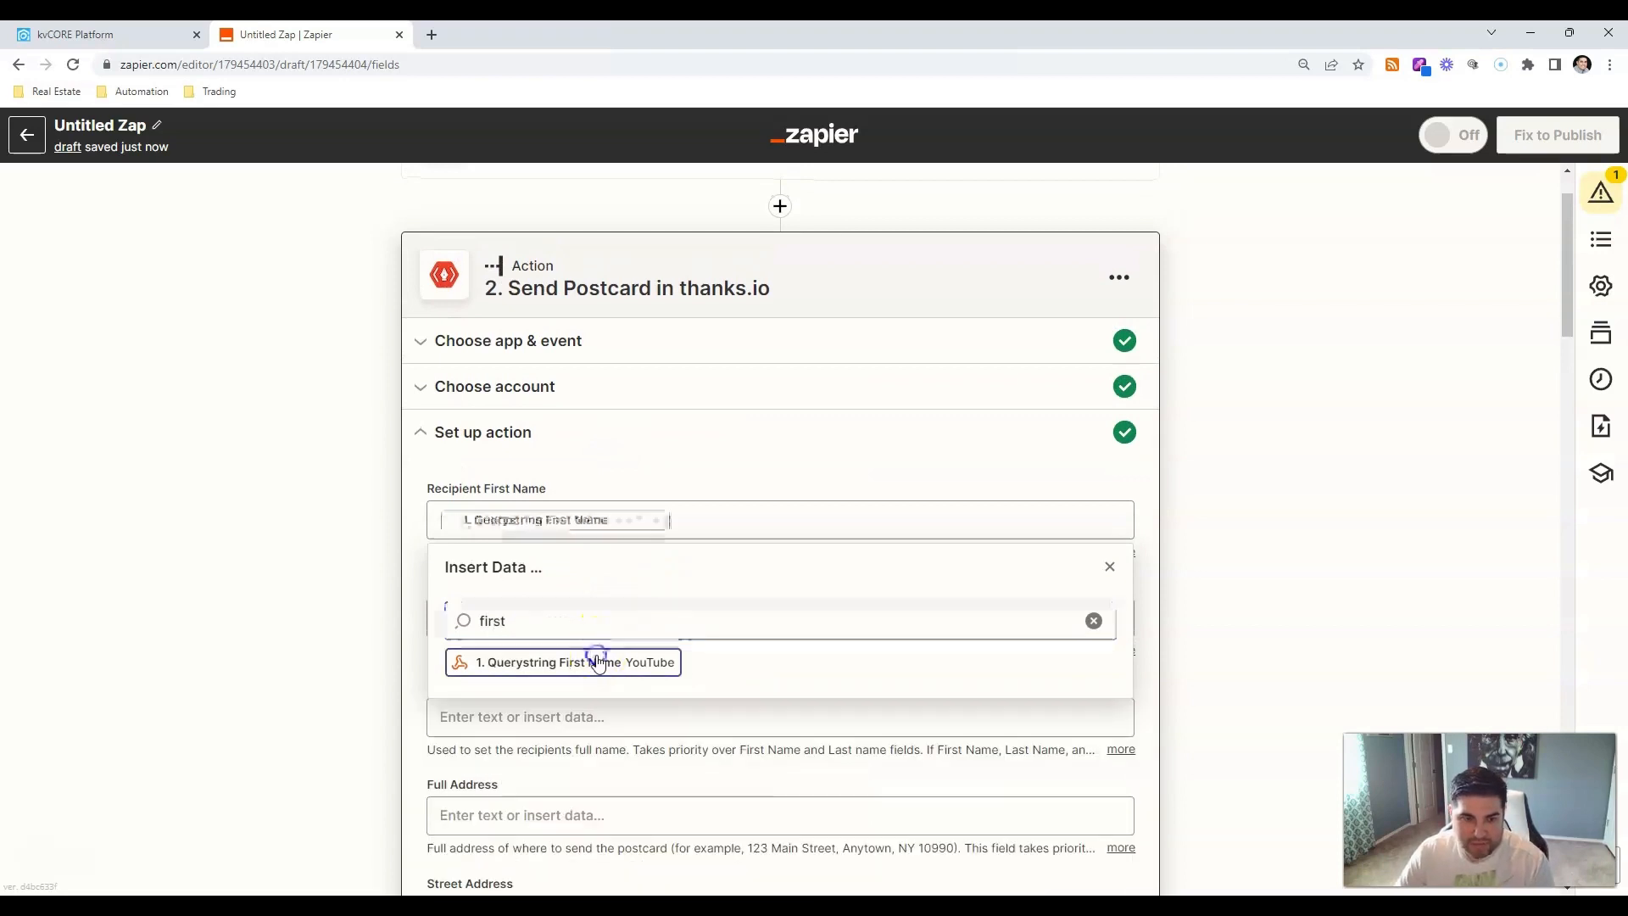
pyautogui.click(291, 538)
# Map Querystring Last Name into Recipient Last Name.
pyautogui.click(516, 626)
pyautogui.click(567, 713)
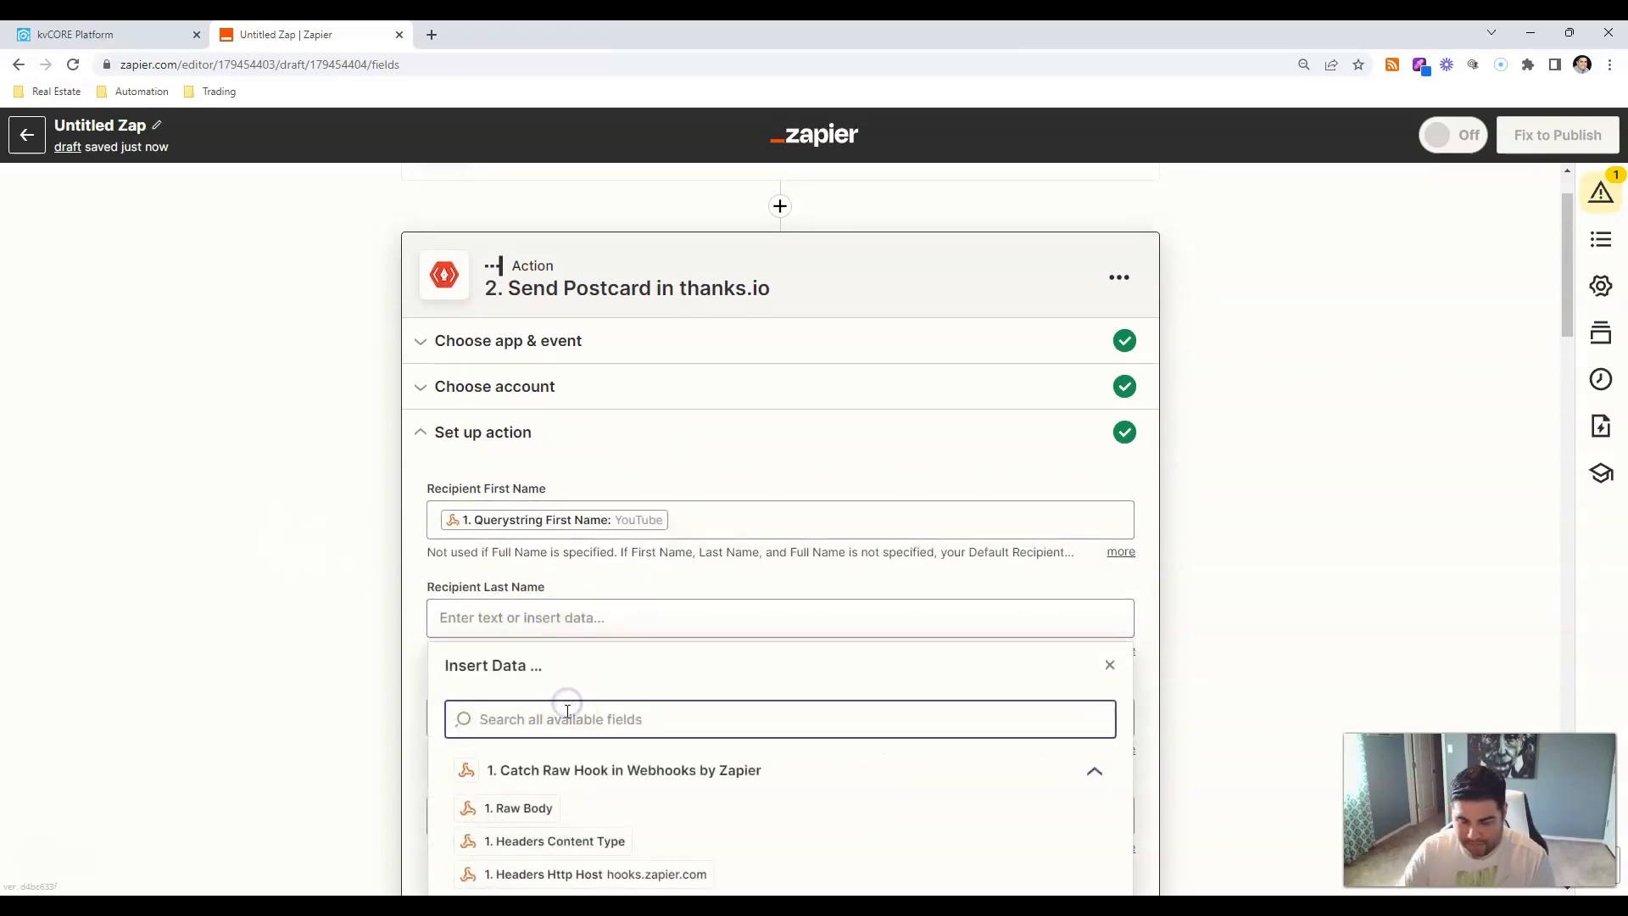
pyautogui.write('last')
pyautogui.click(582, 760)
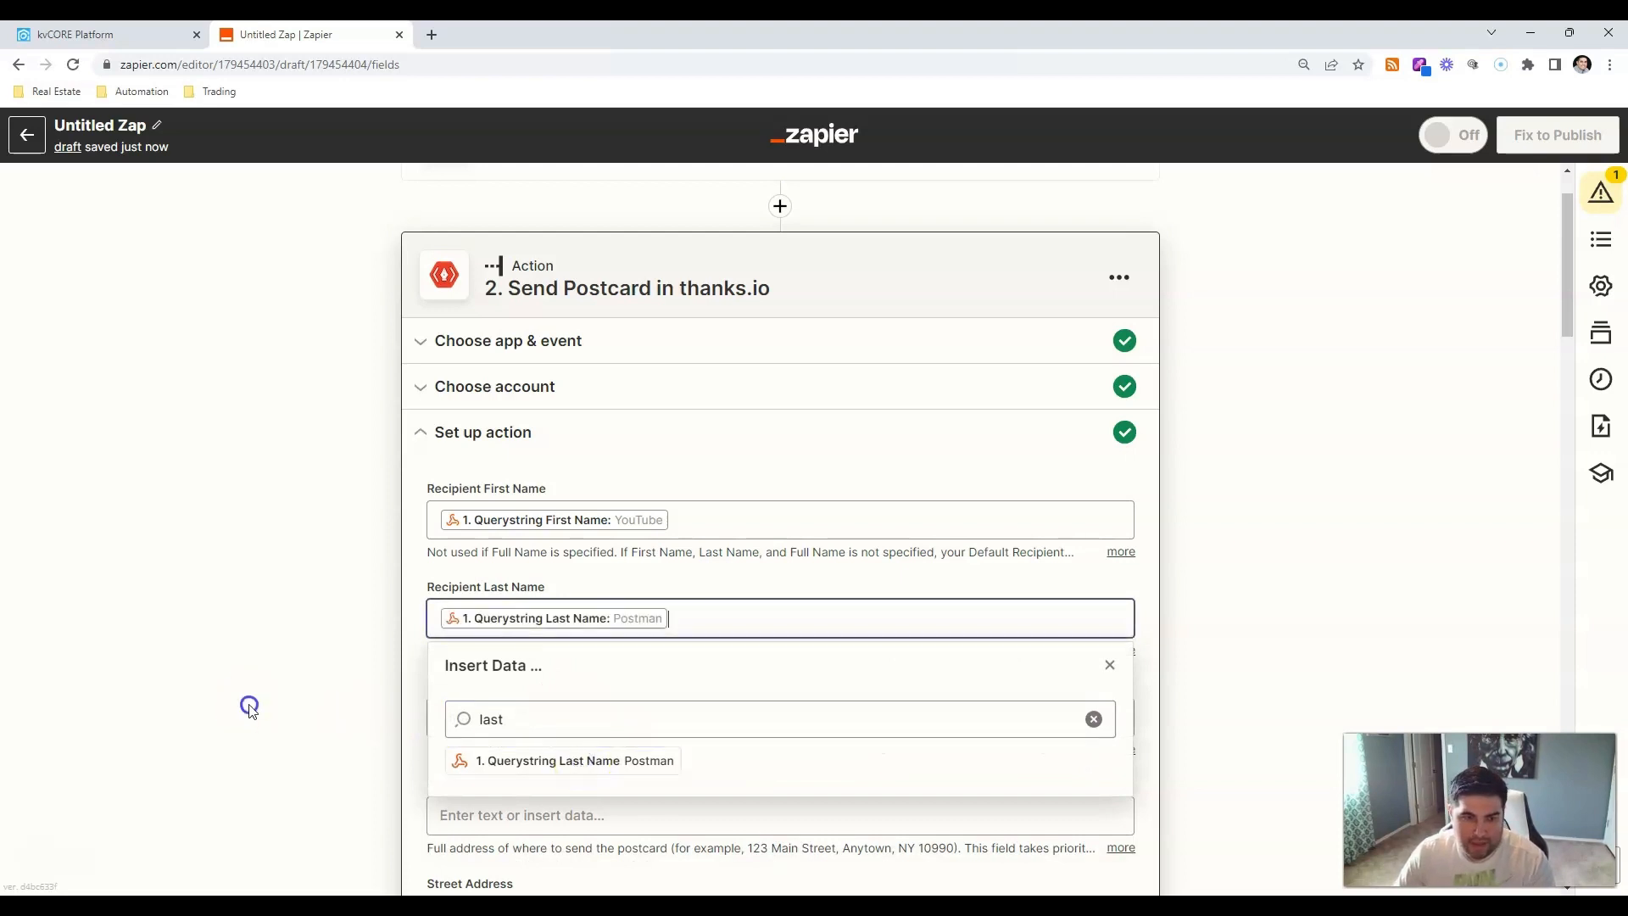
pyautogui.click(246, 705)
# Map Querystring Address into the Full Address field.
pyautogui.scroll(-3, 247, 704)
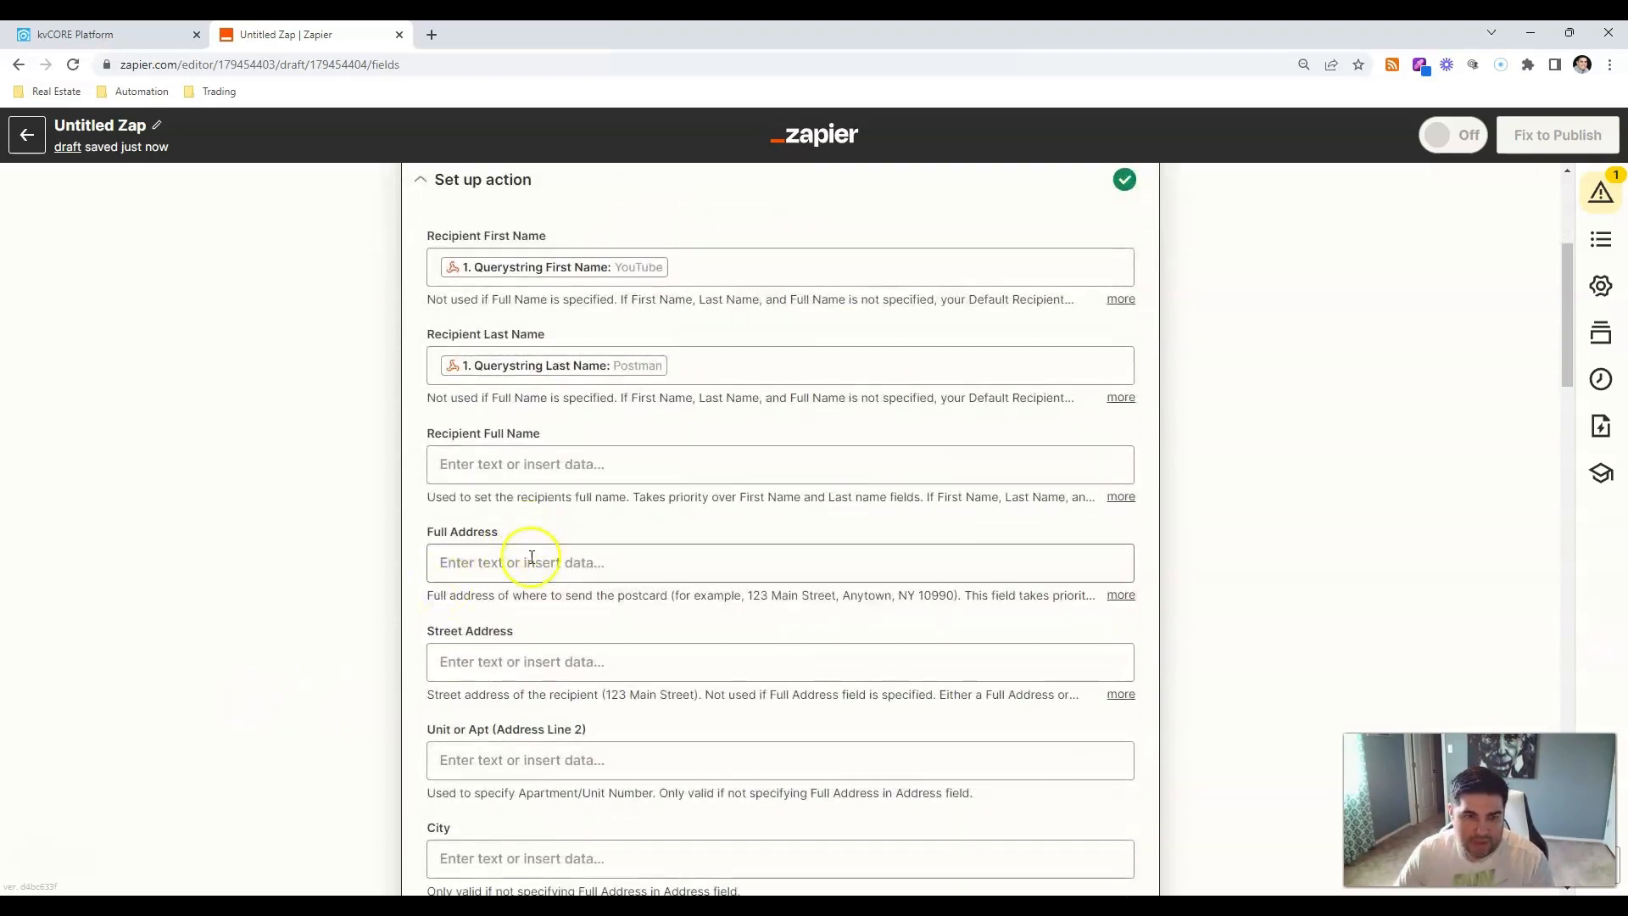
pyautogui.click(532, 558)
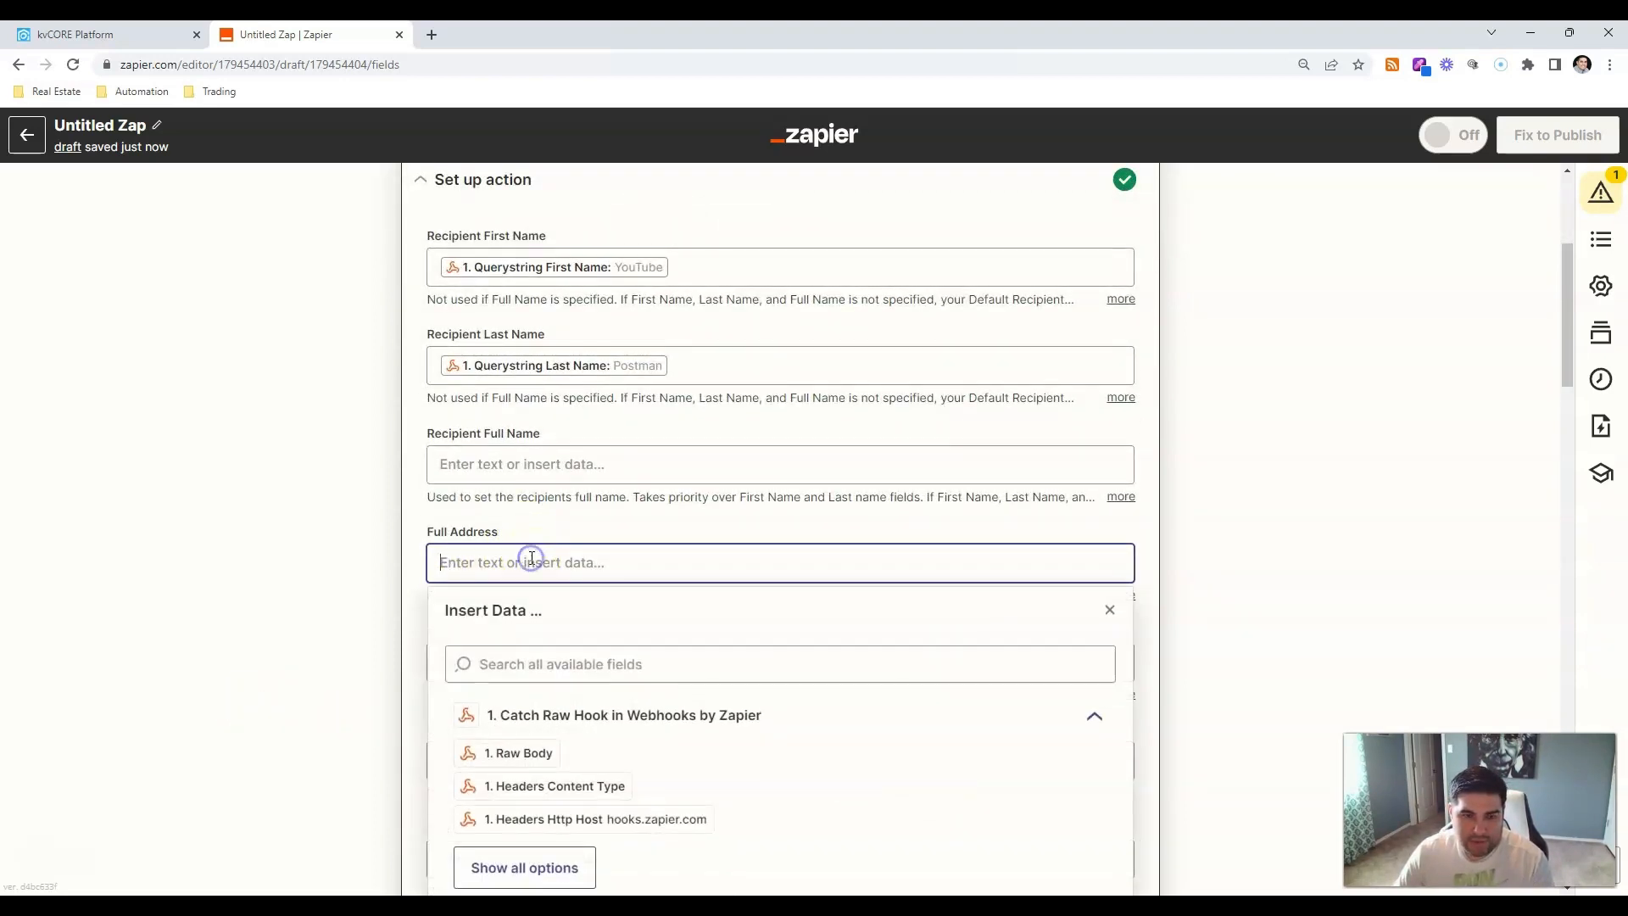
pyautogui.click(566, 667)
pyautogui.write('full ad')
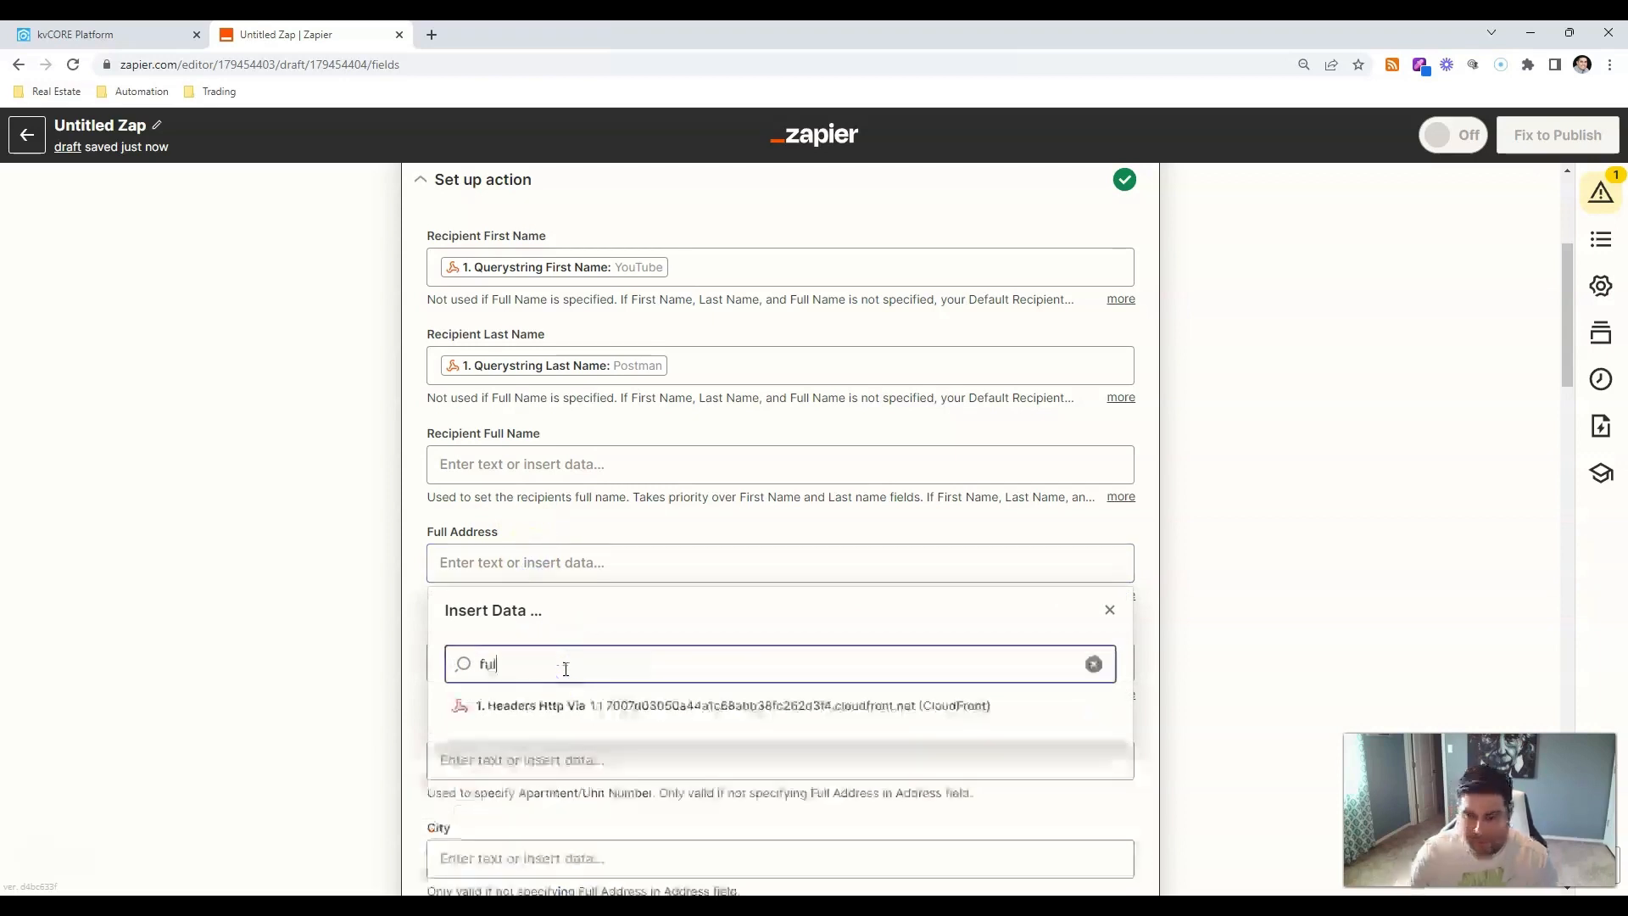
pyautogui.press('BackSpace')
pyautogui.press('BackSpace')
pyautogui.press('BackSpace')
pyautogui.press('BackSpace')
pyautogui.press('BackSpace')
pyautogui.press('BackSpace')
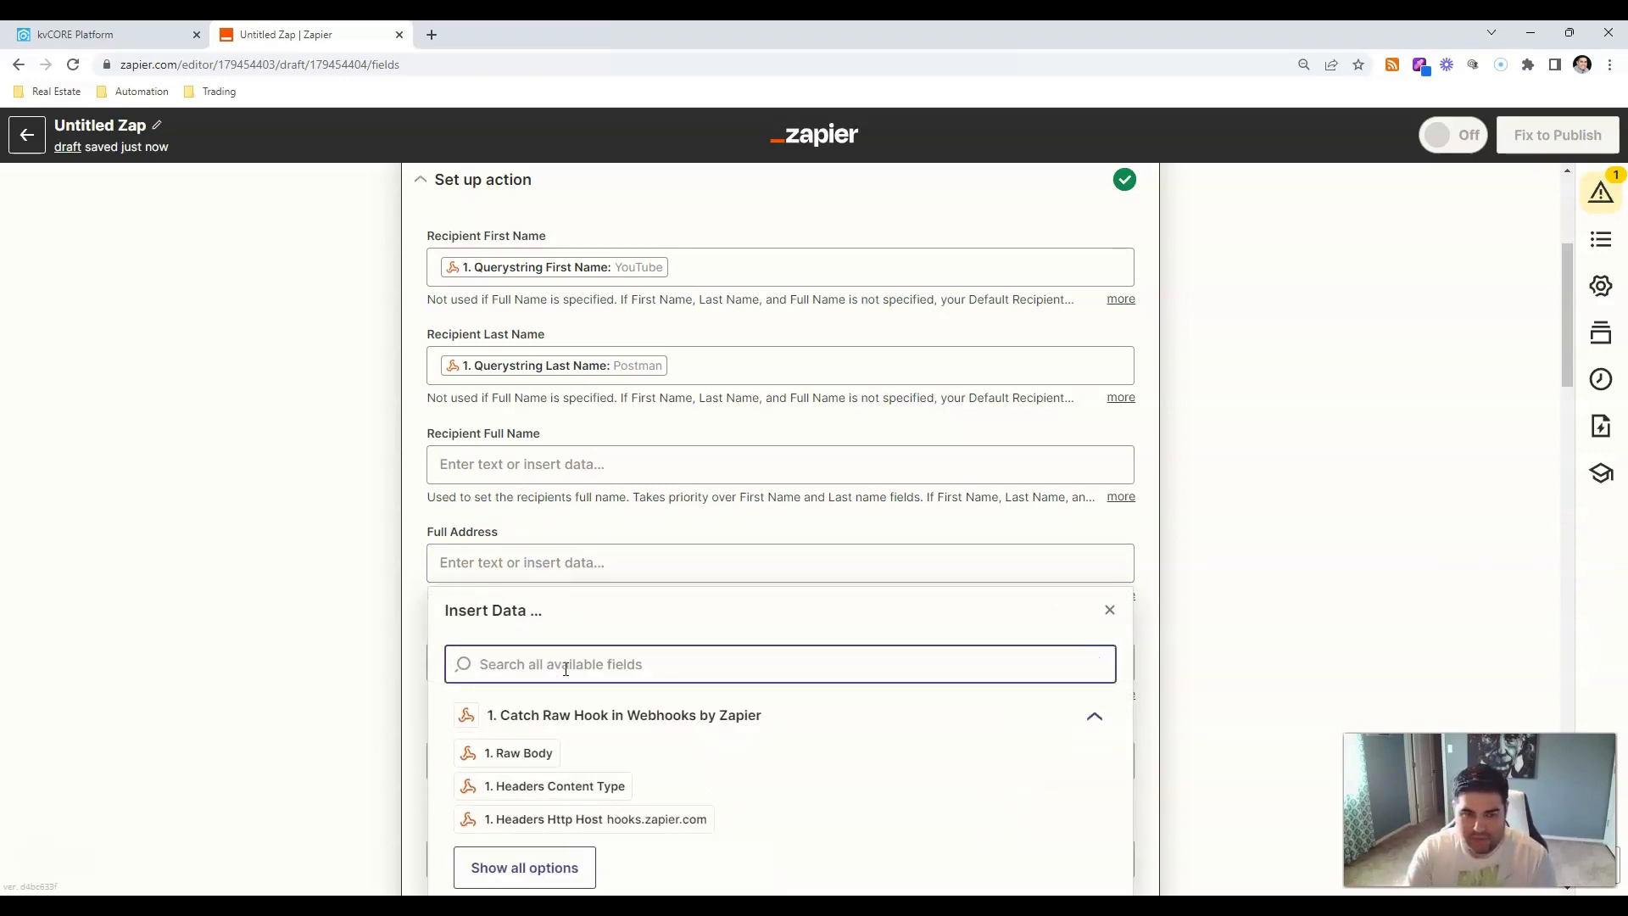
pyautogui.write('address')
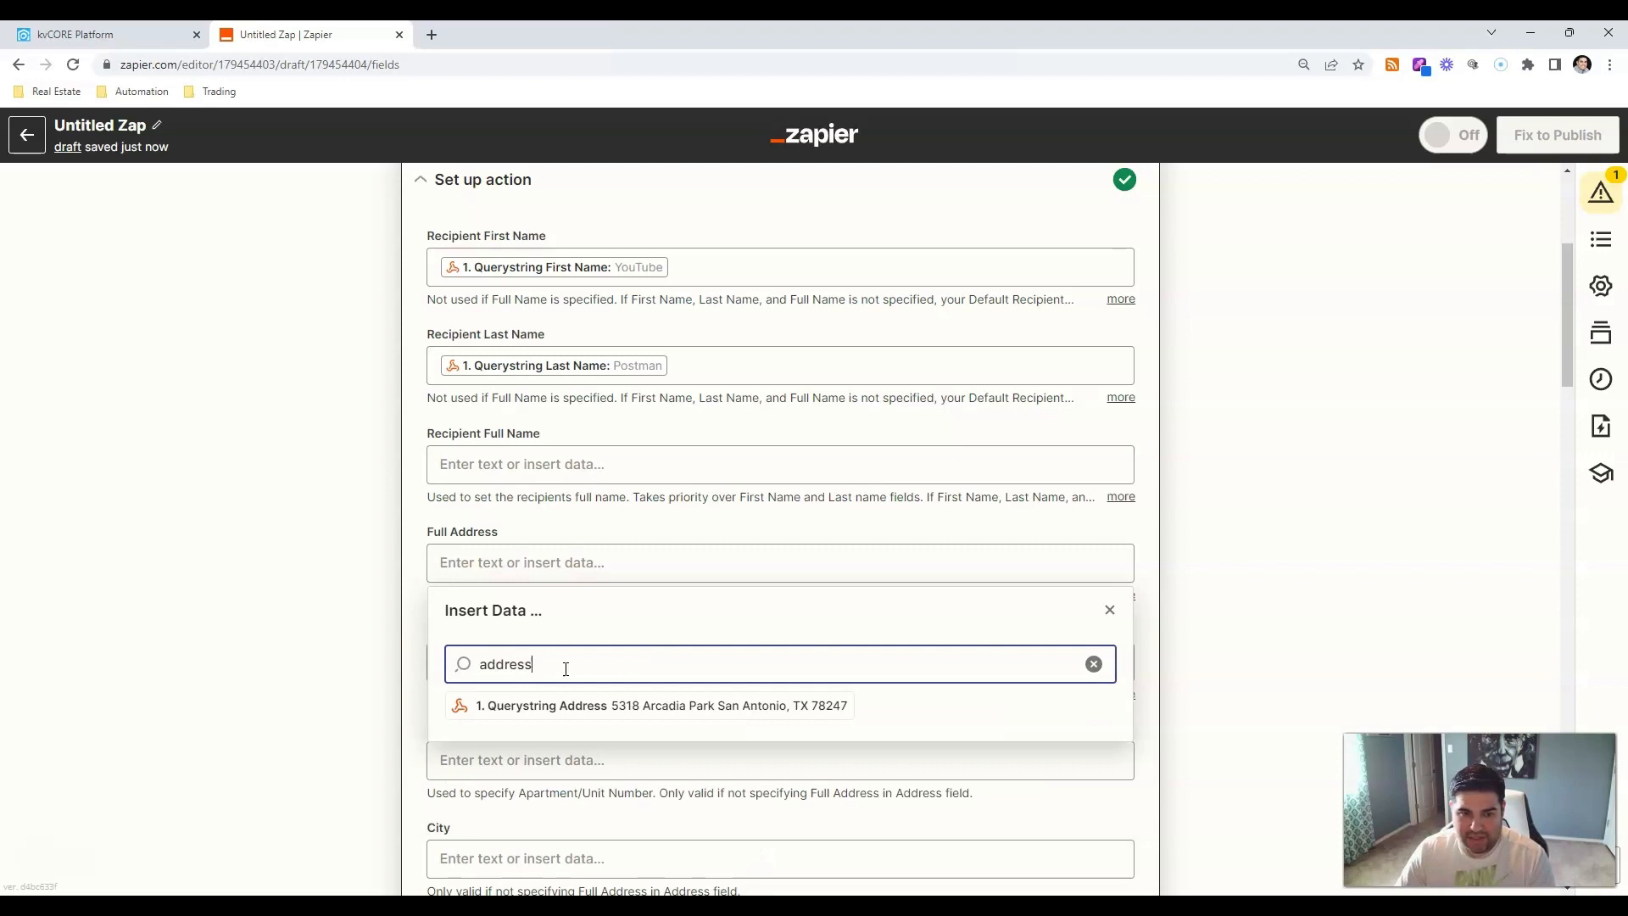
pyautogui.click(643, 710)
pyautogui.click(261, 646)
pyautogui.scroll(-8, 259, 645)
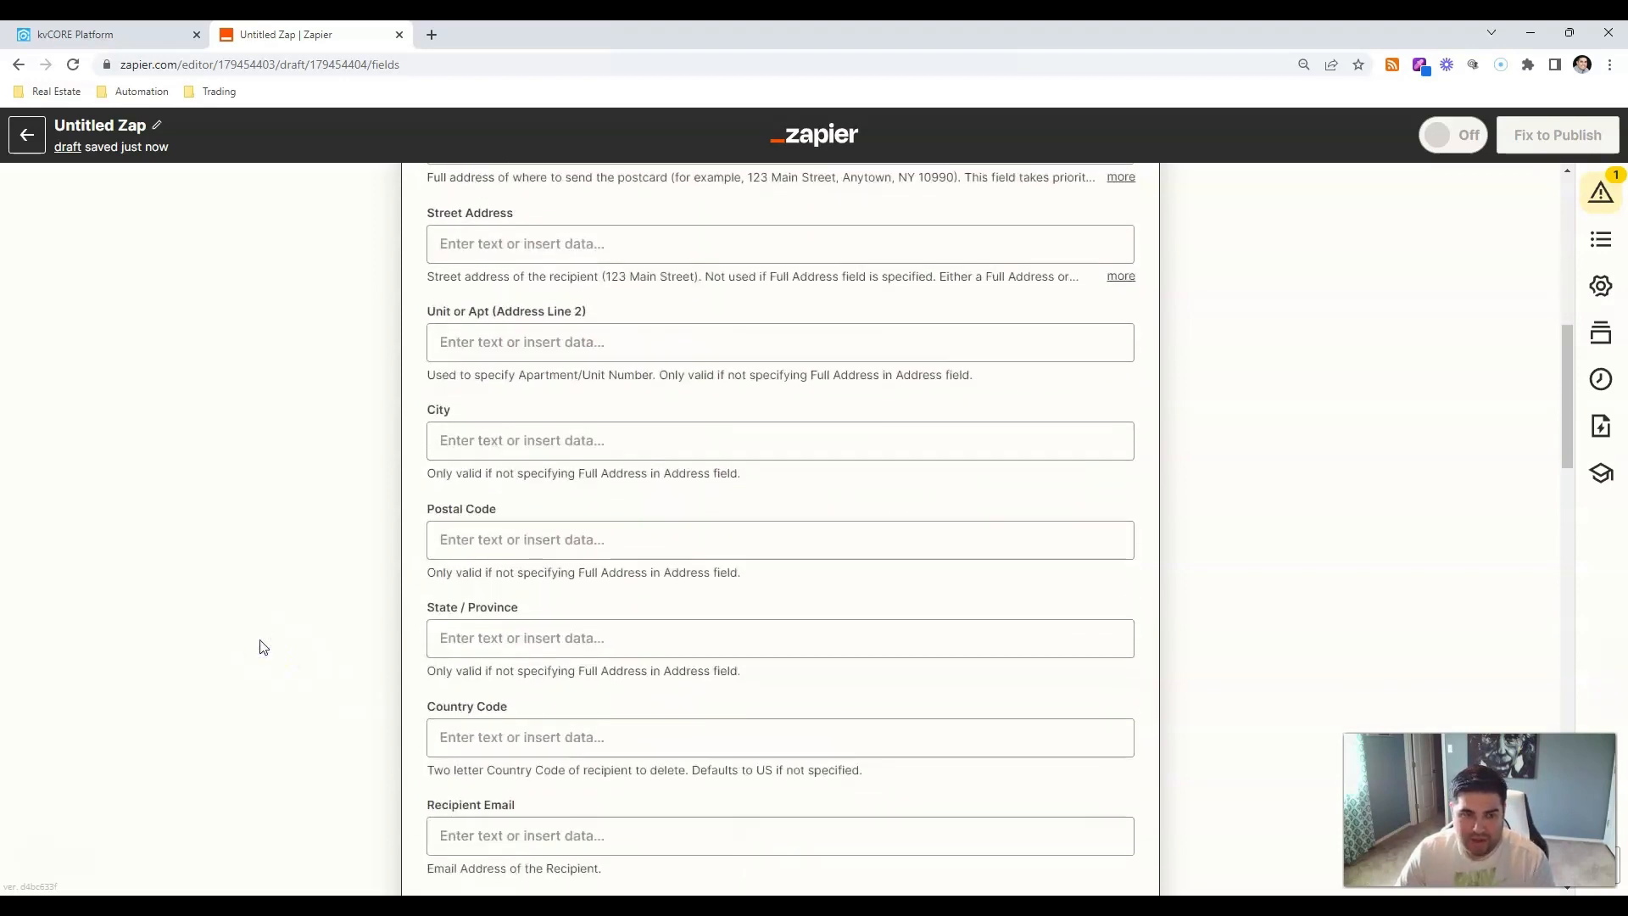
# Type the 30-days referral request text into the postcard Message.
pyautogui.scroll(-5, 261, 624)
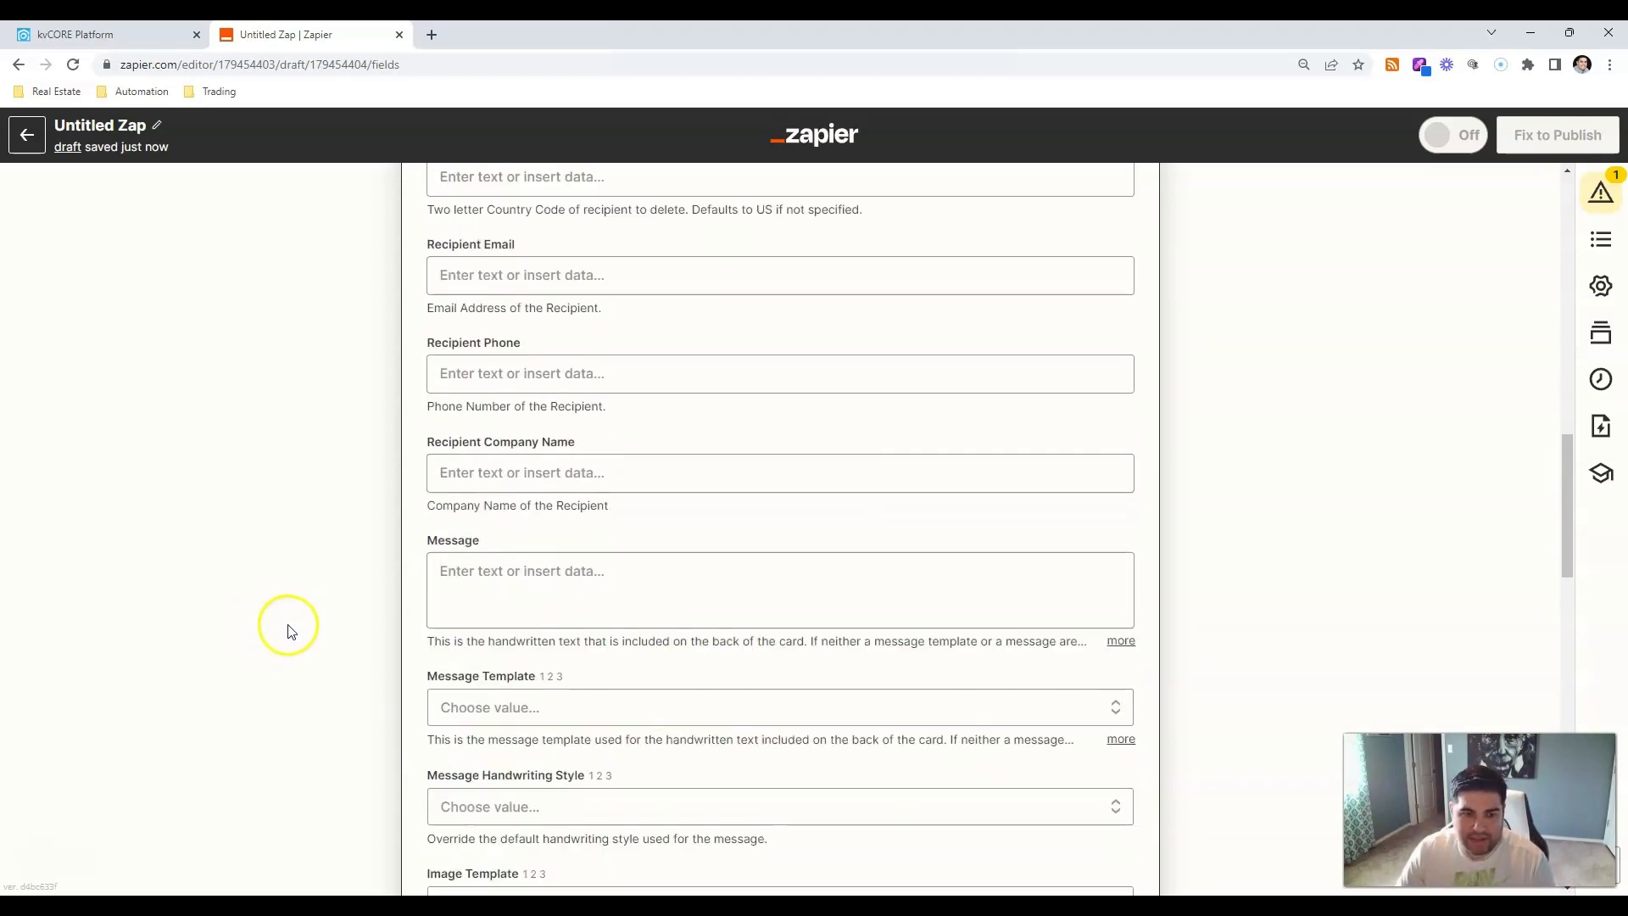
pyautogui.click(567, 532)
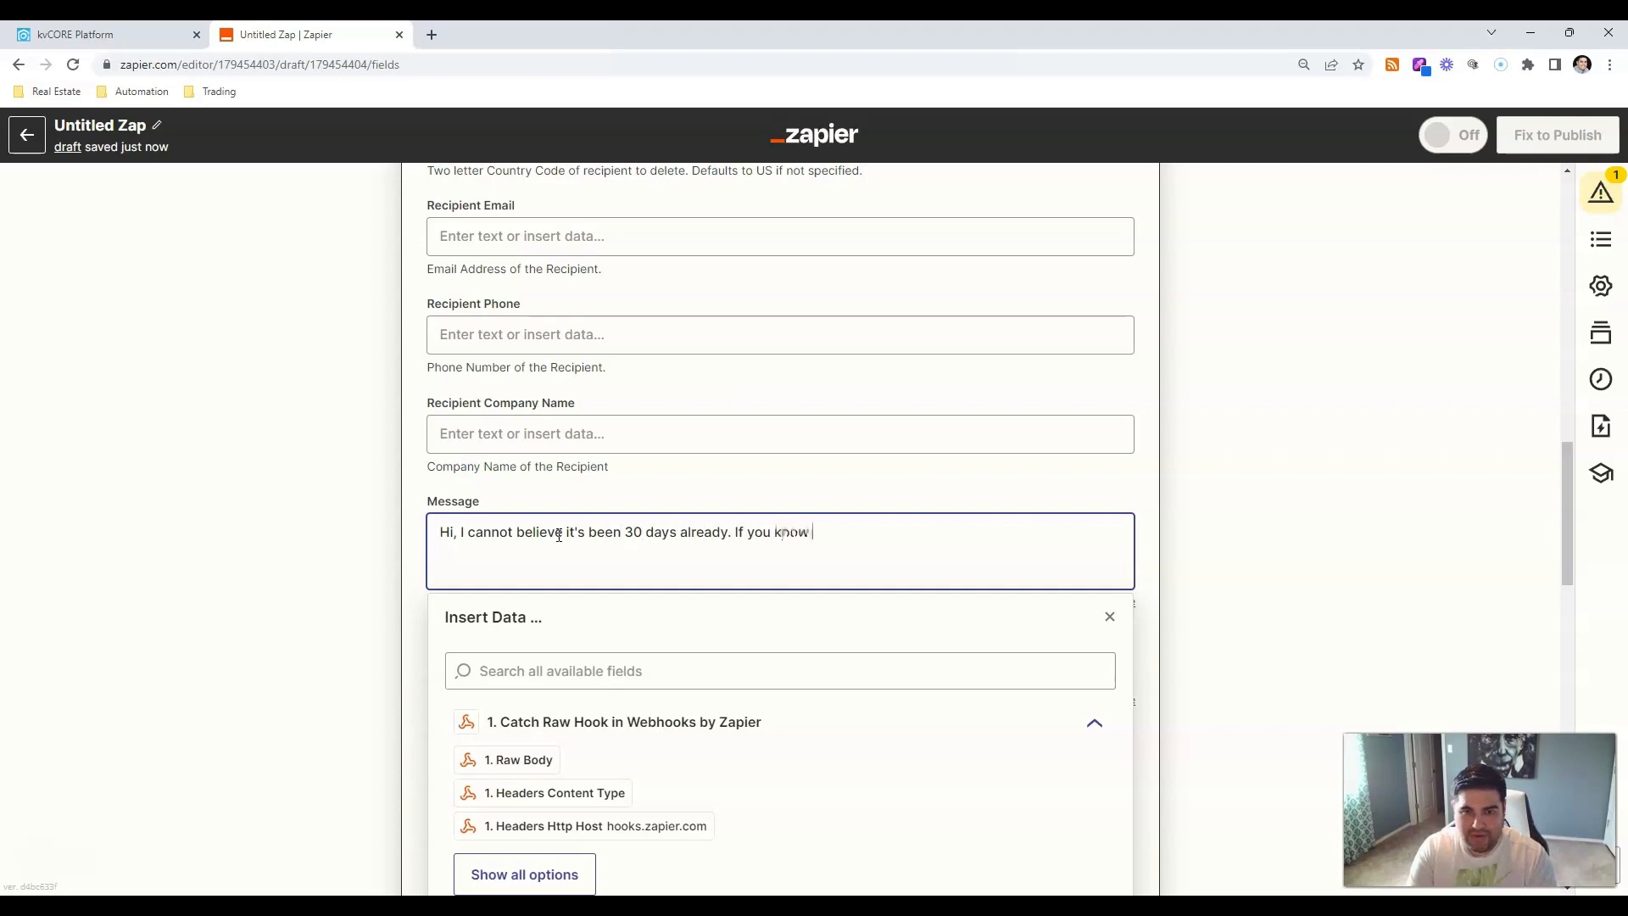
pyautogui.write('anyeo')
pyautogui.press('BackSpace')
pyautogui.press('BackSpace')
pyautogui.write('on')
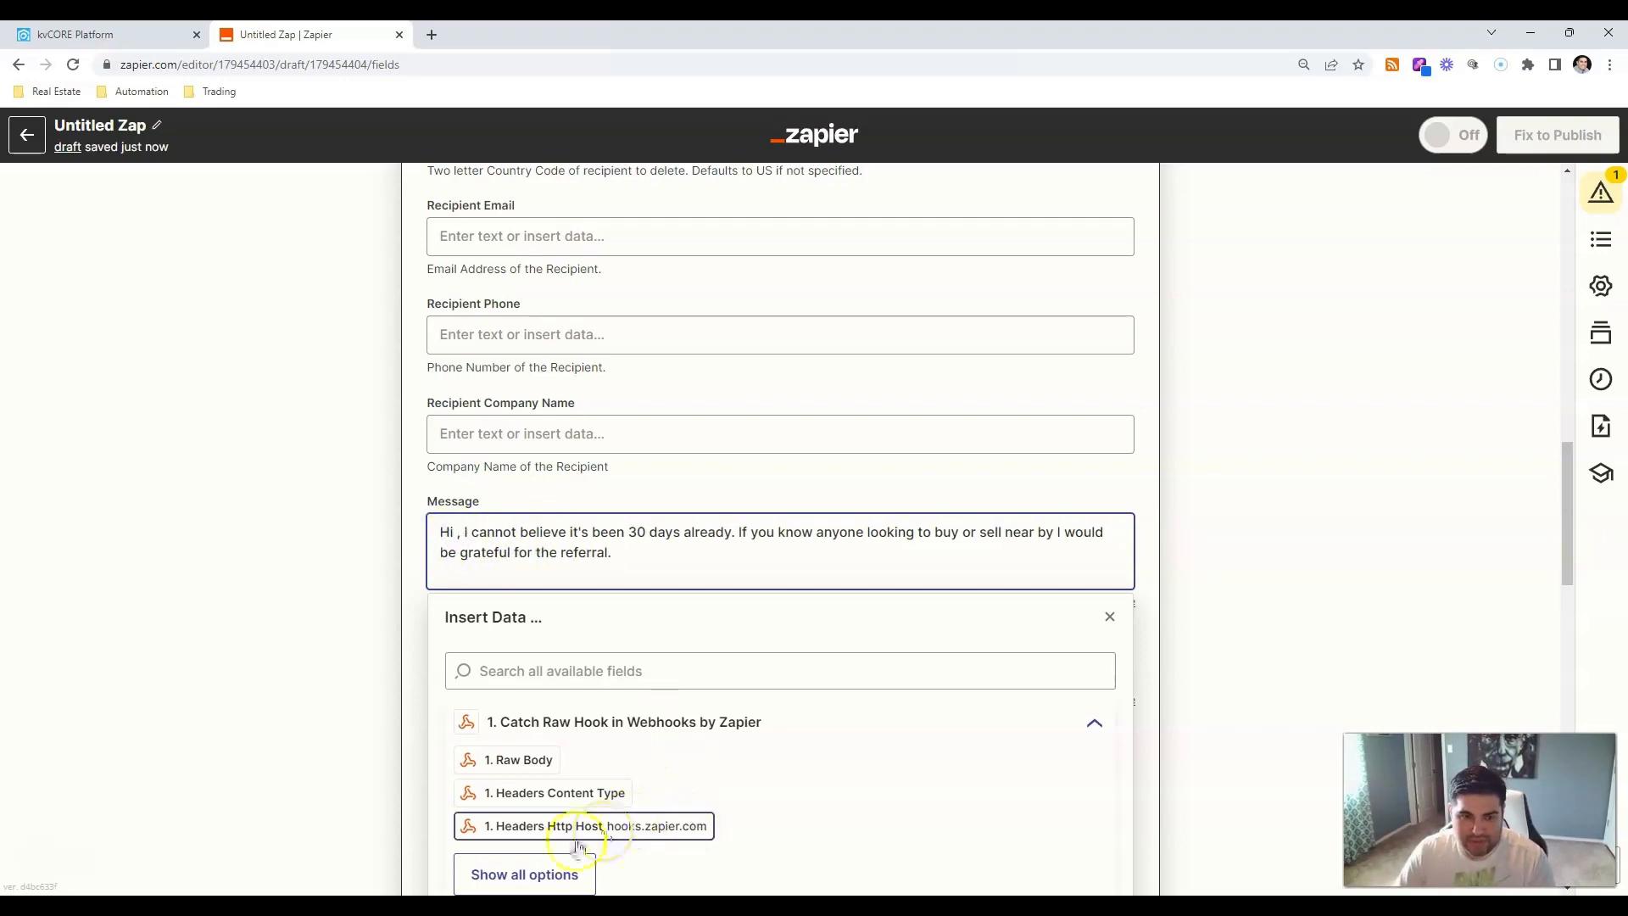
# Insert Querystring First Name after 'Hi' in the message.
pyautogui.click(607, 668)
pyautogui.write('fisrt')
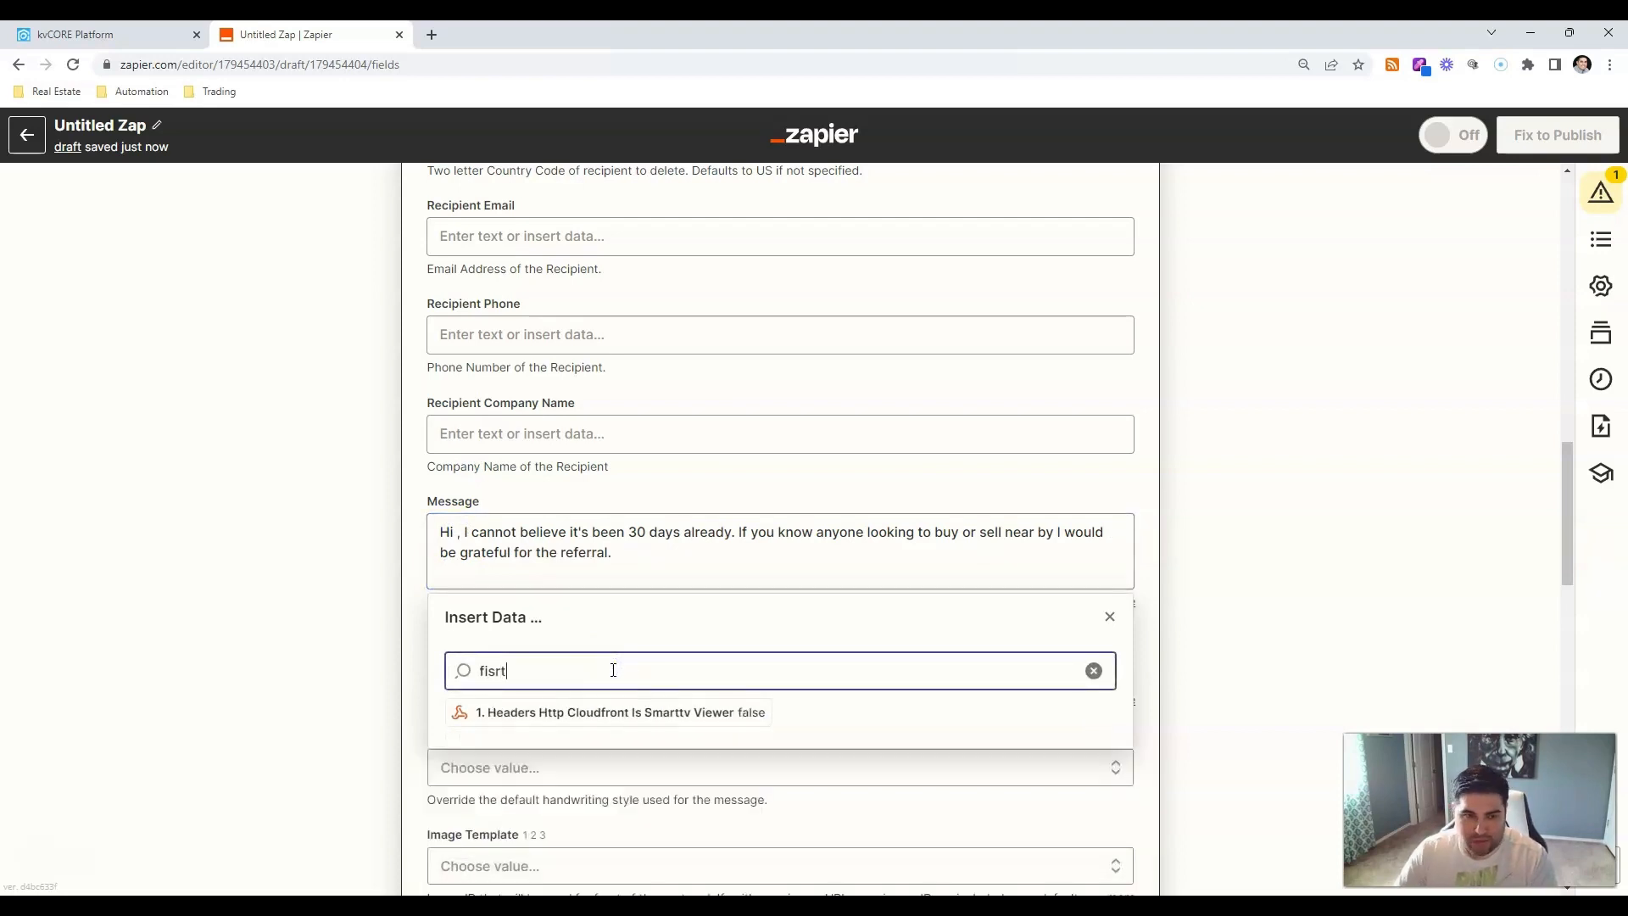
pyautogui.press('BackSpace')
pyautogui.press('BackSpace')
pyautogui.press('BackSpace')
pyautogui.write('rst')
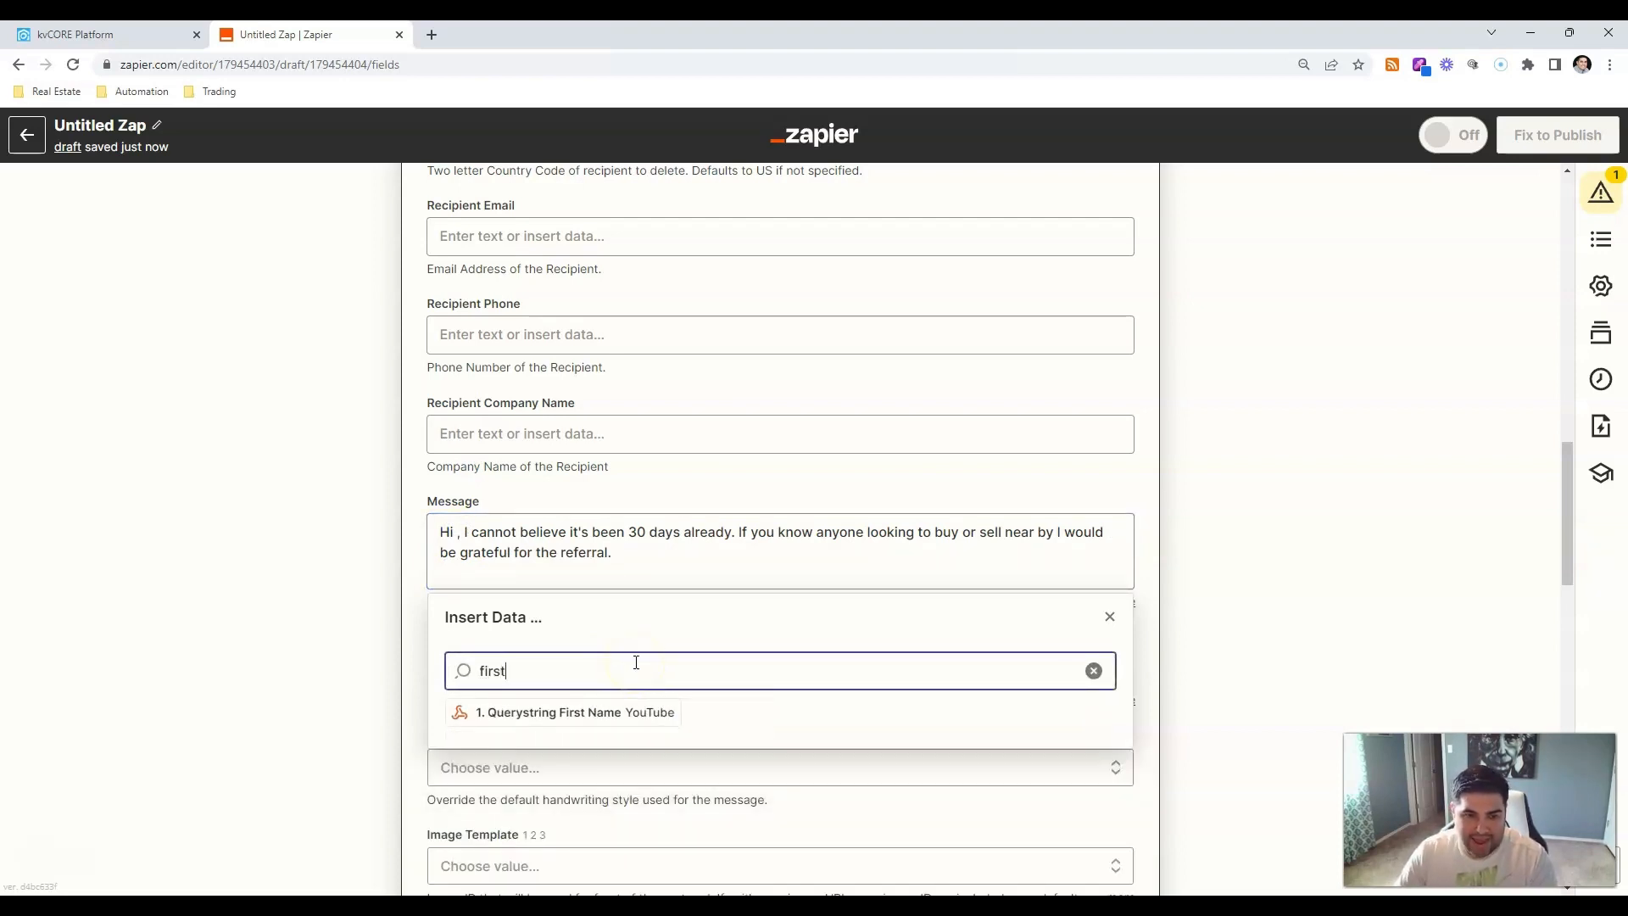
pyautogui.click(649, 710)
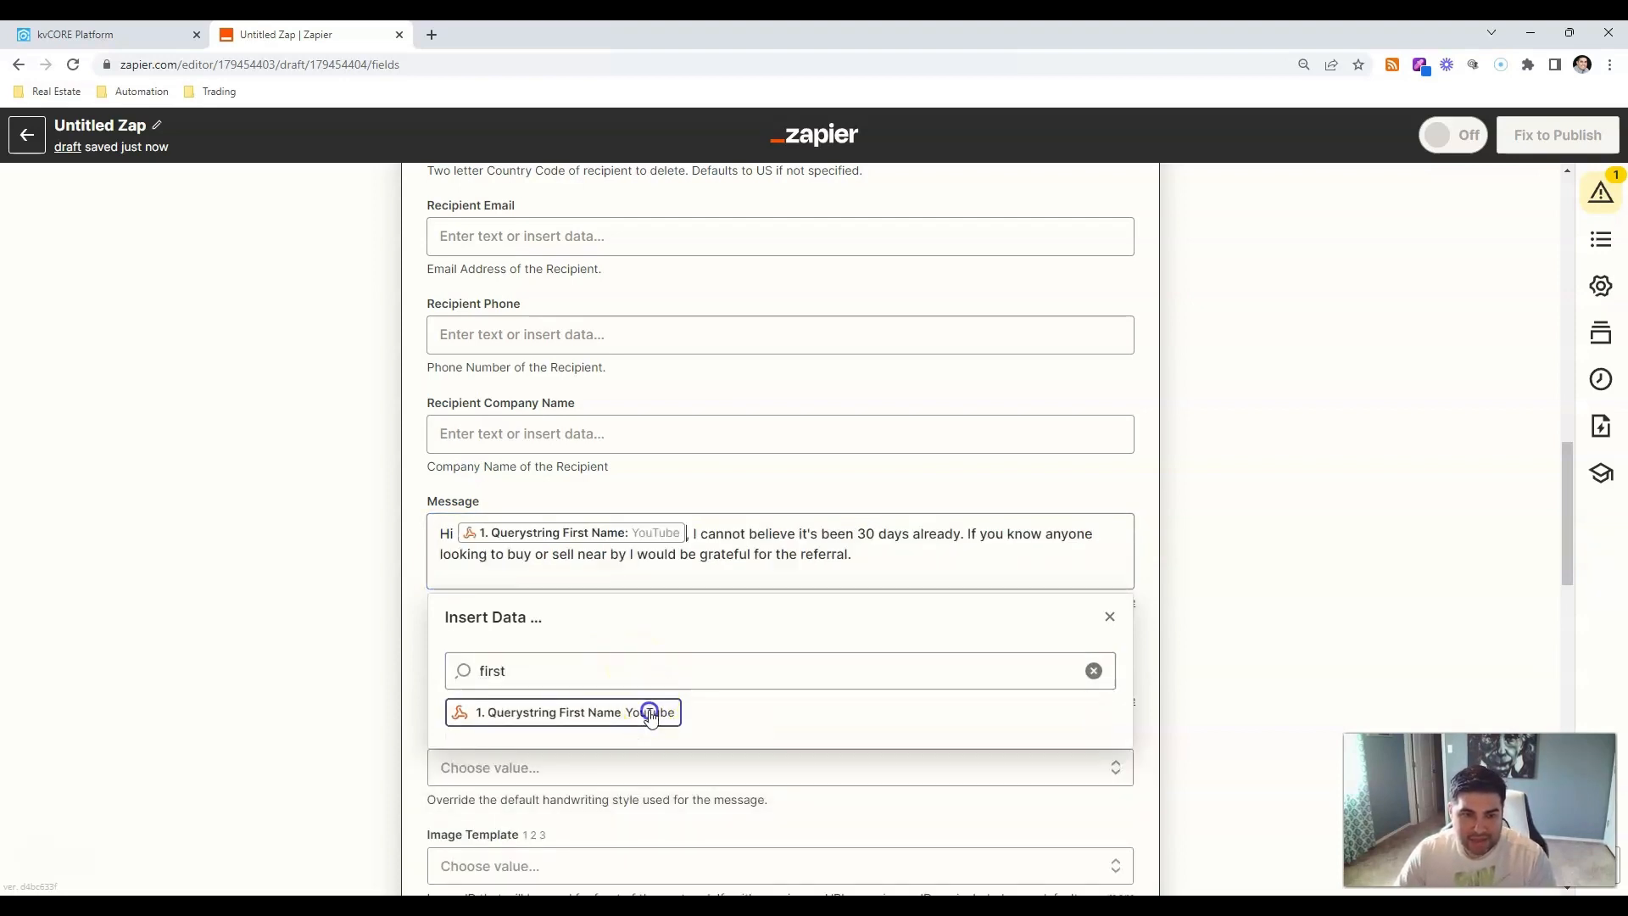
pyautogui.click(1212, 523)
pyautogui.scroll(-2, 1216, 519)
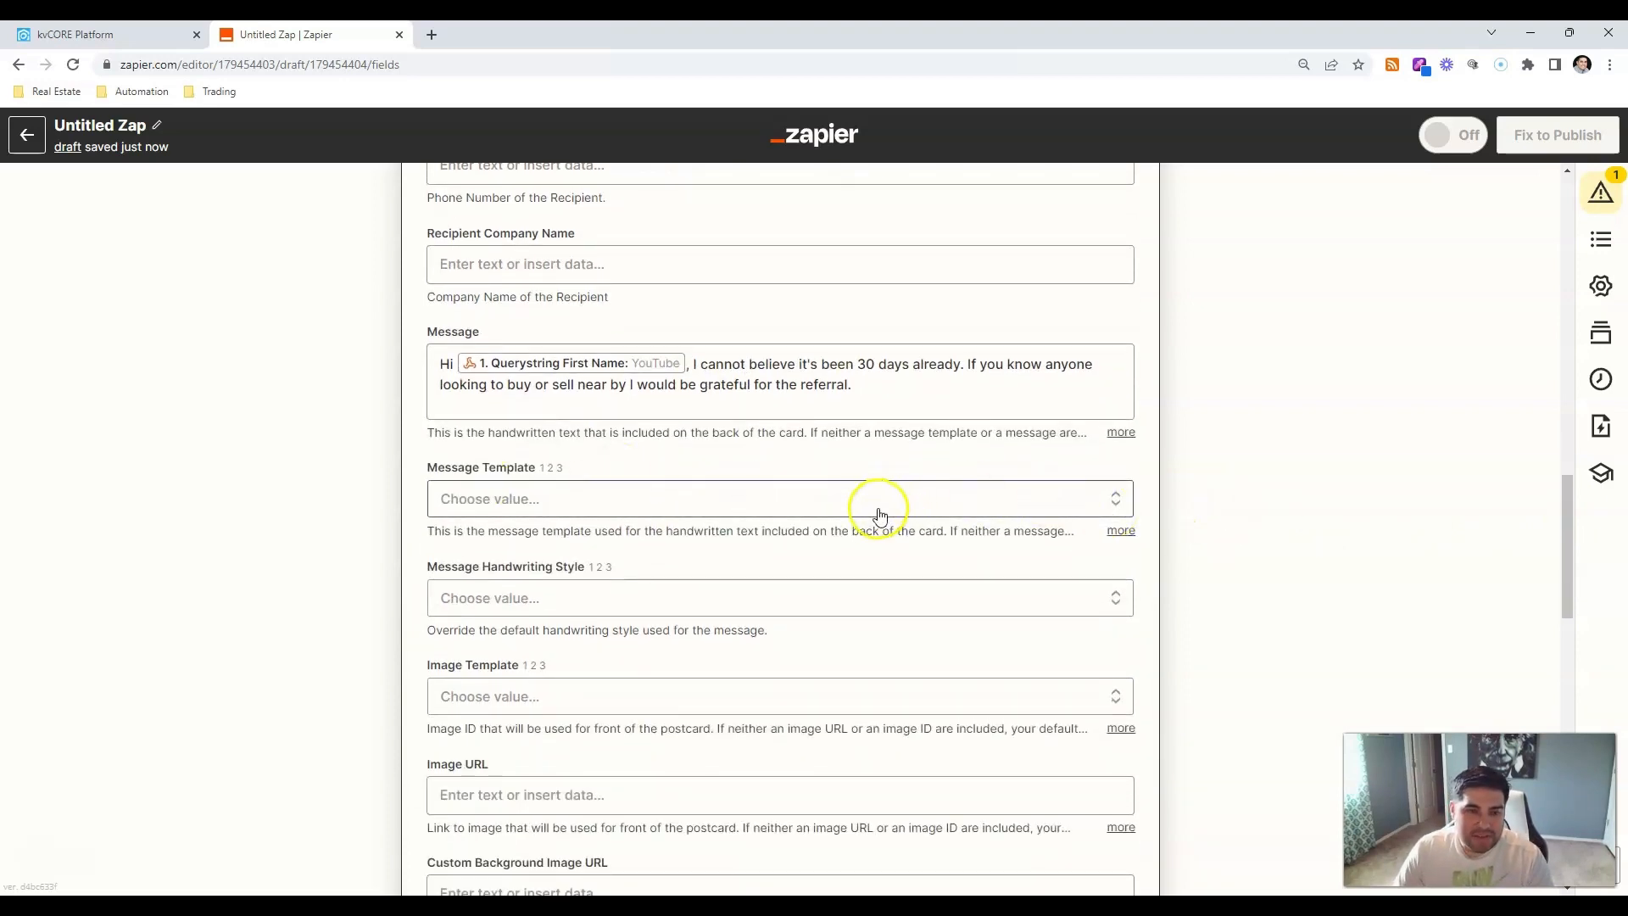
pyautogui.scroll(-3, 879, 515)
# Review the handwriting style and image template options, leaving both unchanged.
pyautogui.click(543, 374)
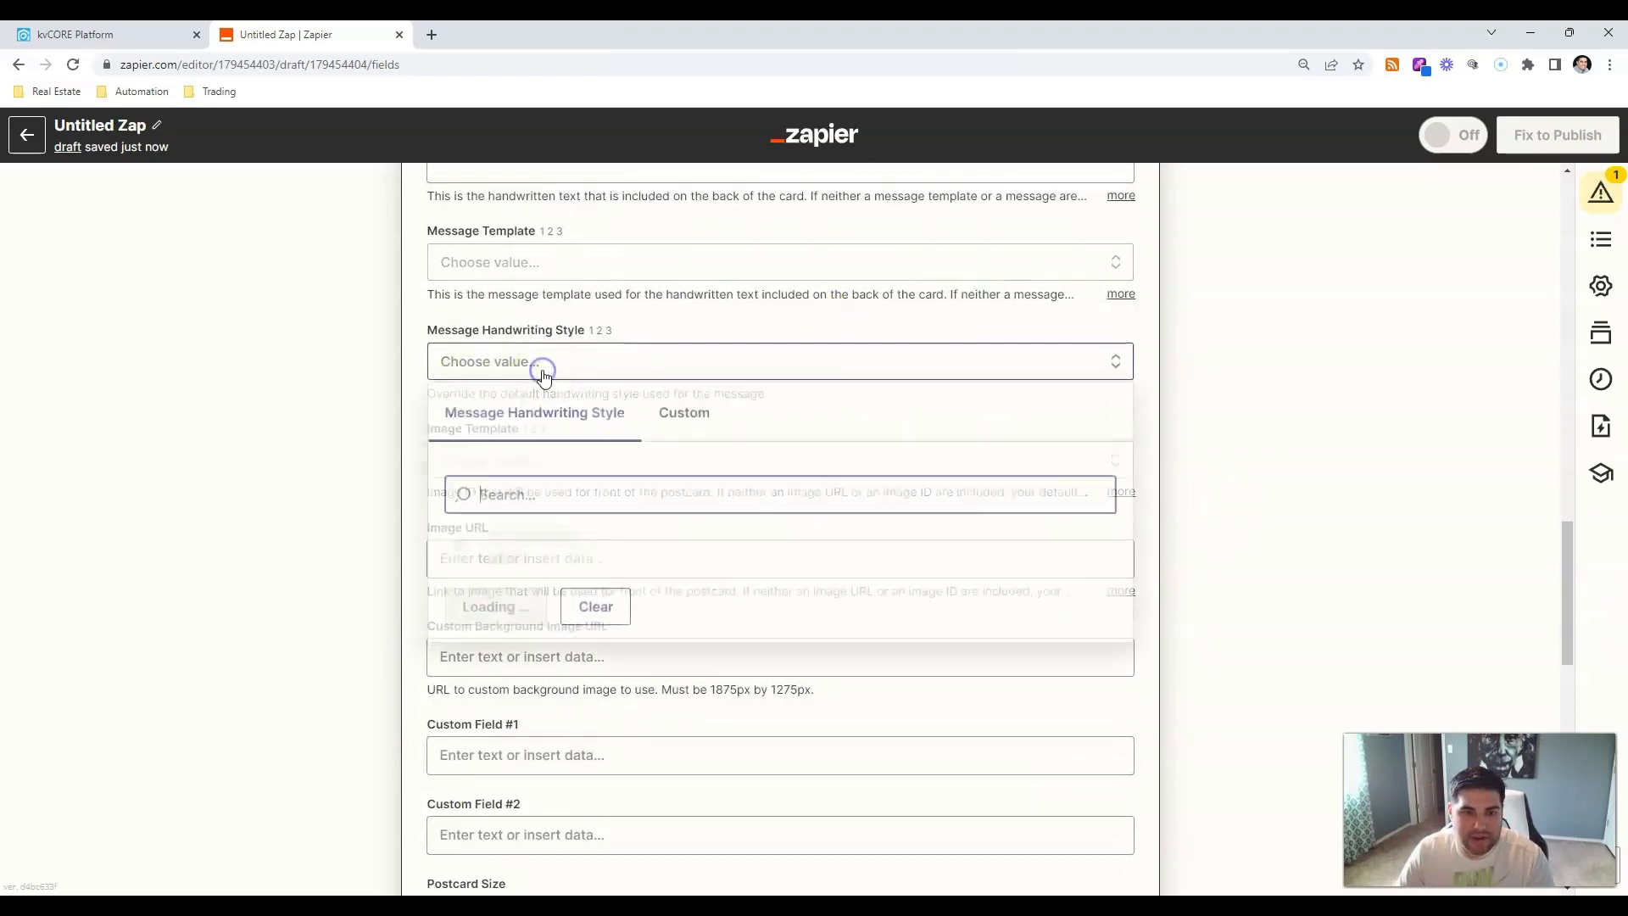
pyautogui.click(307, 439)
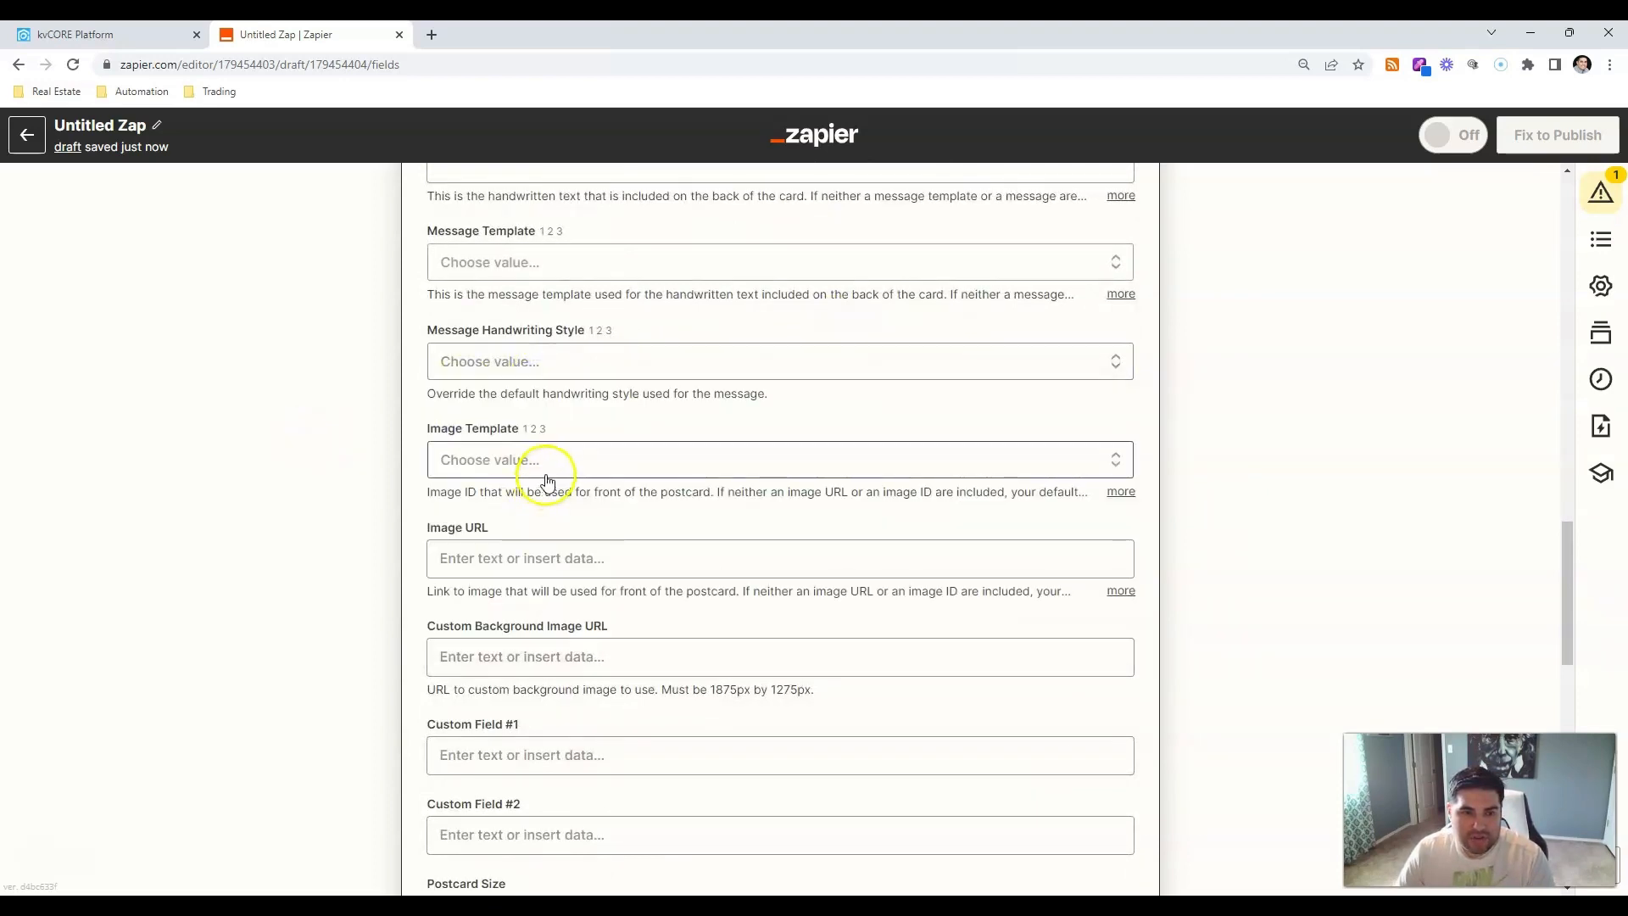
pyautogui.click(544, 466)
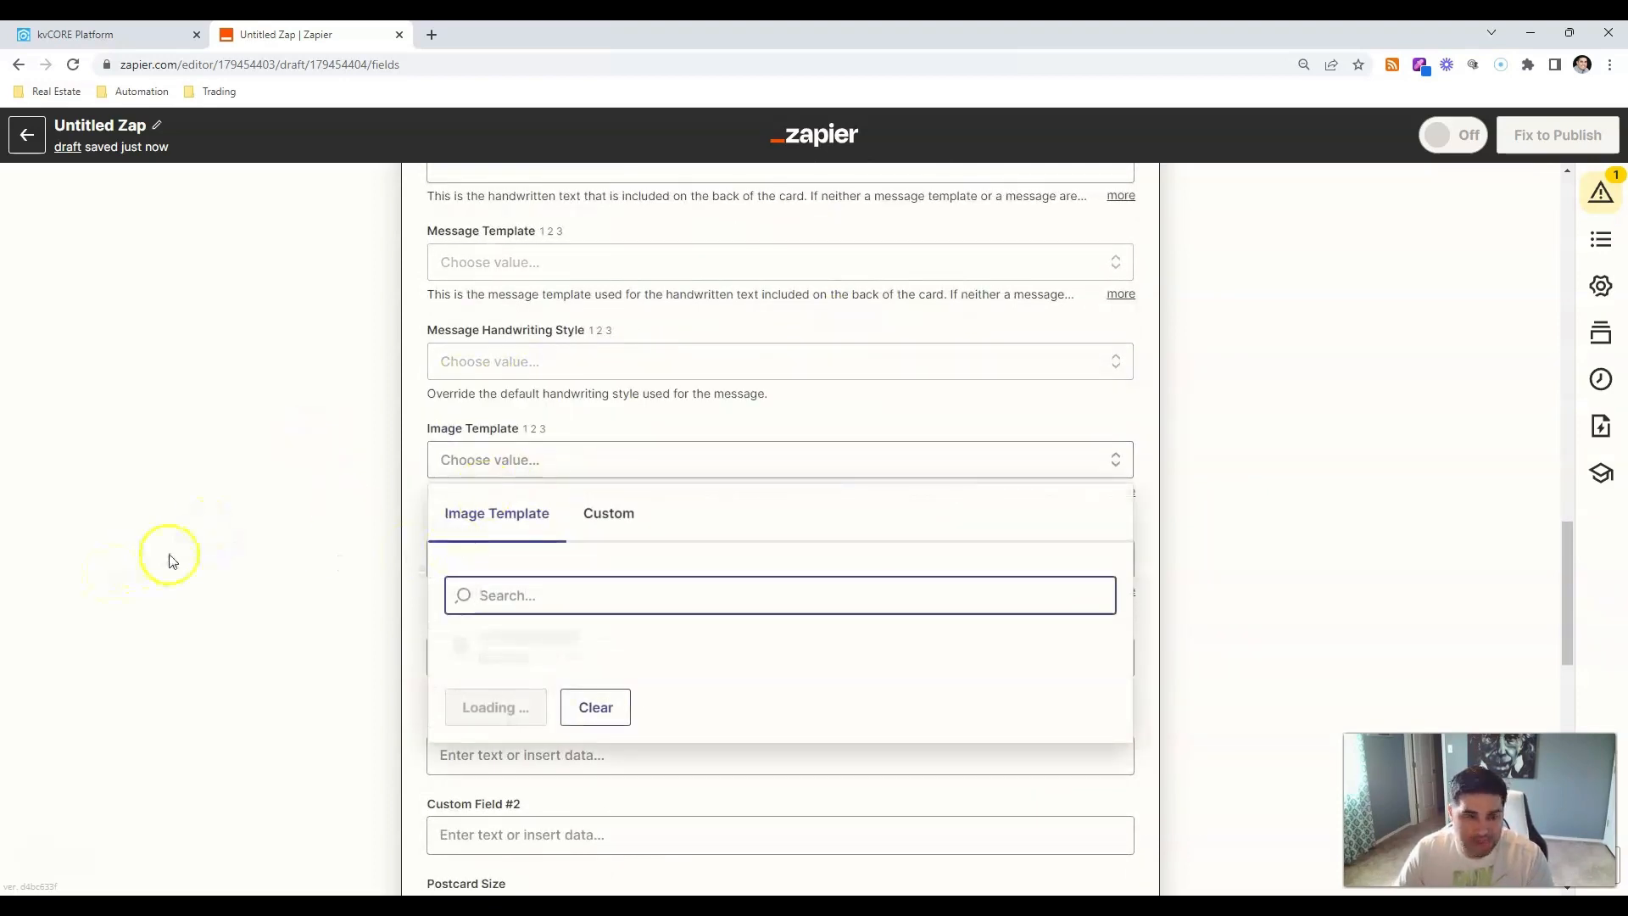
pyautogui.click(219, 552)
pyautogui.scroll(-3, 221, 552)
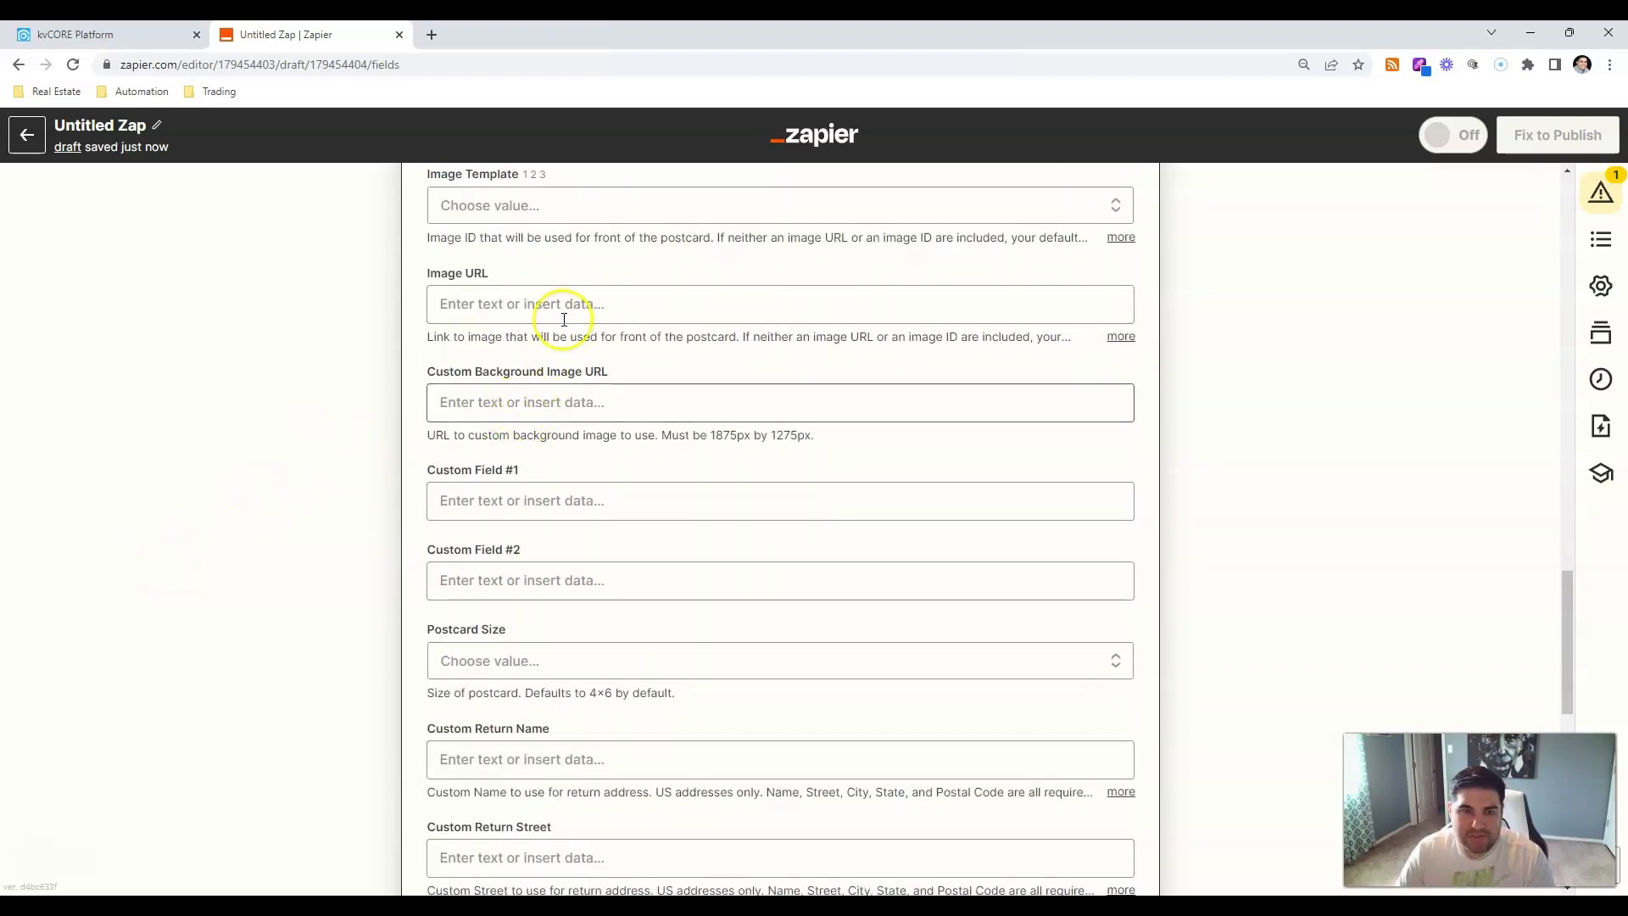
pyautogui.click(462, 305)
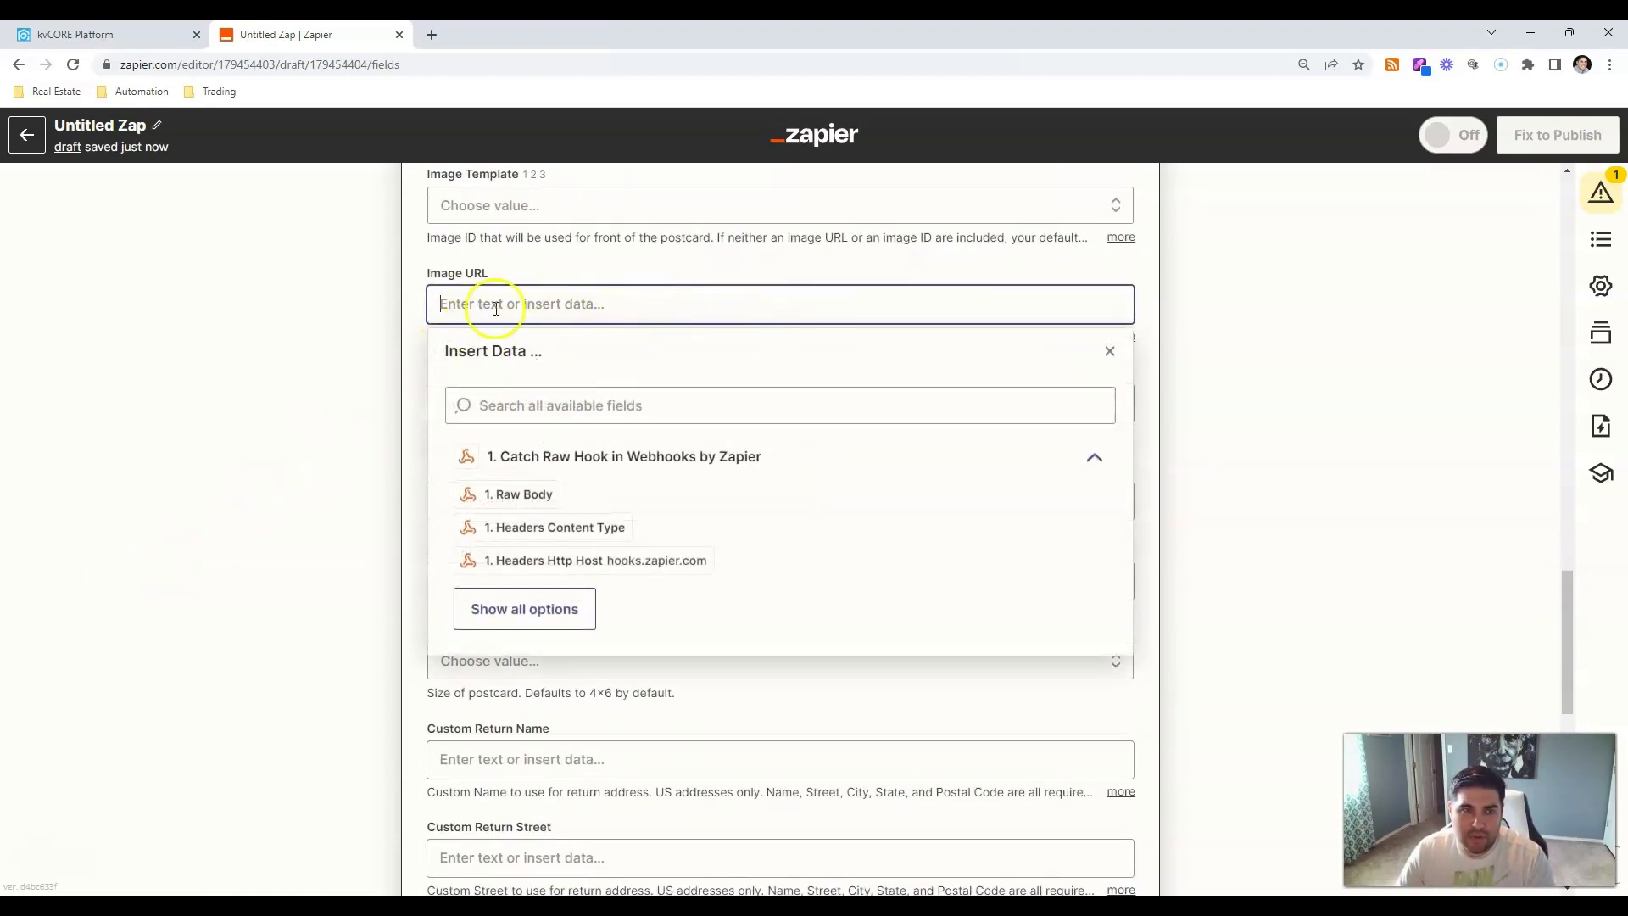
# On Pexels, search photos for 'home anniversary', then narrow it to 'home'.
pyautogui.click(433, 35)
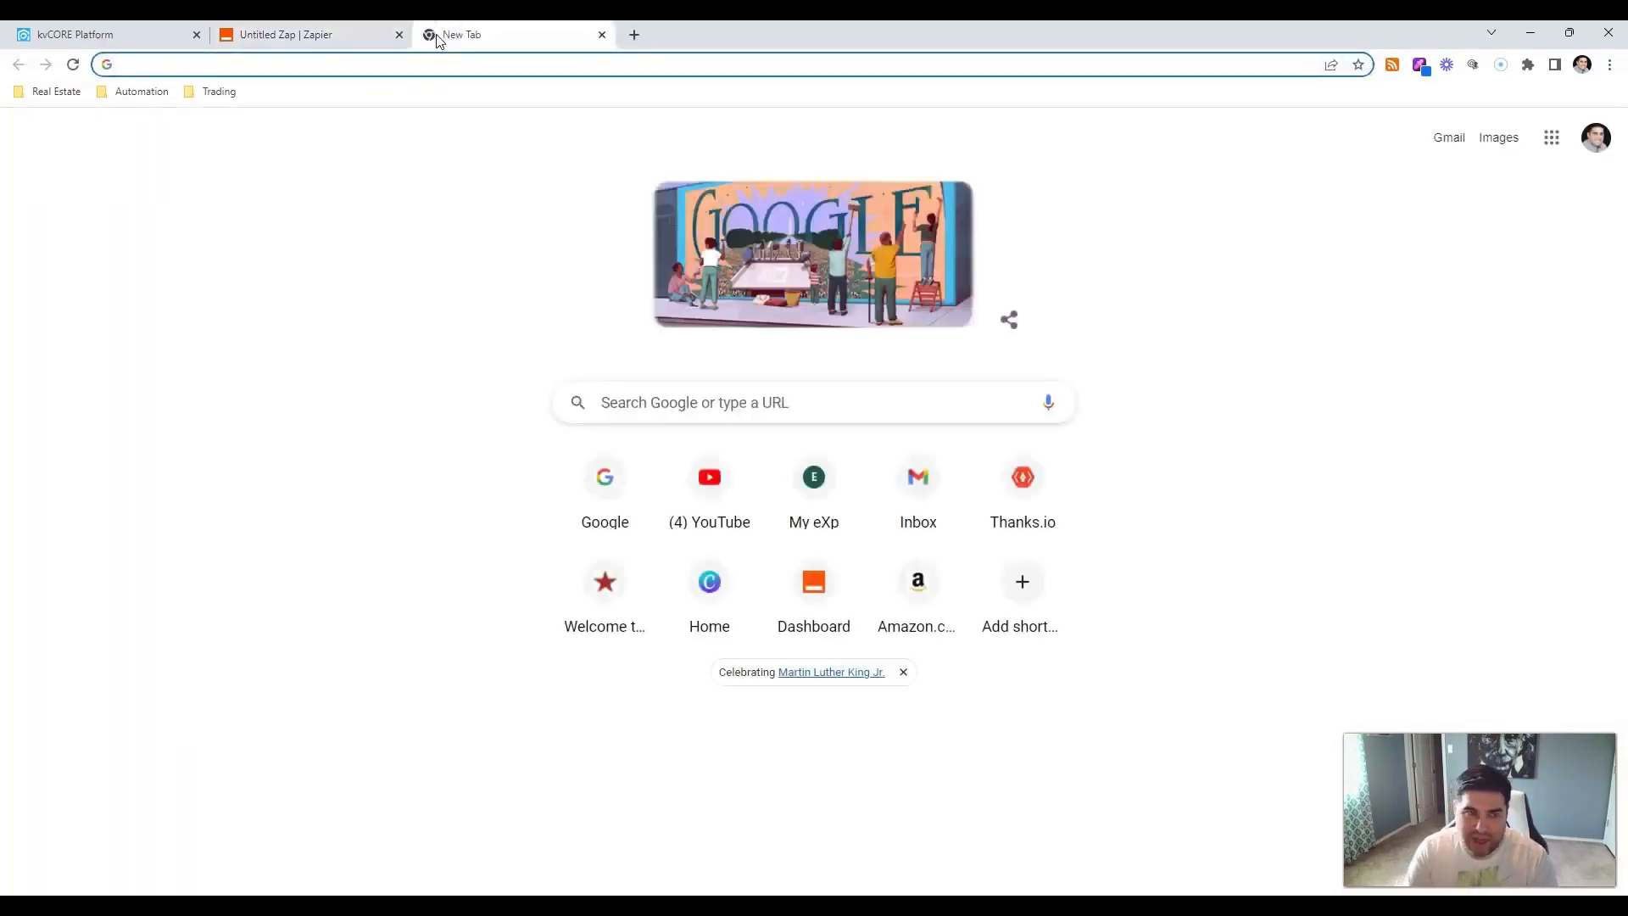
pyautogui.write('pexels.com')
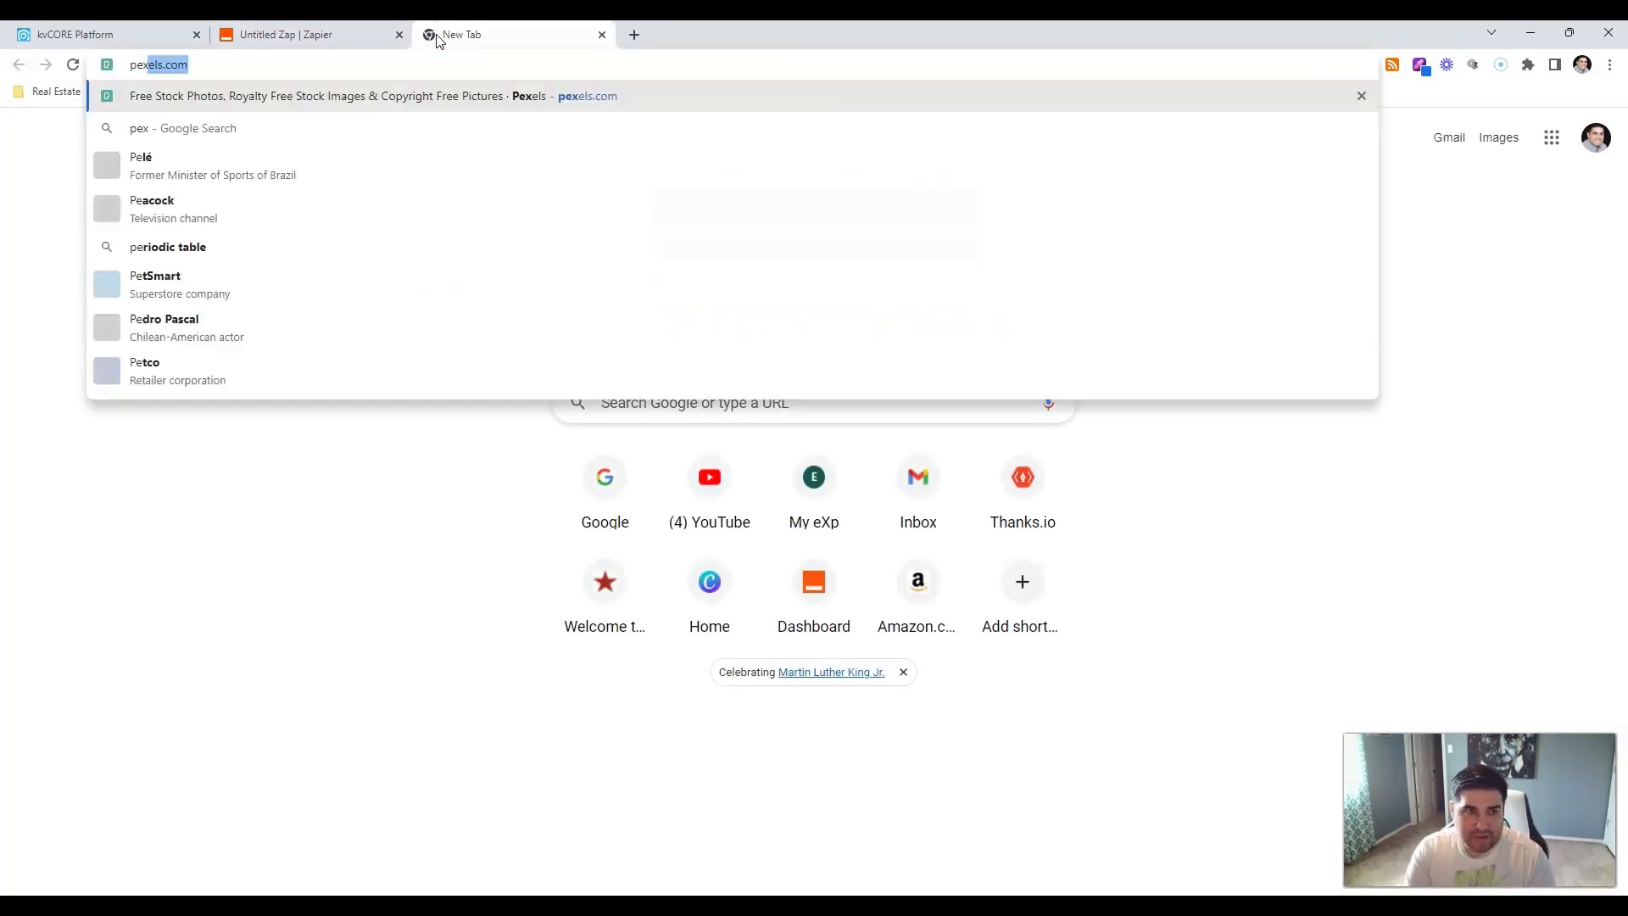
pyautogui.press('Return')
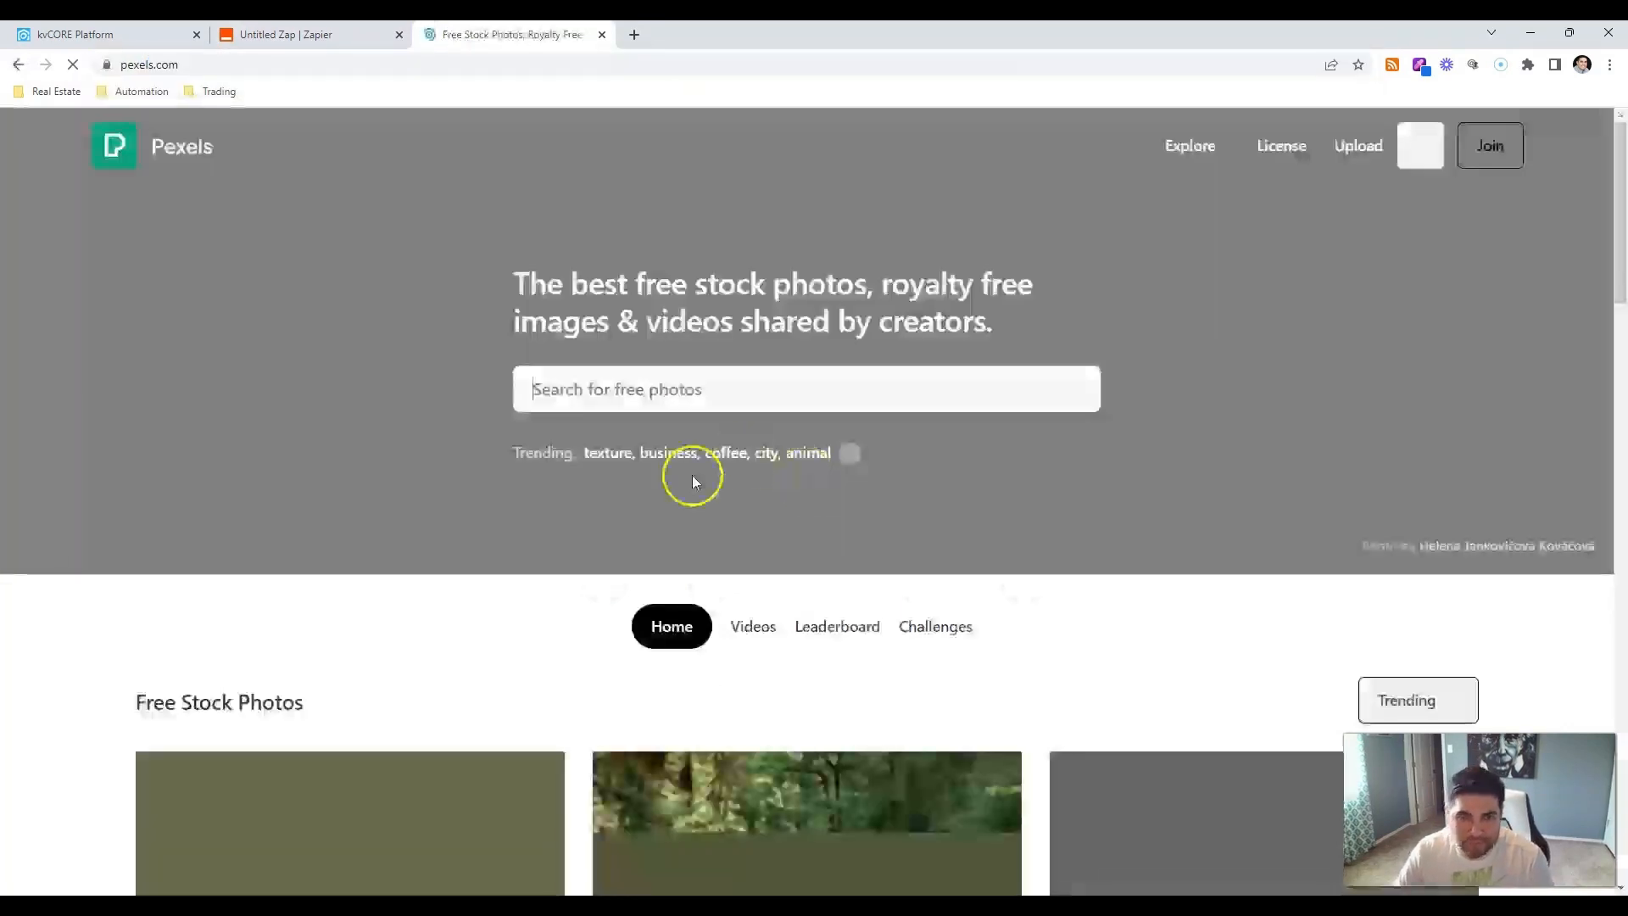
pyautogui.click(697, 396)
pyautogui.write('home')
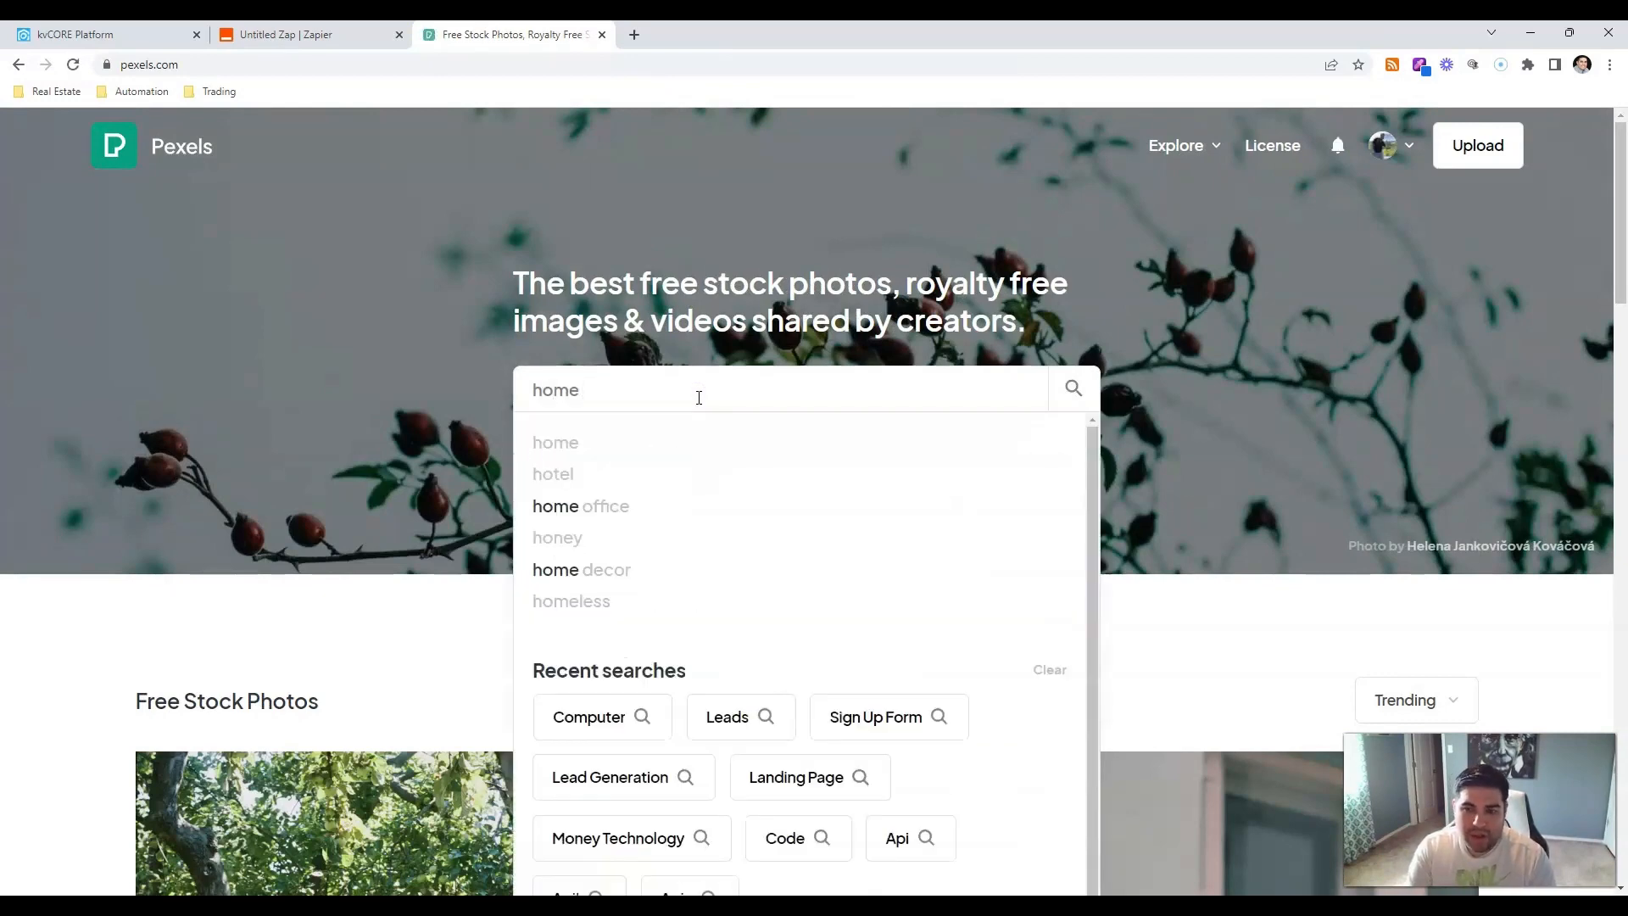
pyautogui.write(' anniversary')
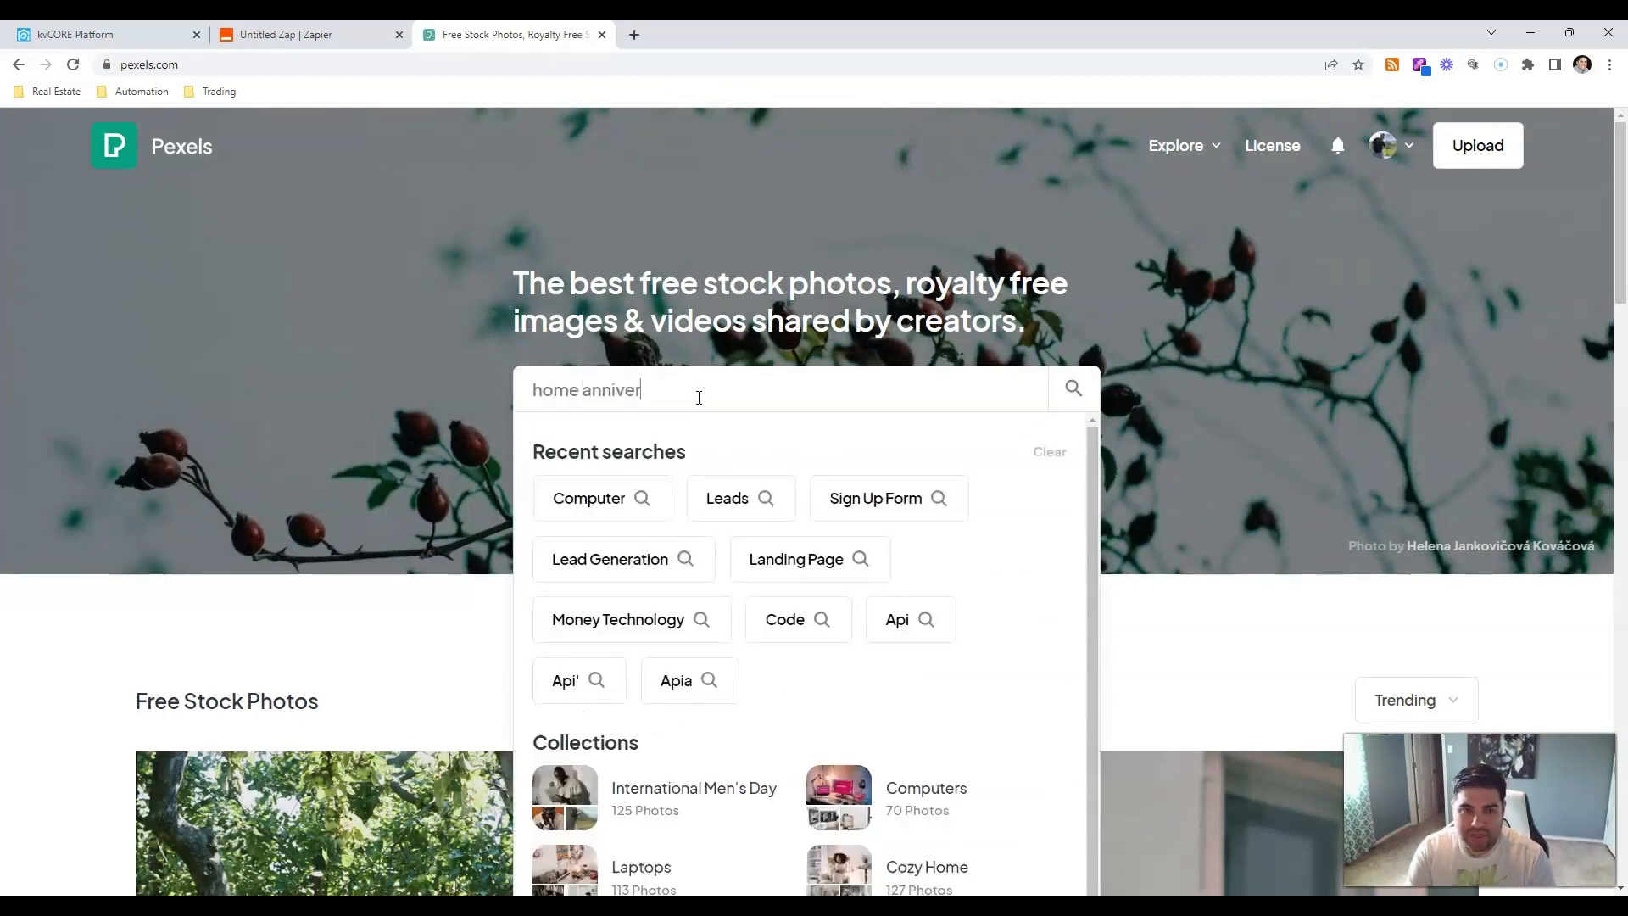
pyautogui.press('Return')
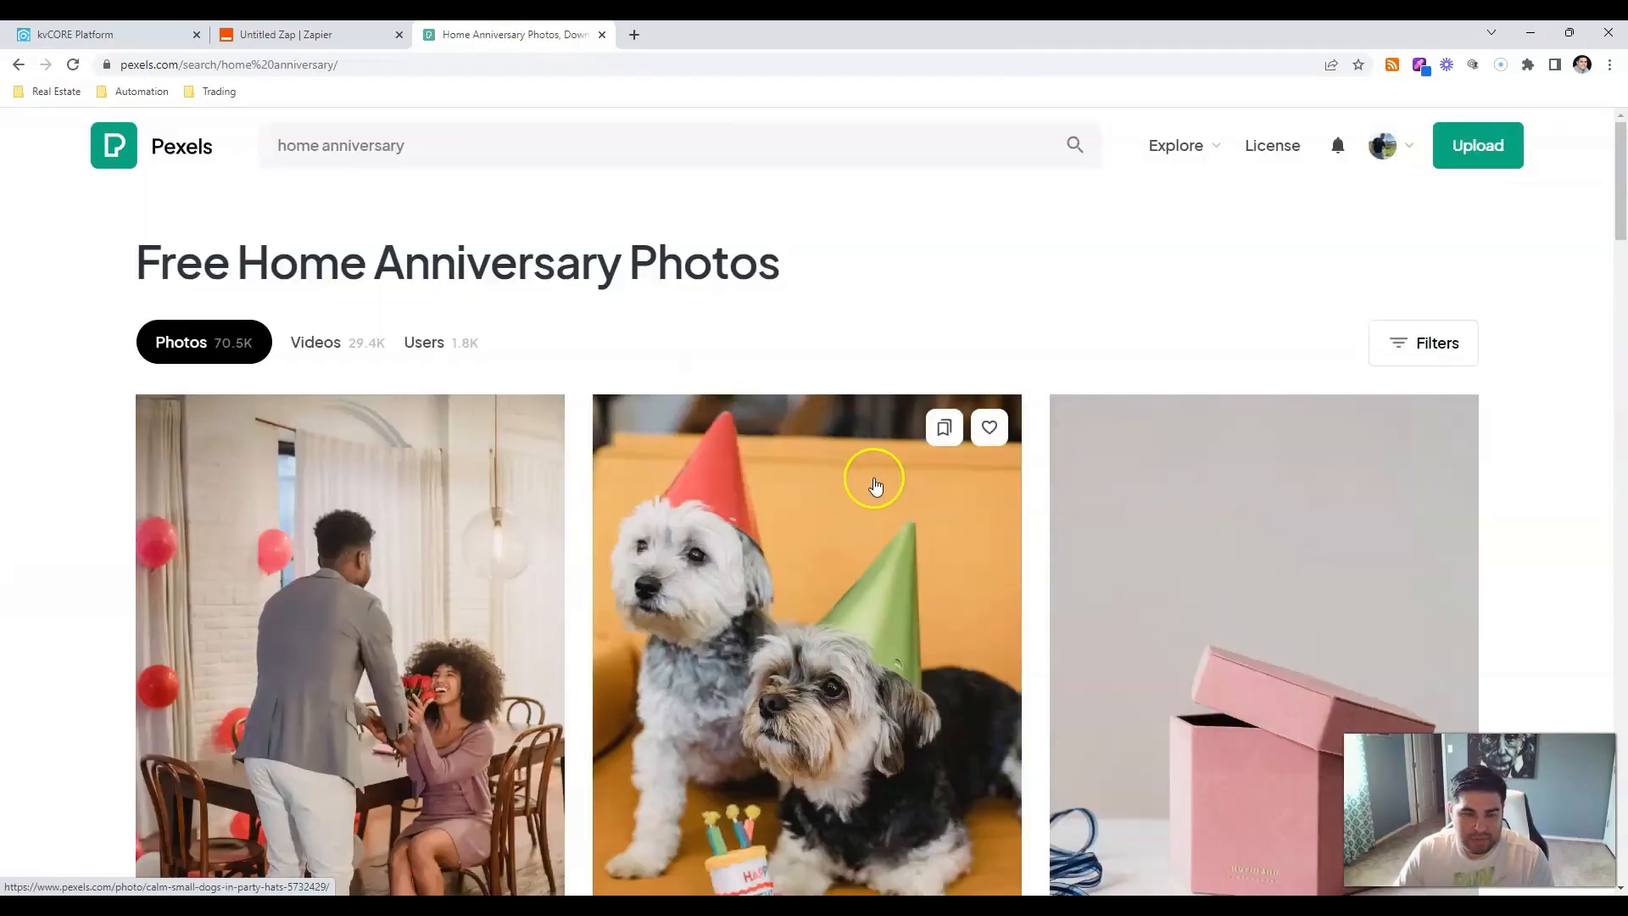
pyautogui.scroll(-10, 861, 490)
pyautogui.scroll(-15, 855, 498)
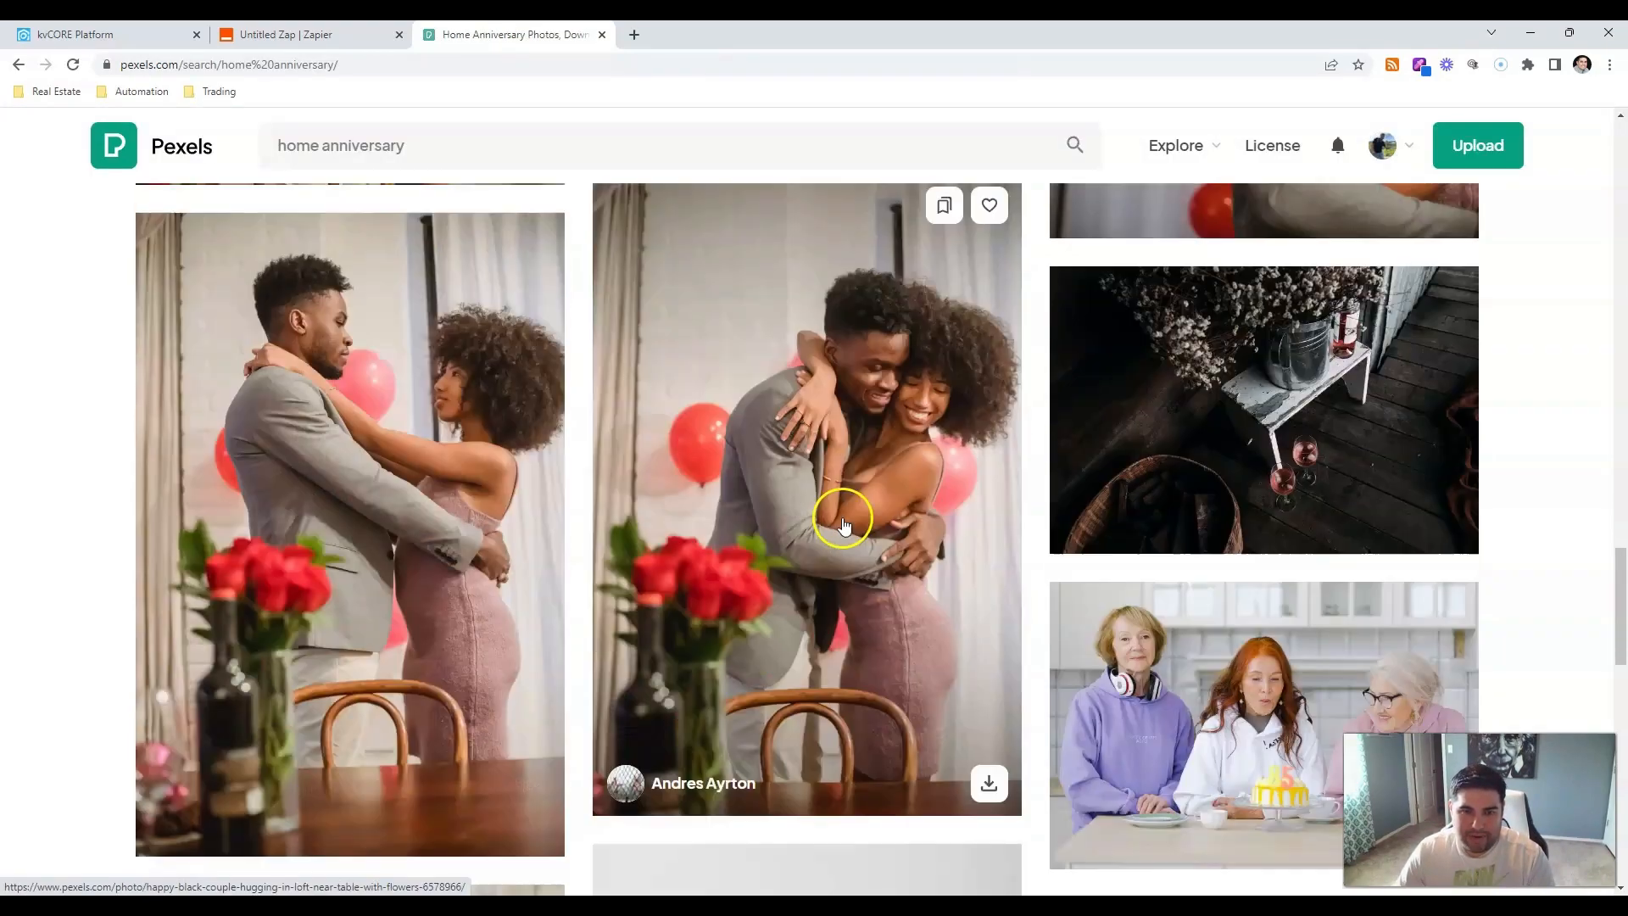
pyautogui.scroll(15, 814, 543)
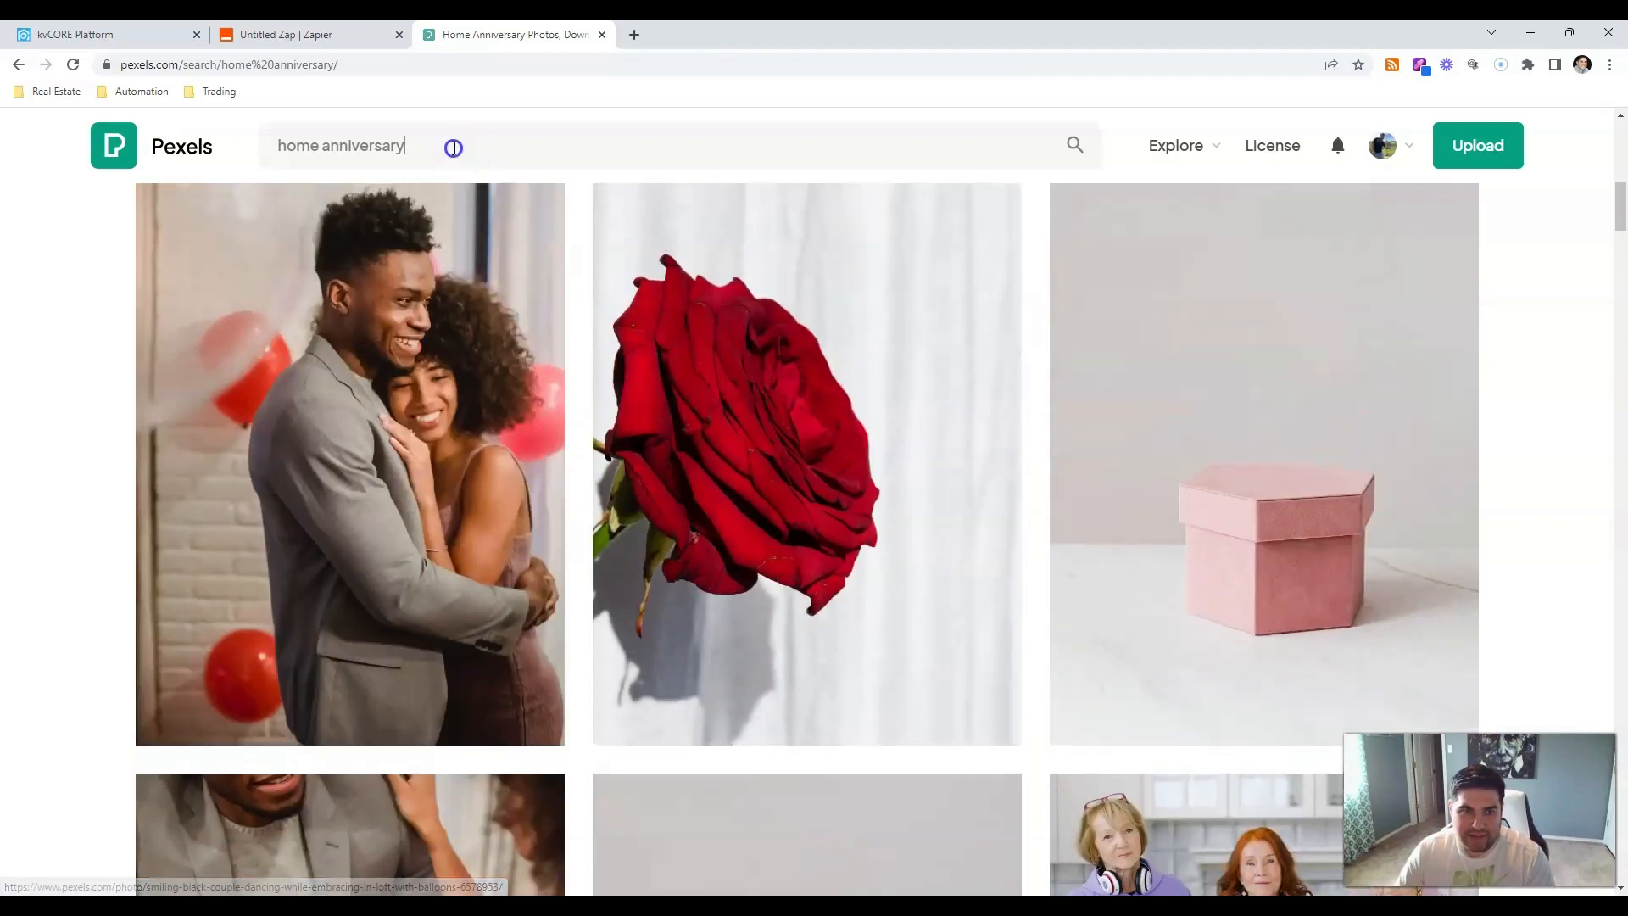
pyautogui.click(451, 146)
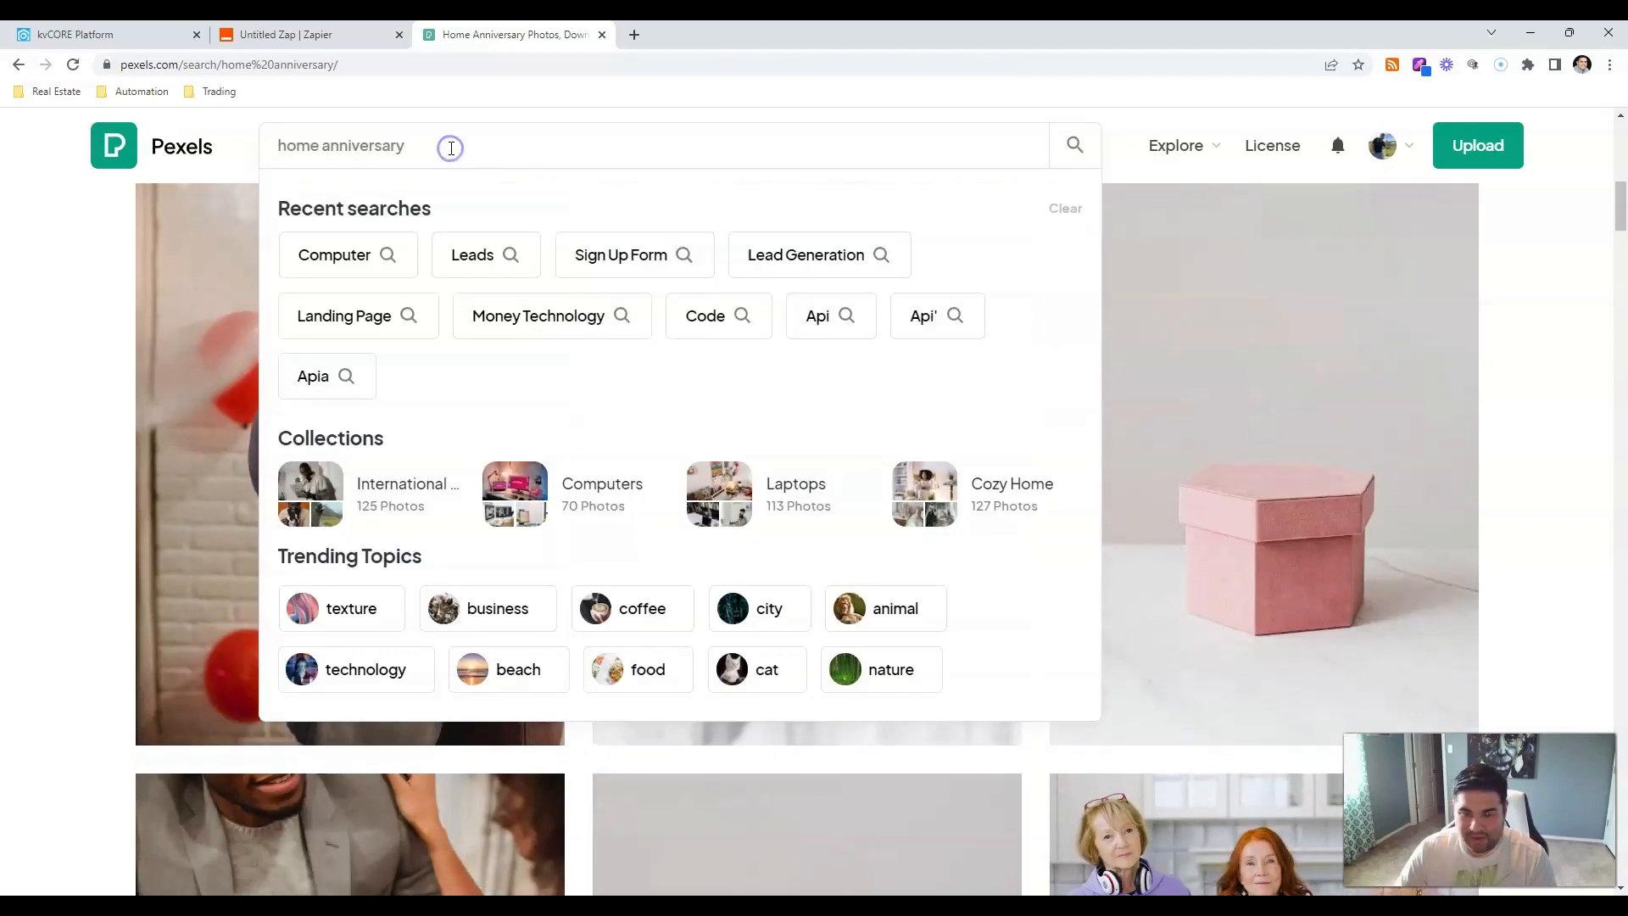
pyautogui.press('BackSpace')
pyautogui.press('BackSpace')
pyautogui.press('BackSpace')
pyautogui.press('BackSpace')
pyautogui.press('BackSpace')
pyautogui.press('BackSpace')
pyautogui.press('BackSpace')
pyautogui.press('BackSpace')
pyautogui.press('BackSpace')
pyautogui.press('BackSpace')
pyautogui.press('BackSpace')
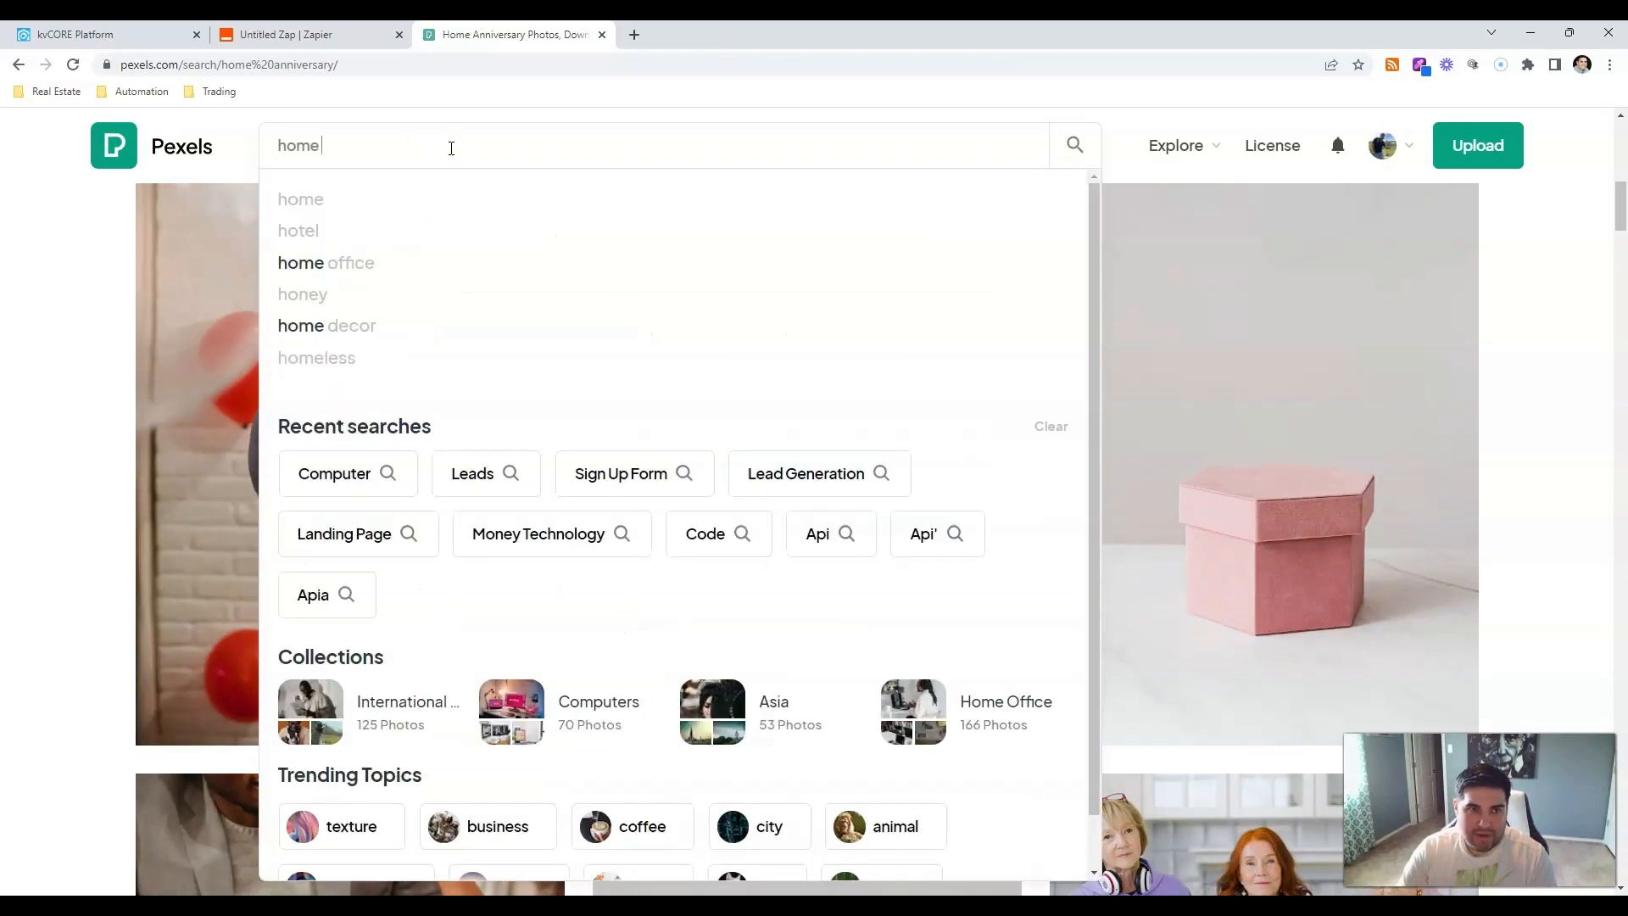
pyautogui.press('Return')
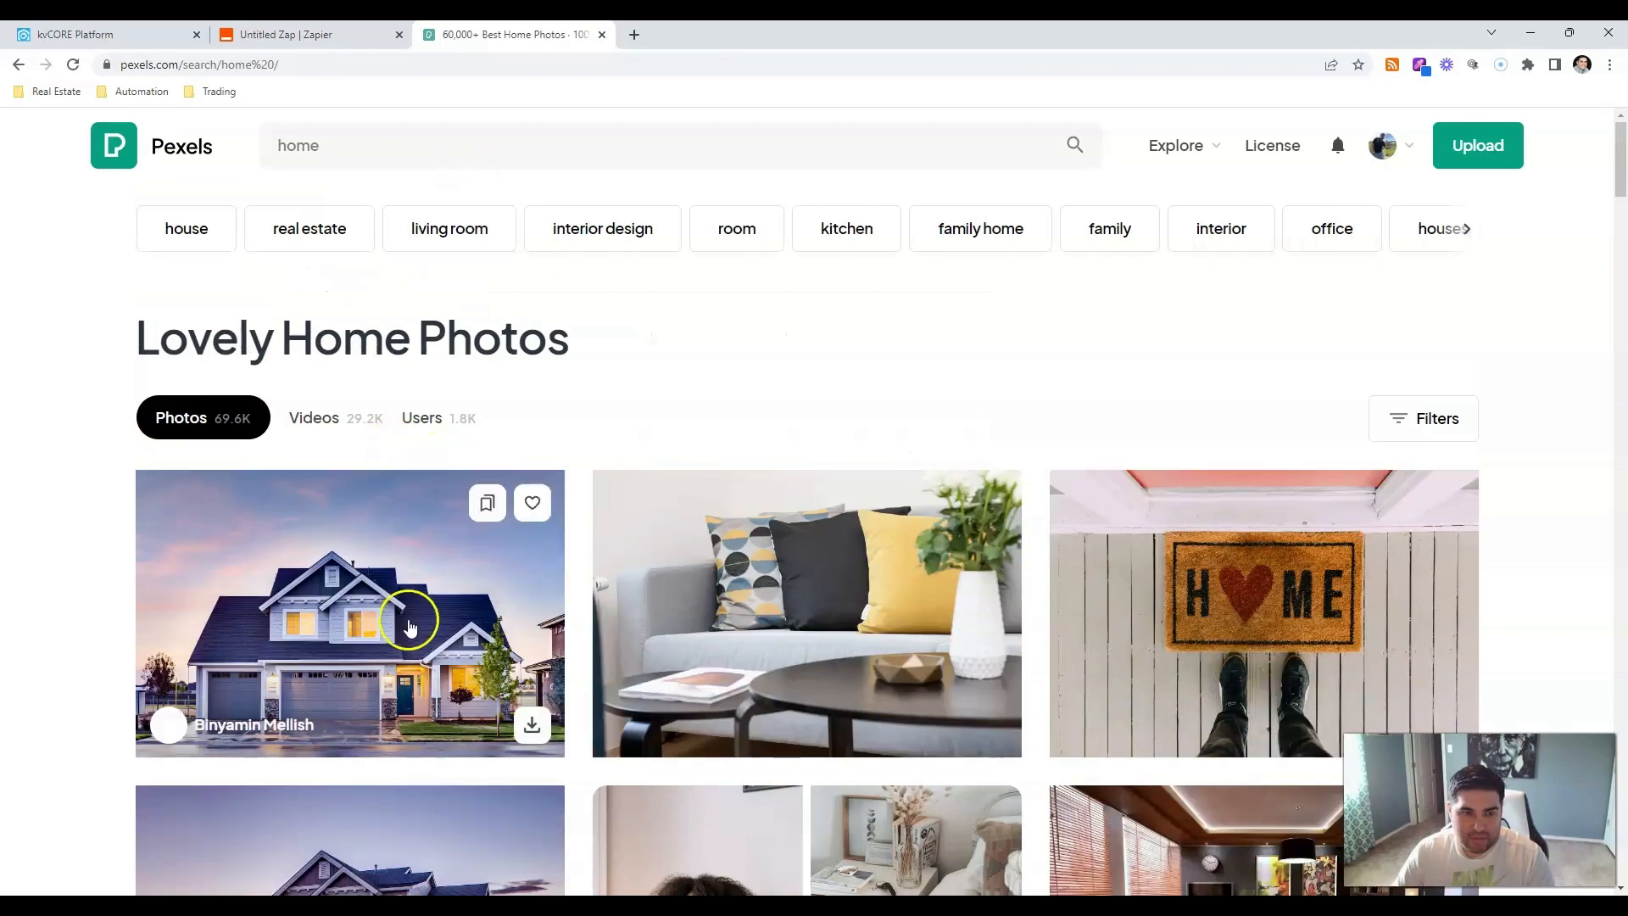
# Open the HOME doormat photo's full-size image in a new tab.
pyautogui.scroll(-2, 1362, 552)
pyautogui.scroll(-1, 1362, 553)
pyautogui.click(1357, 343)
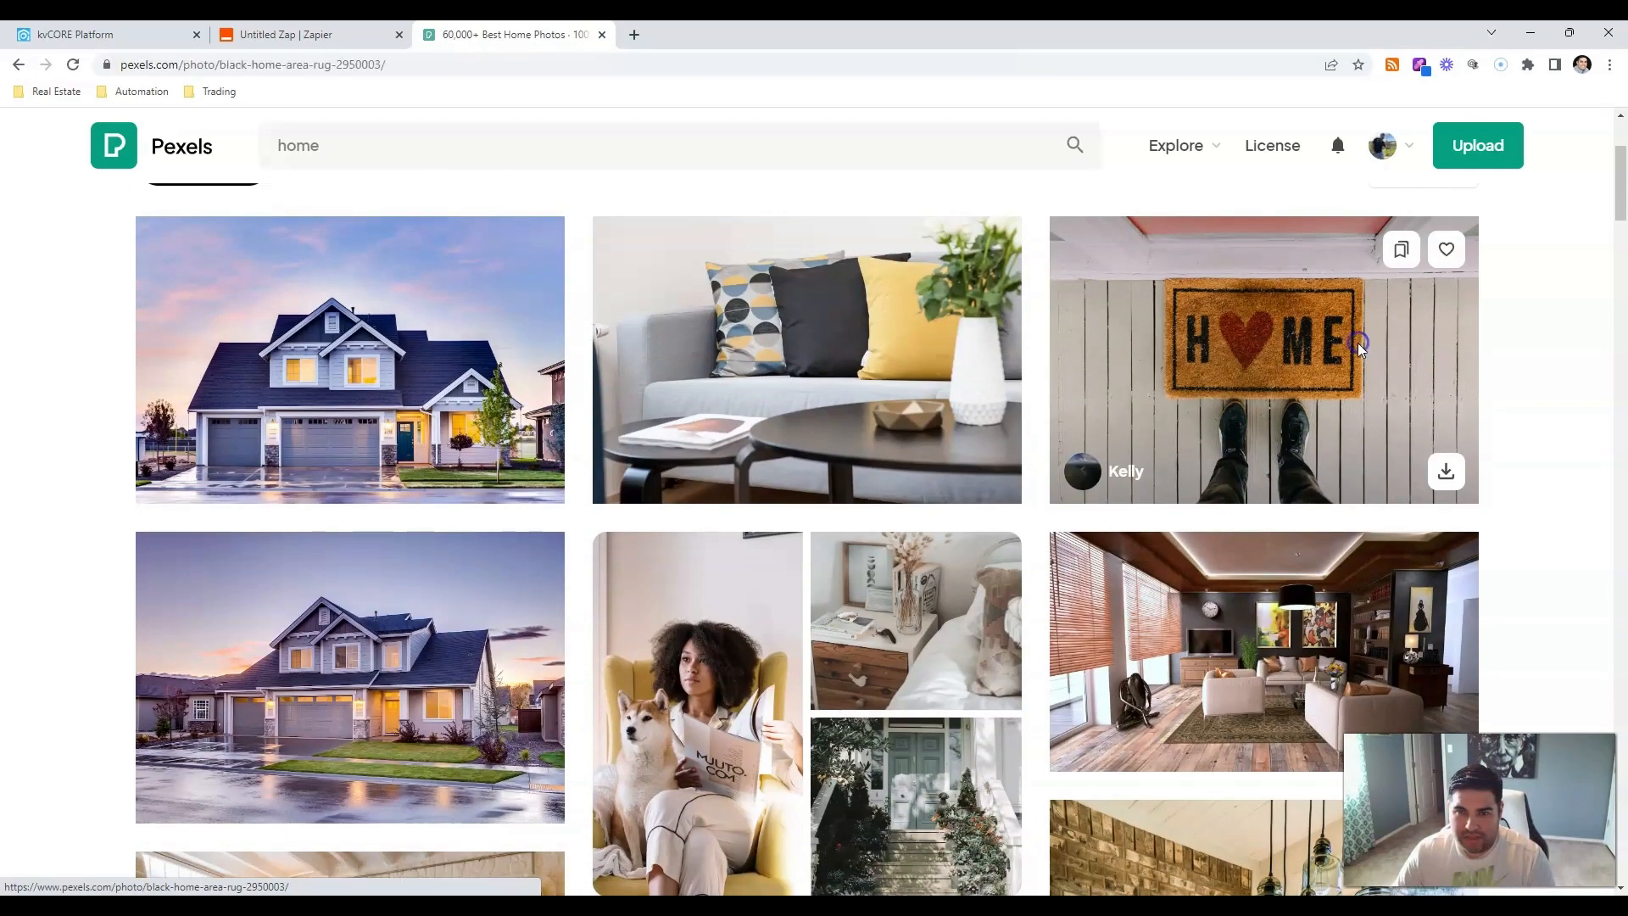
pyautogui.rightClick(959, 490)
pyautogui.click(1020, 499)
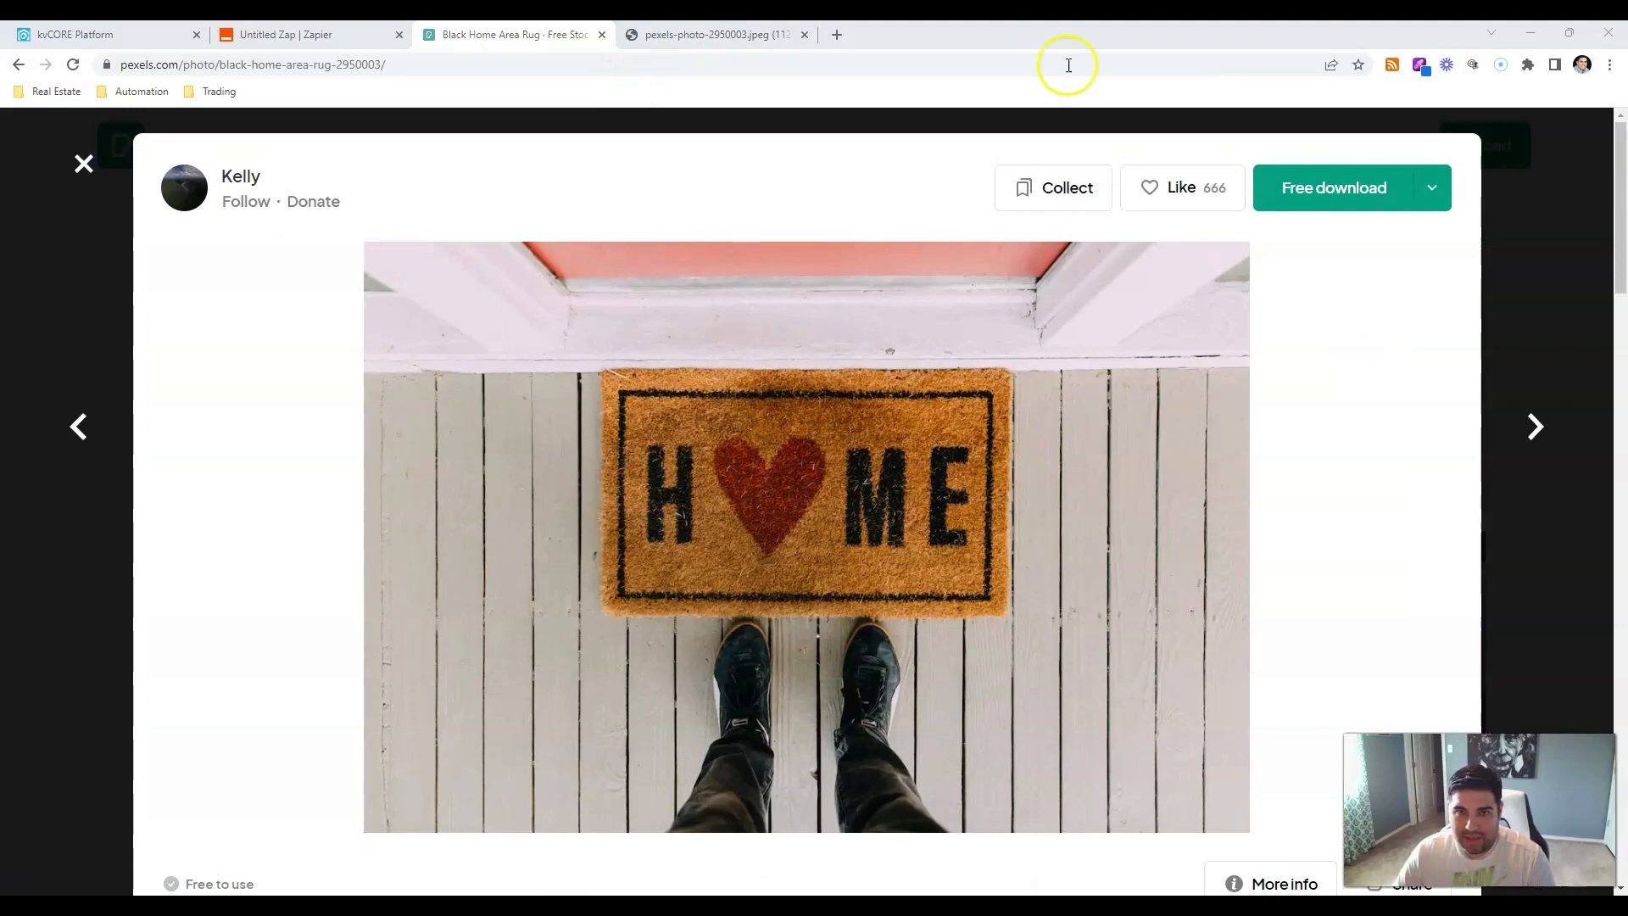
# Copy the doormat image's web address from its image tab.
pyautogui.click(772, 38)
pyautogui.click(678, 65)
pyautogui.rightClick(679, 65)
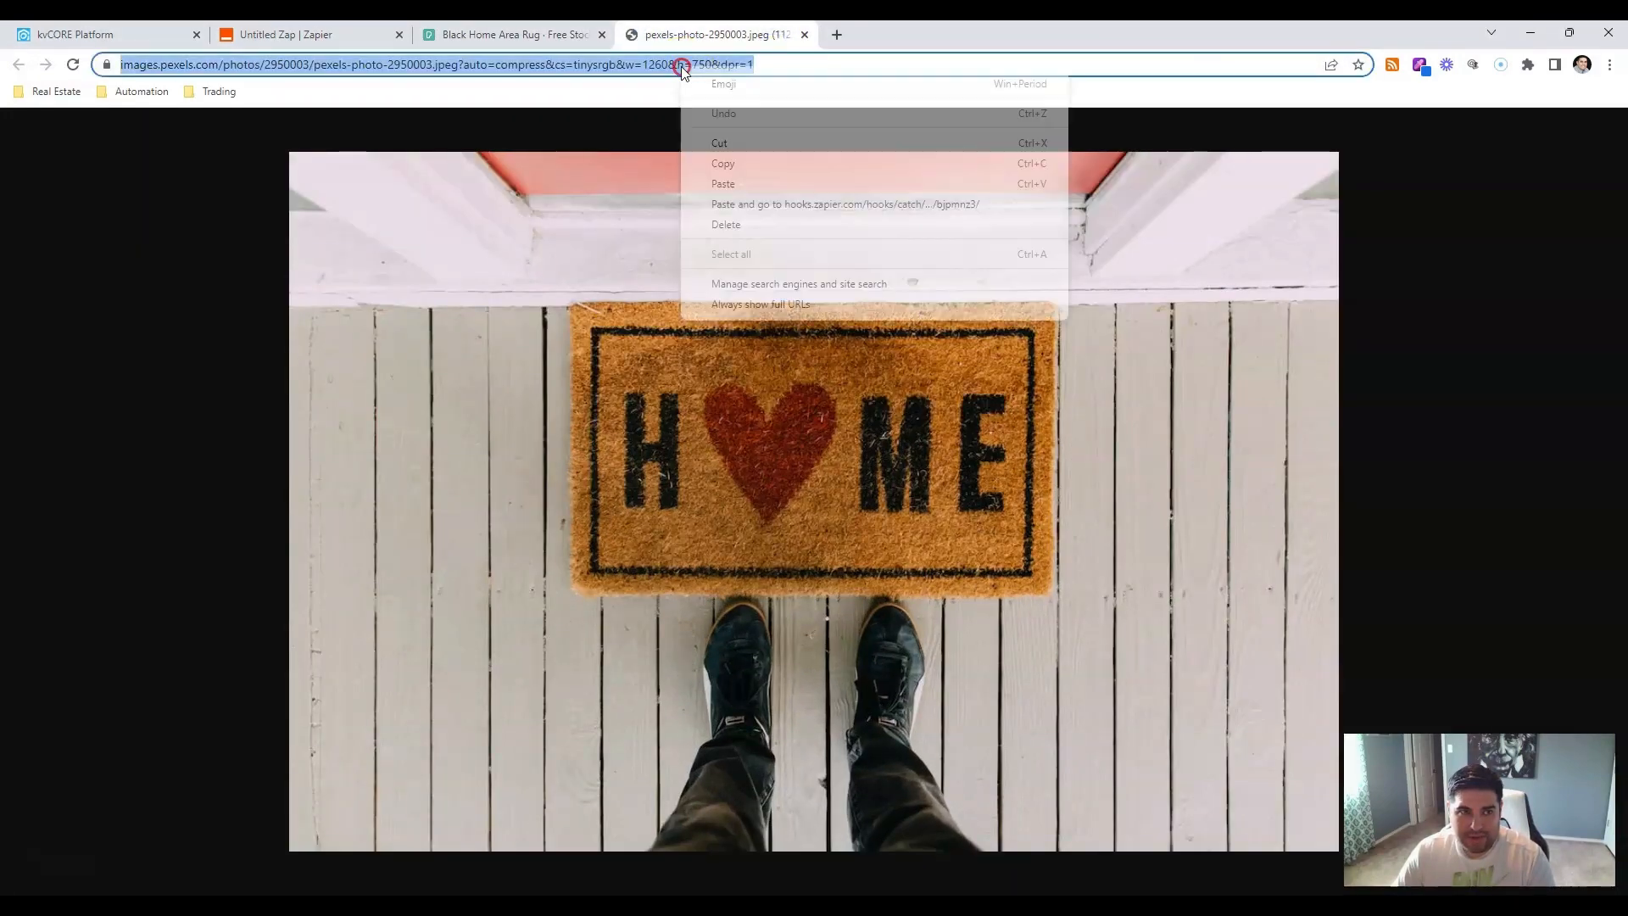
pyautogui.click(746, 185)
pyautogui.click(271, 35)
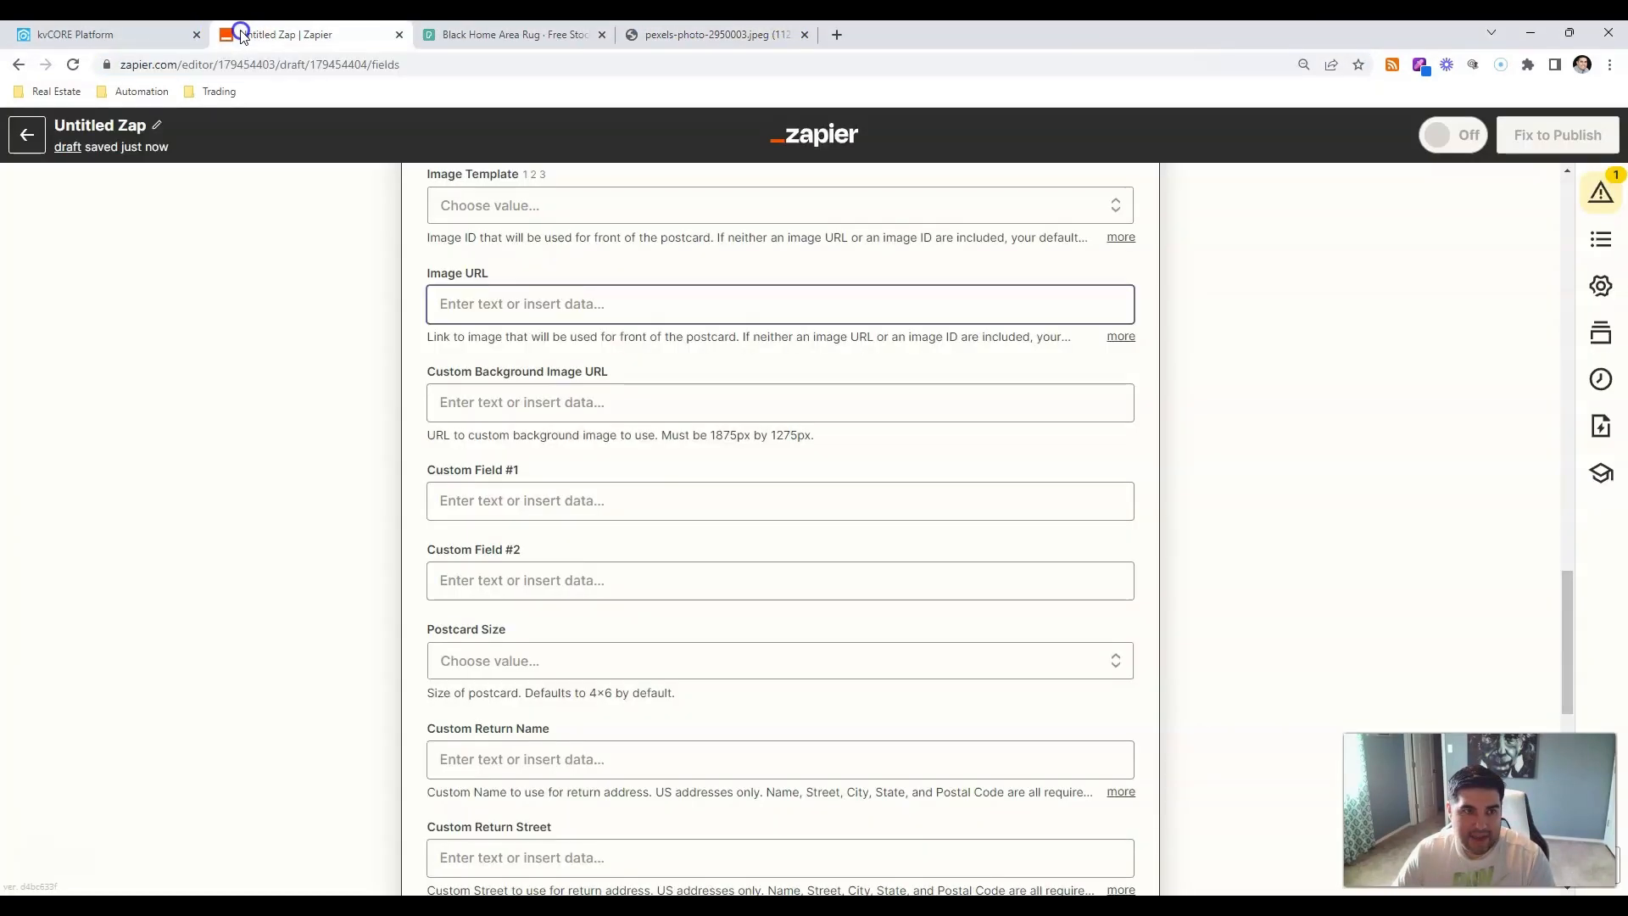
# Paste the Pexels doormat image address into the postcard's Image URL field.
pyautogui.click(331, 546)
pyautogui.click(483, 308)
pyautogui.hotkey('ctrl', 'v')
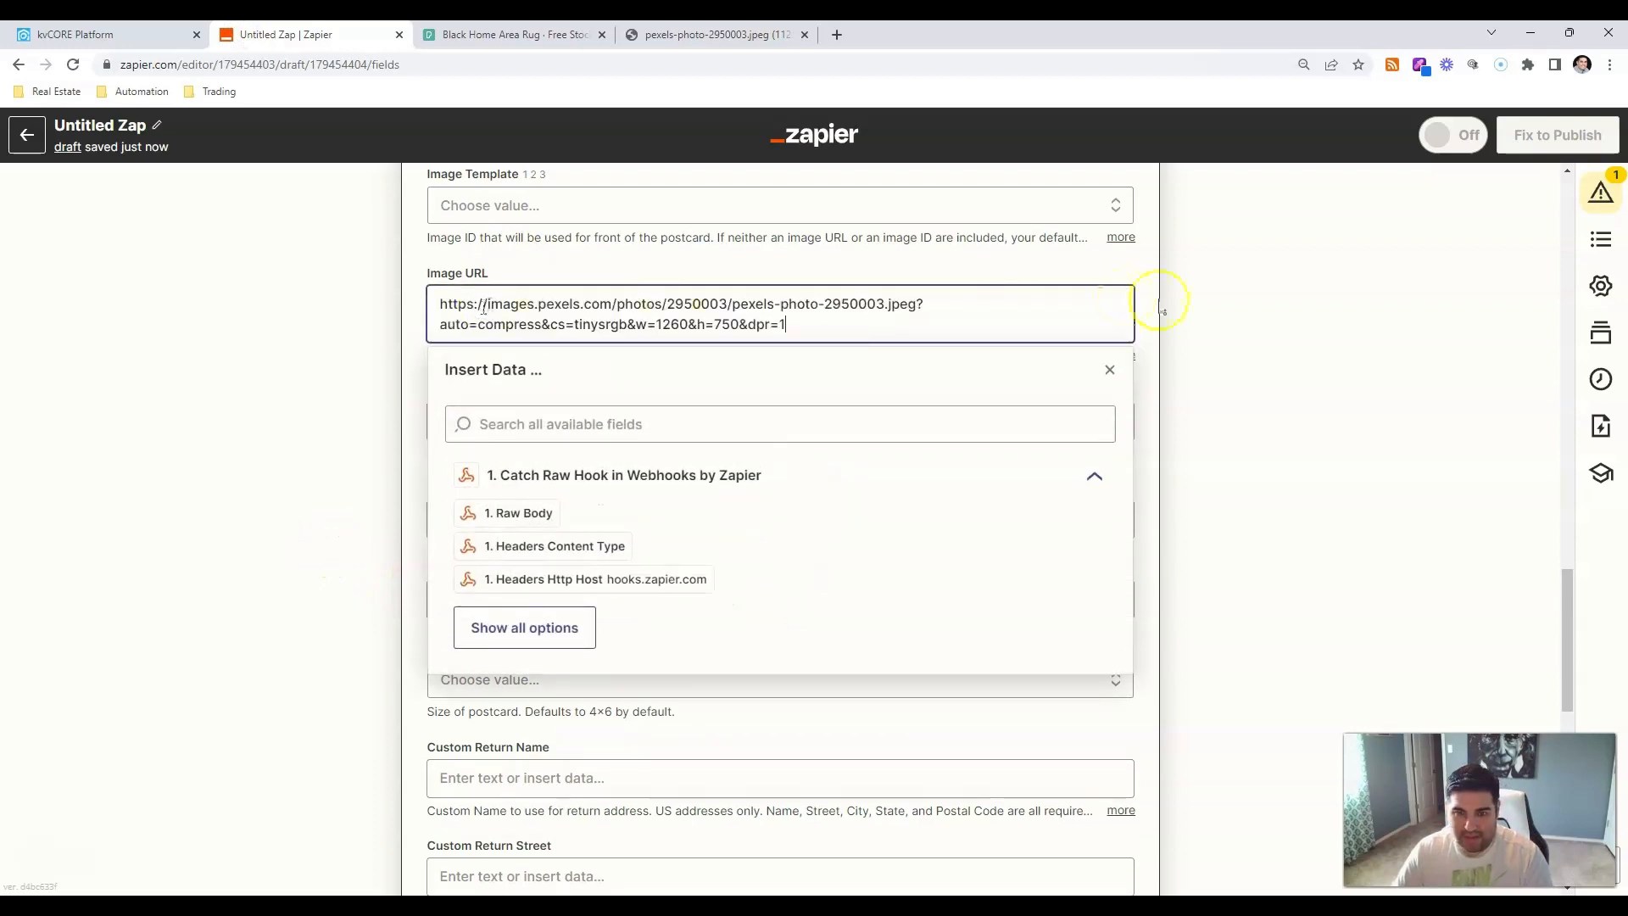
pyautogui.click(1241, 305)
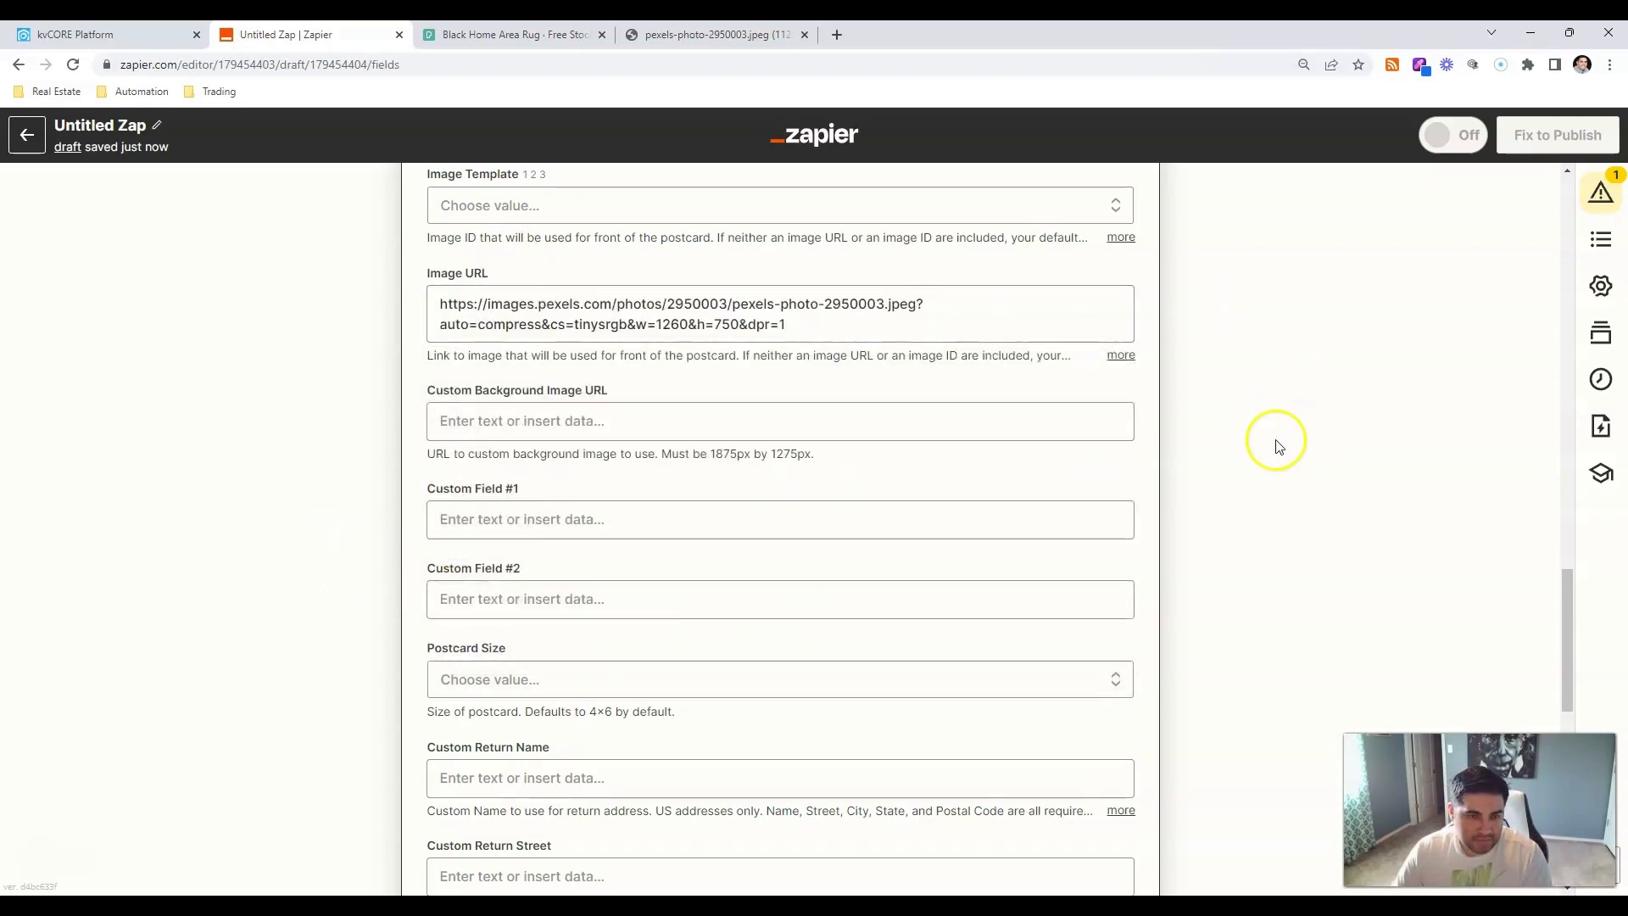
pyautogui.scroll(-9, 537, 471)
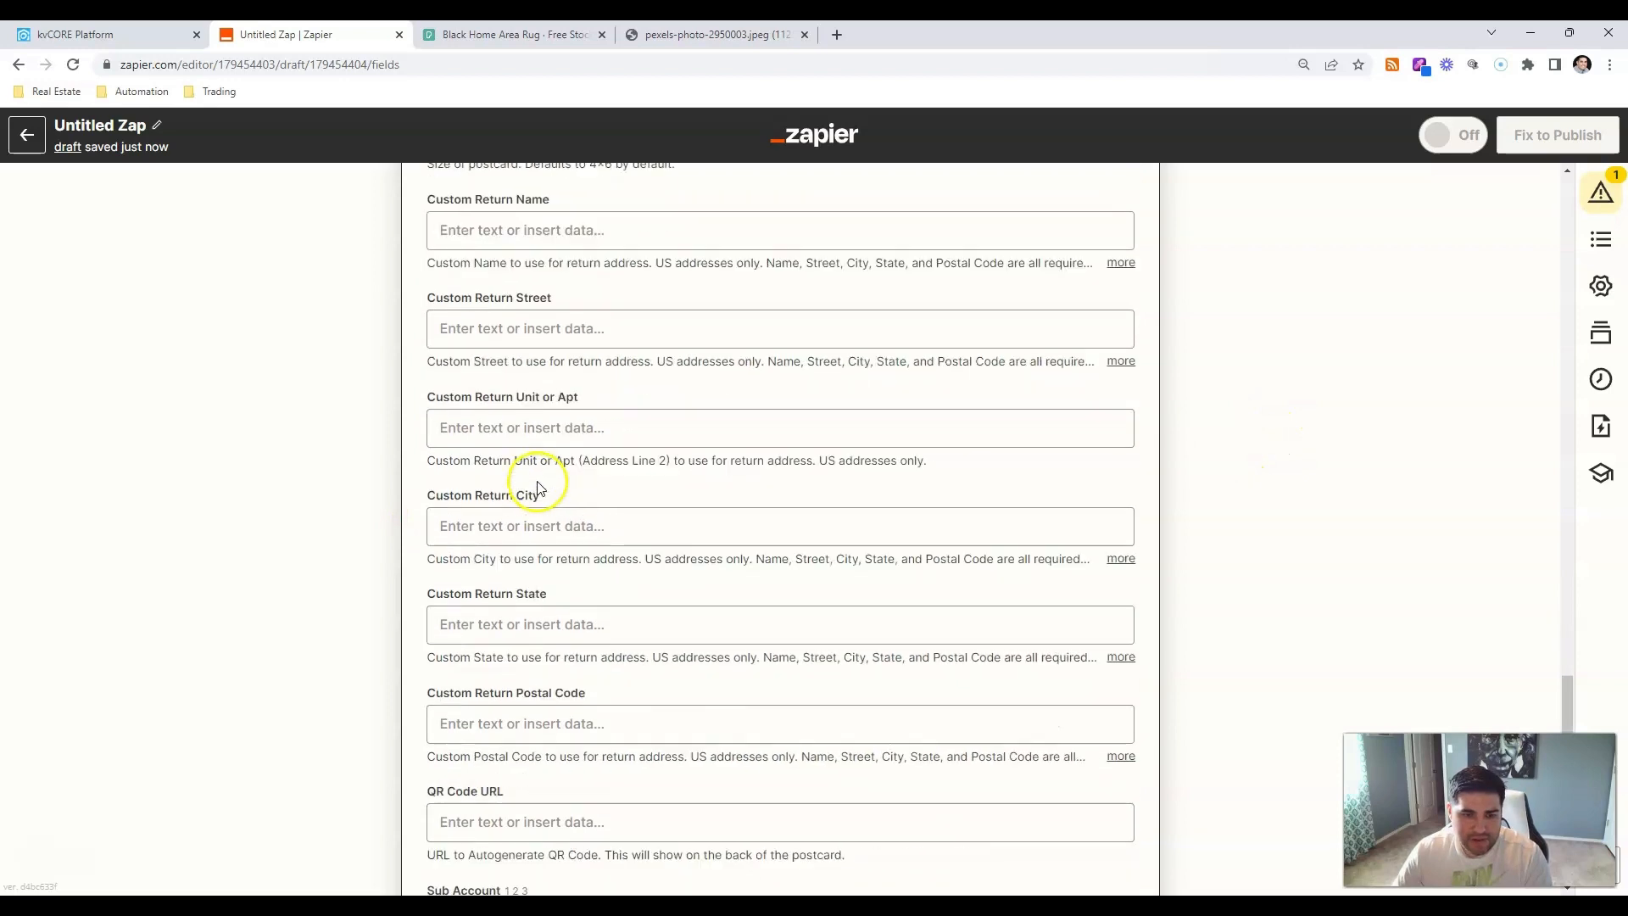
pyautogui.scroll(-2, 538, 494)
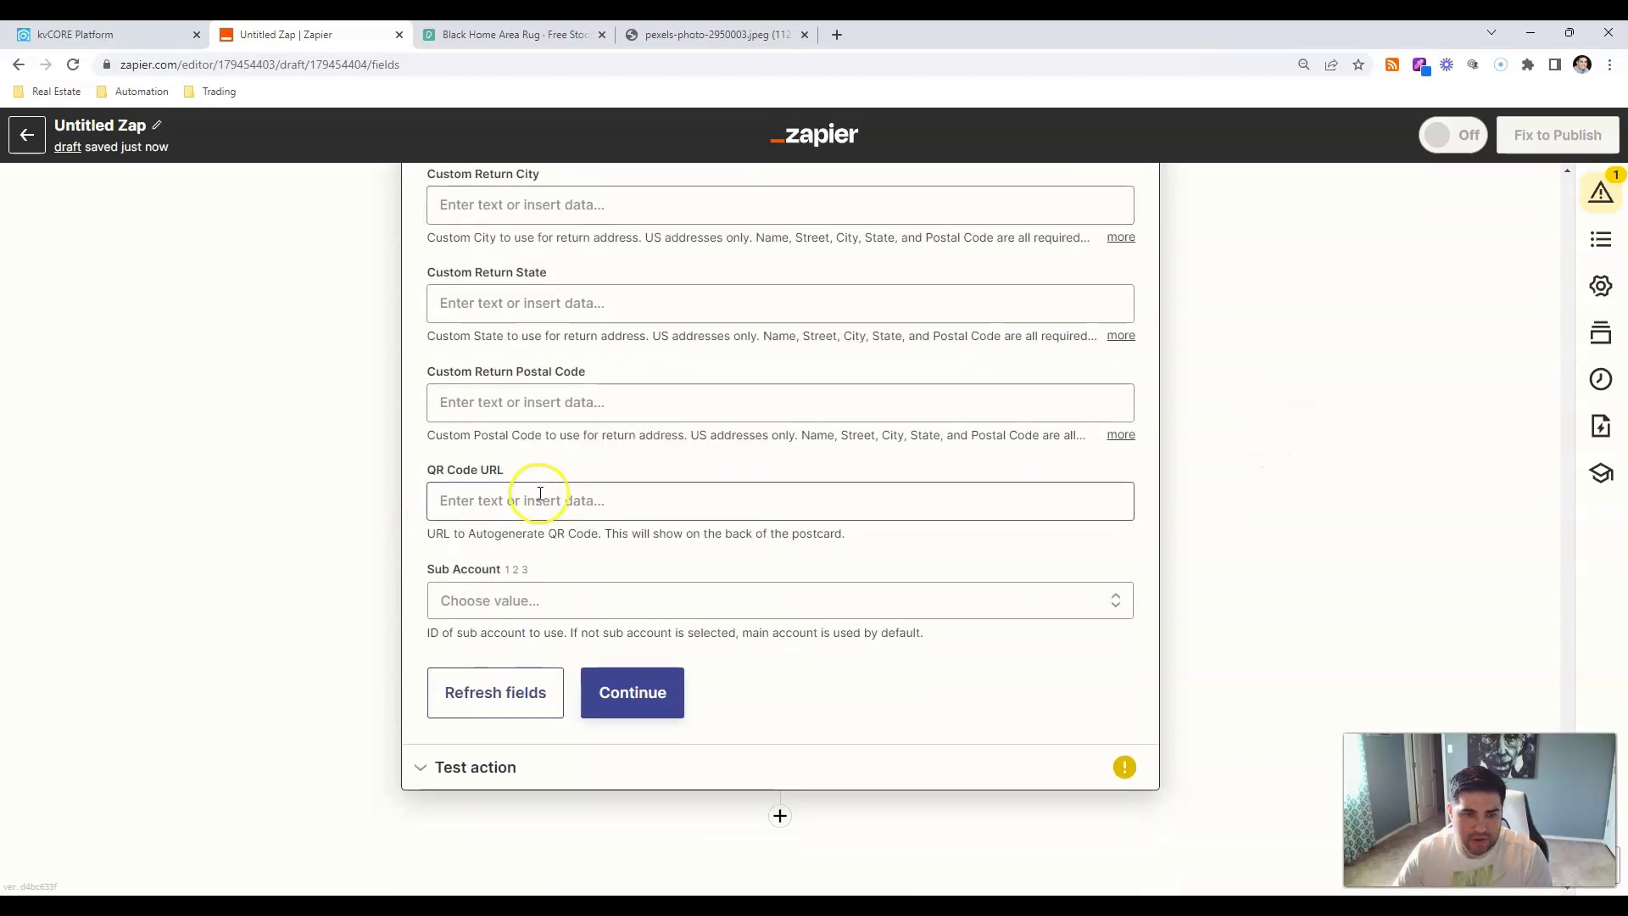
# Finish the postcard action and test it, sending a postcard to thanks.io with status reviewing, cost $0.
pyautogui.click(647, 704)
pyautogui.click(616, 725)
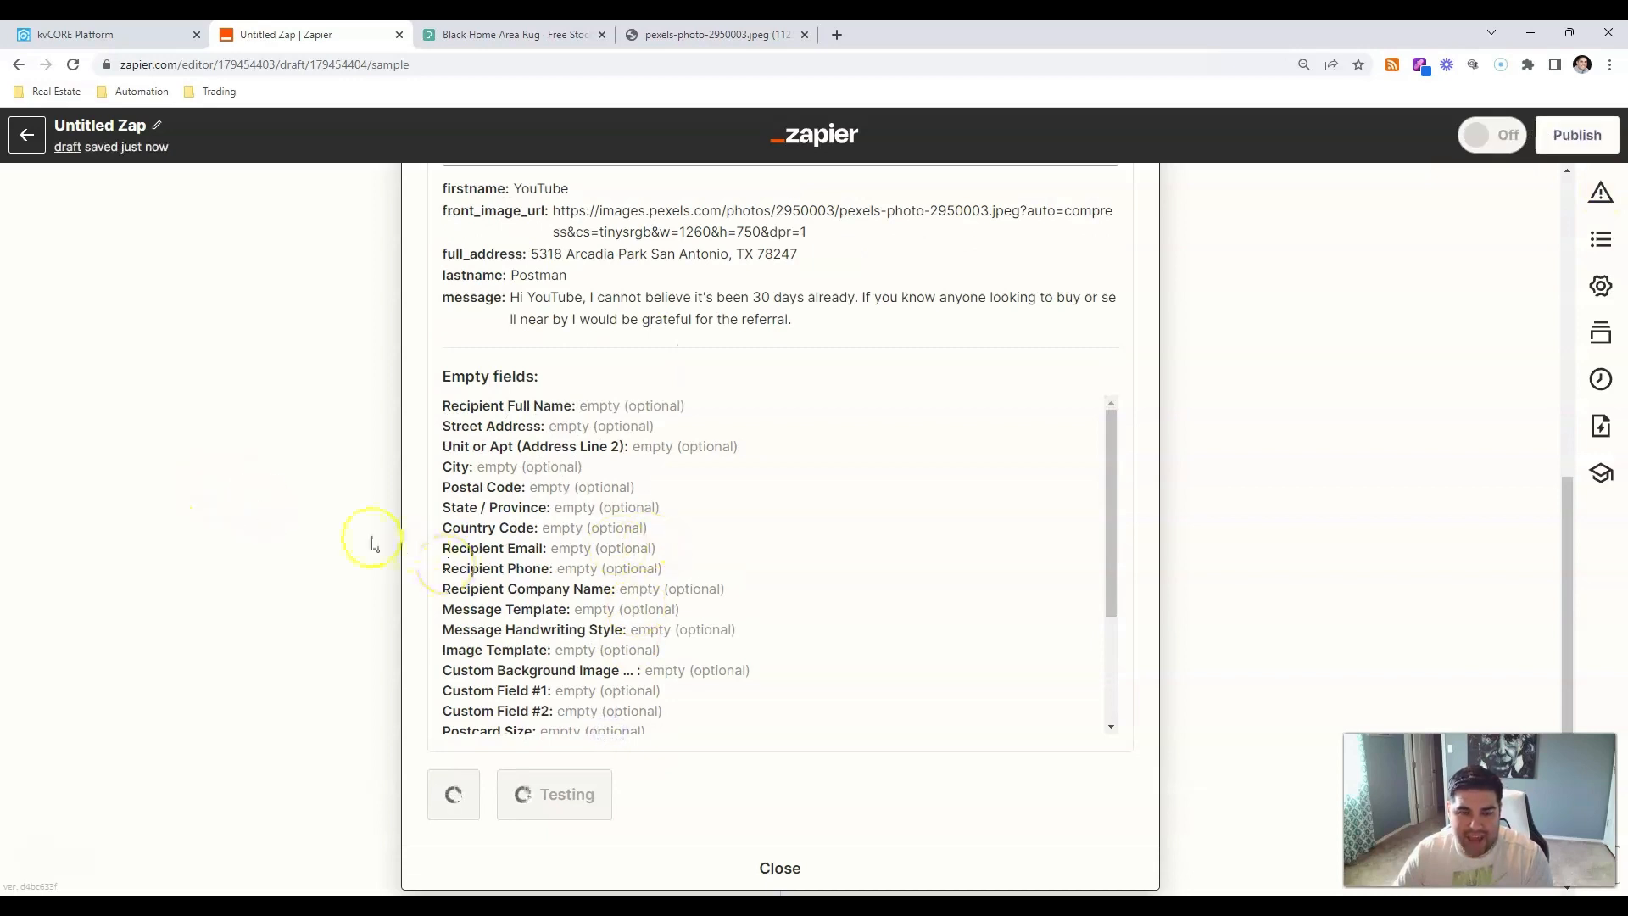
pyautogui.scroll(-1, 373, 543)
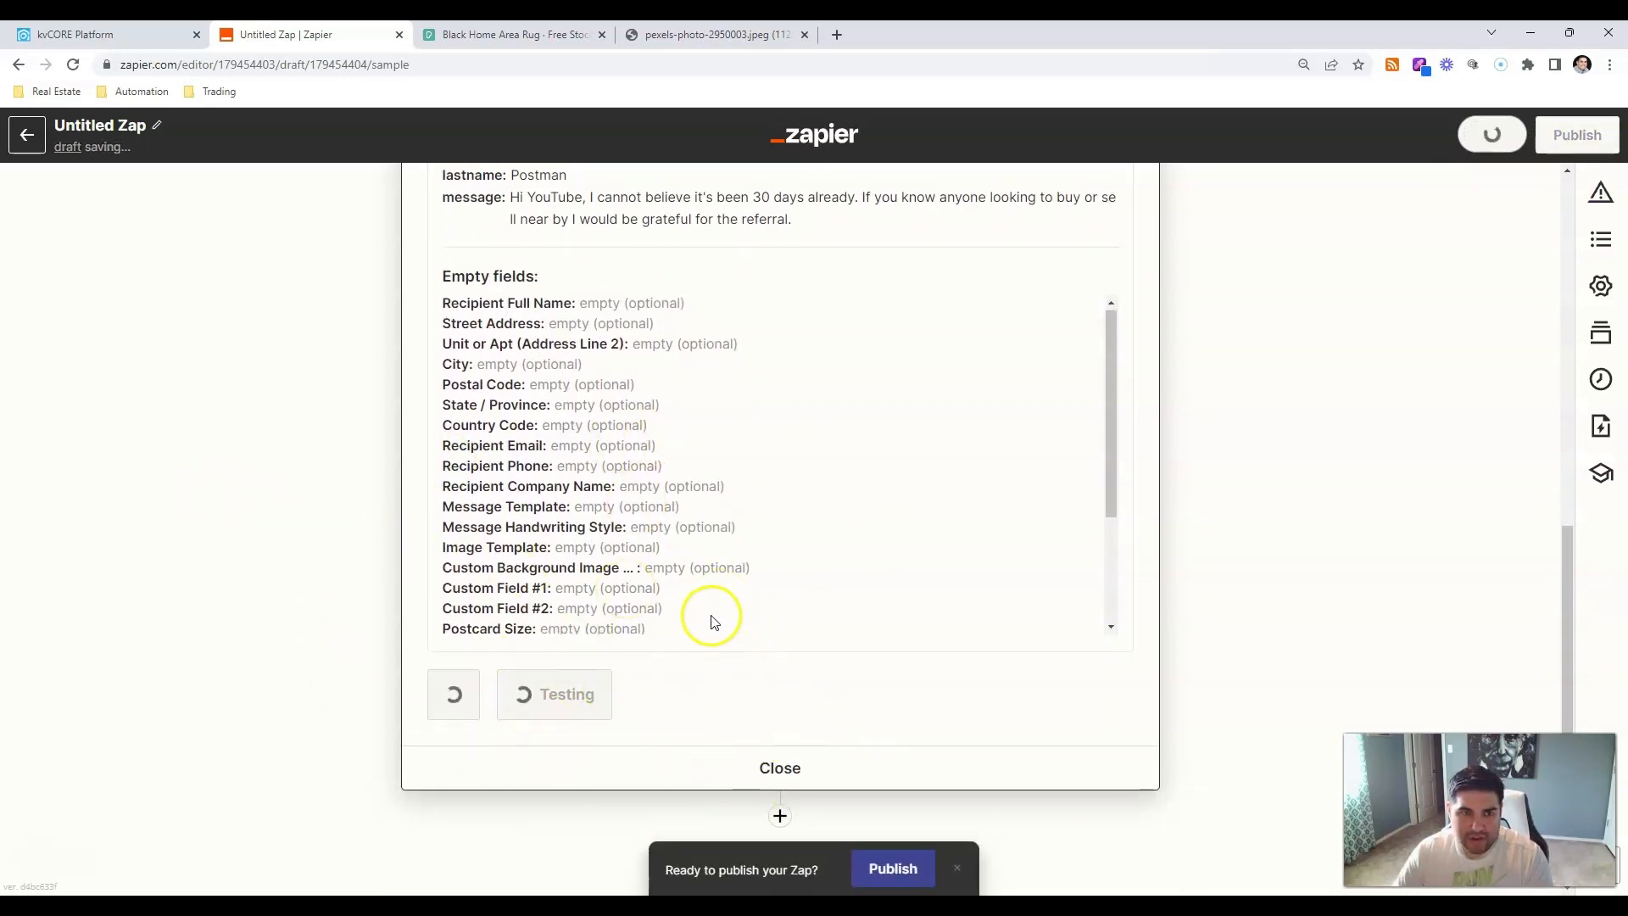
pyautogui.scroll(-4, 714, 606)
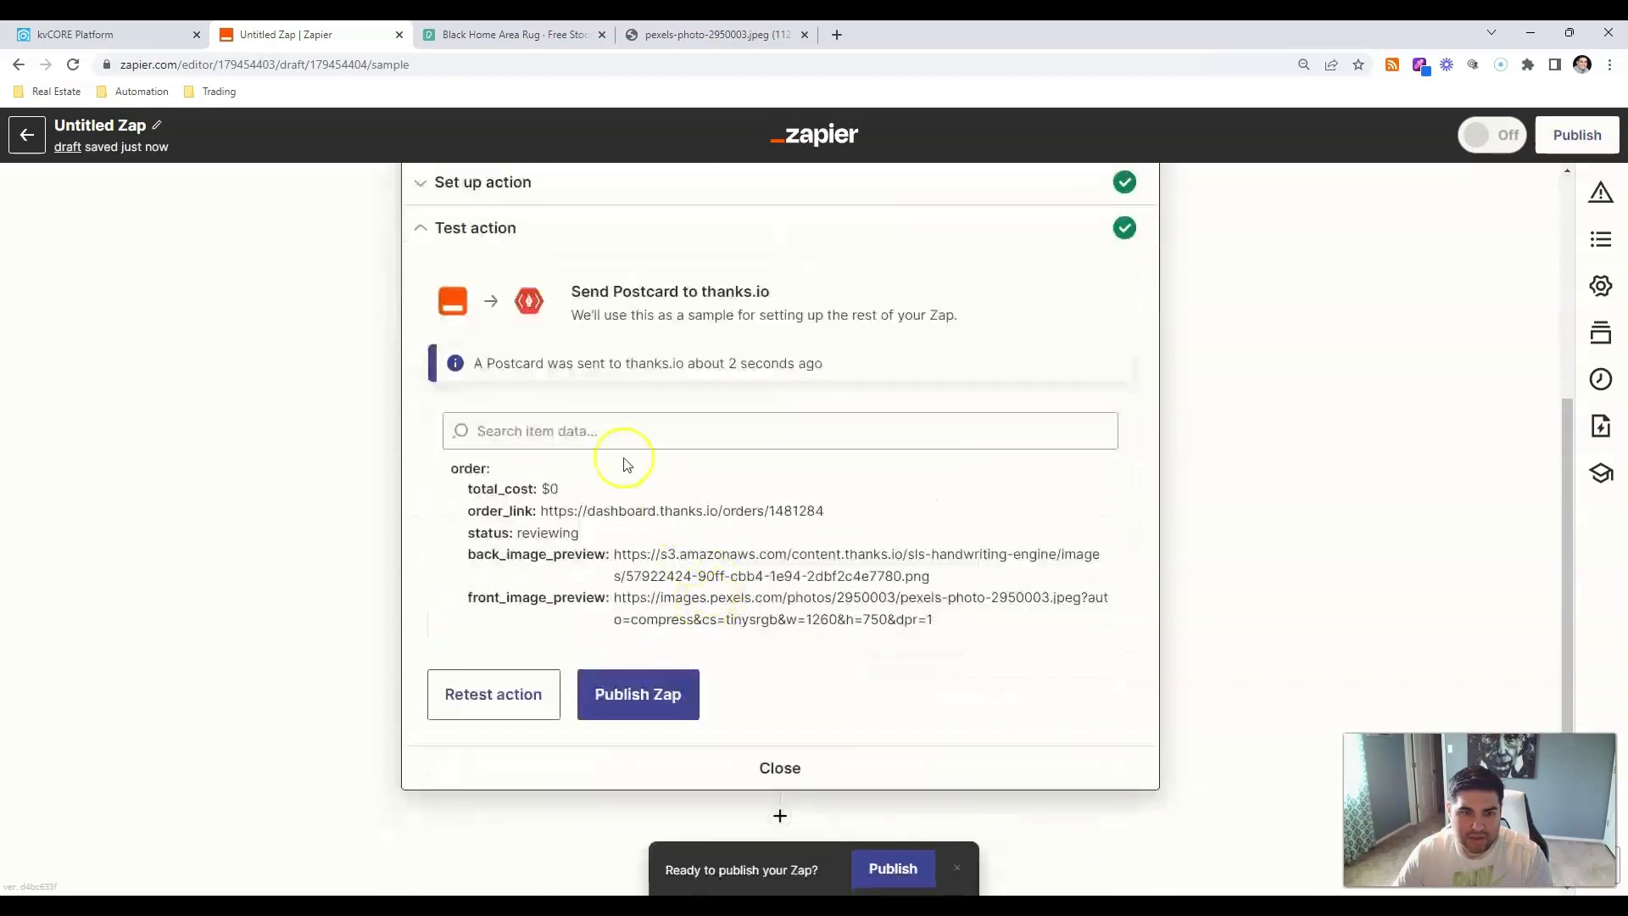
# Go to the thanks.io site in a new tab and log in to the dashboard.
pyautogui.click(836, 36)
pyautogui.write('thna')
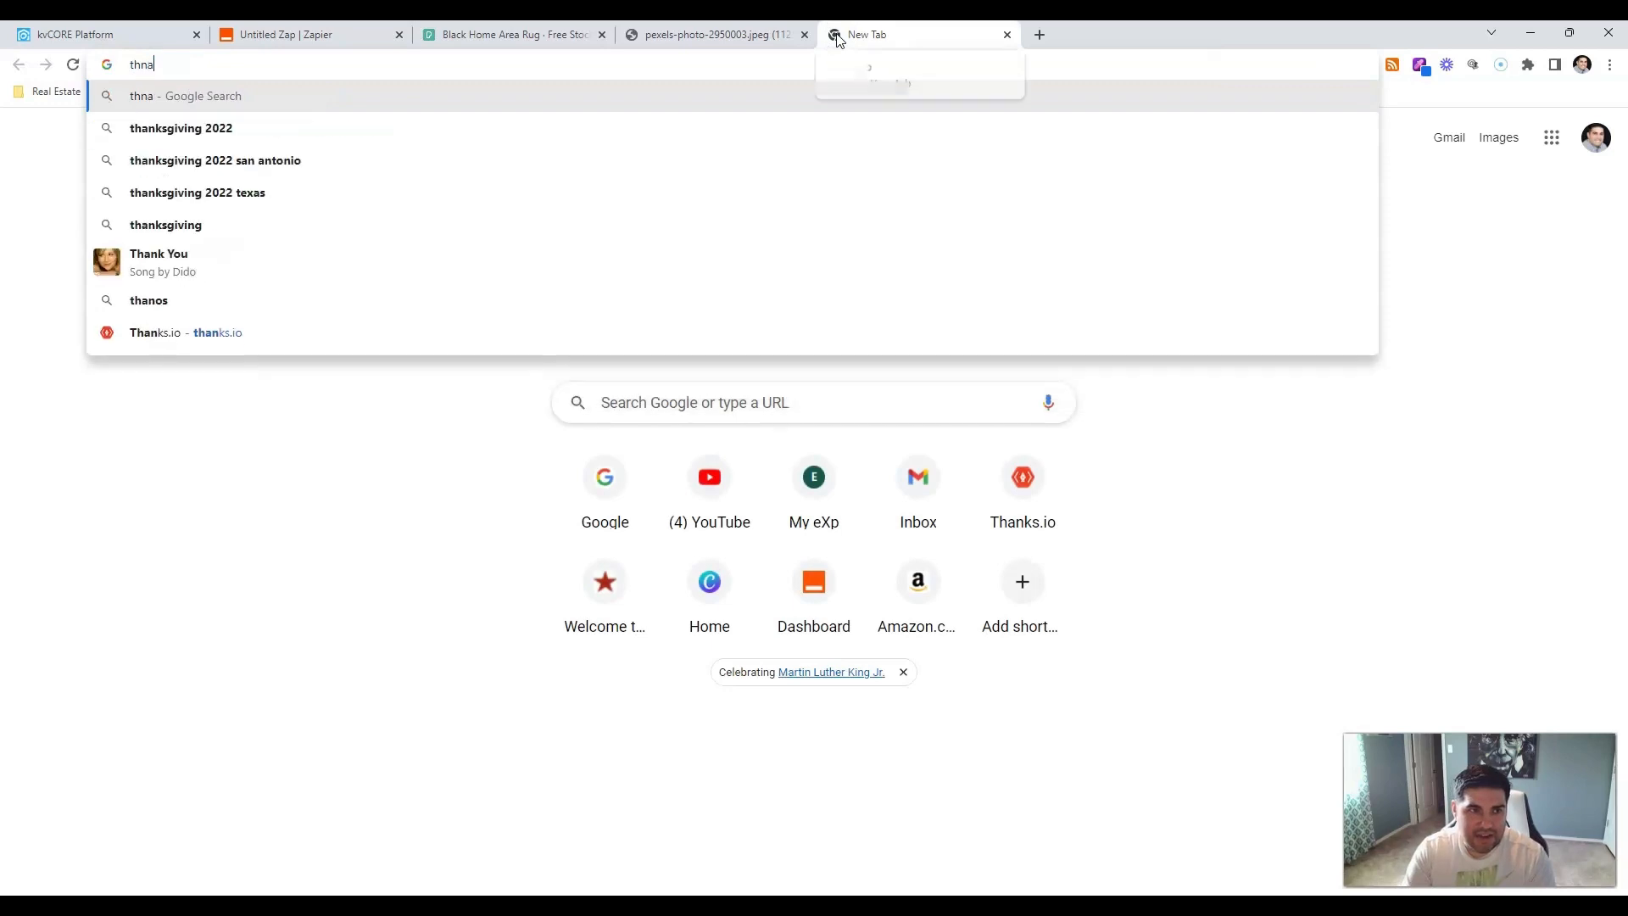
pyautogui.press('BackSpace')
pyautogui.press('BackSpace')
pyautogui.write('ank')
pyautogui.press('Return')
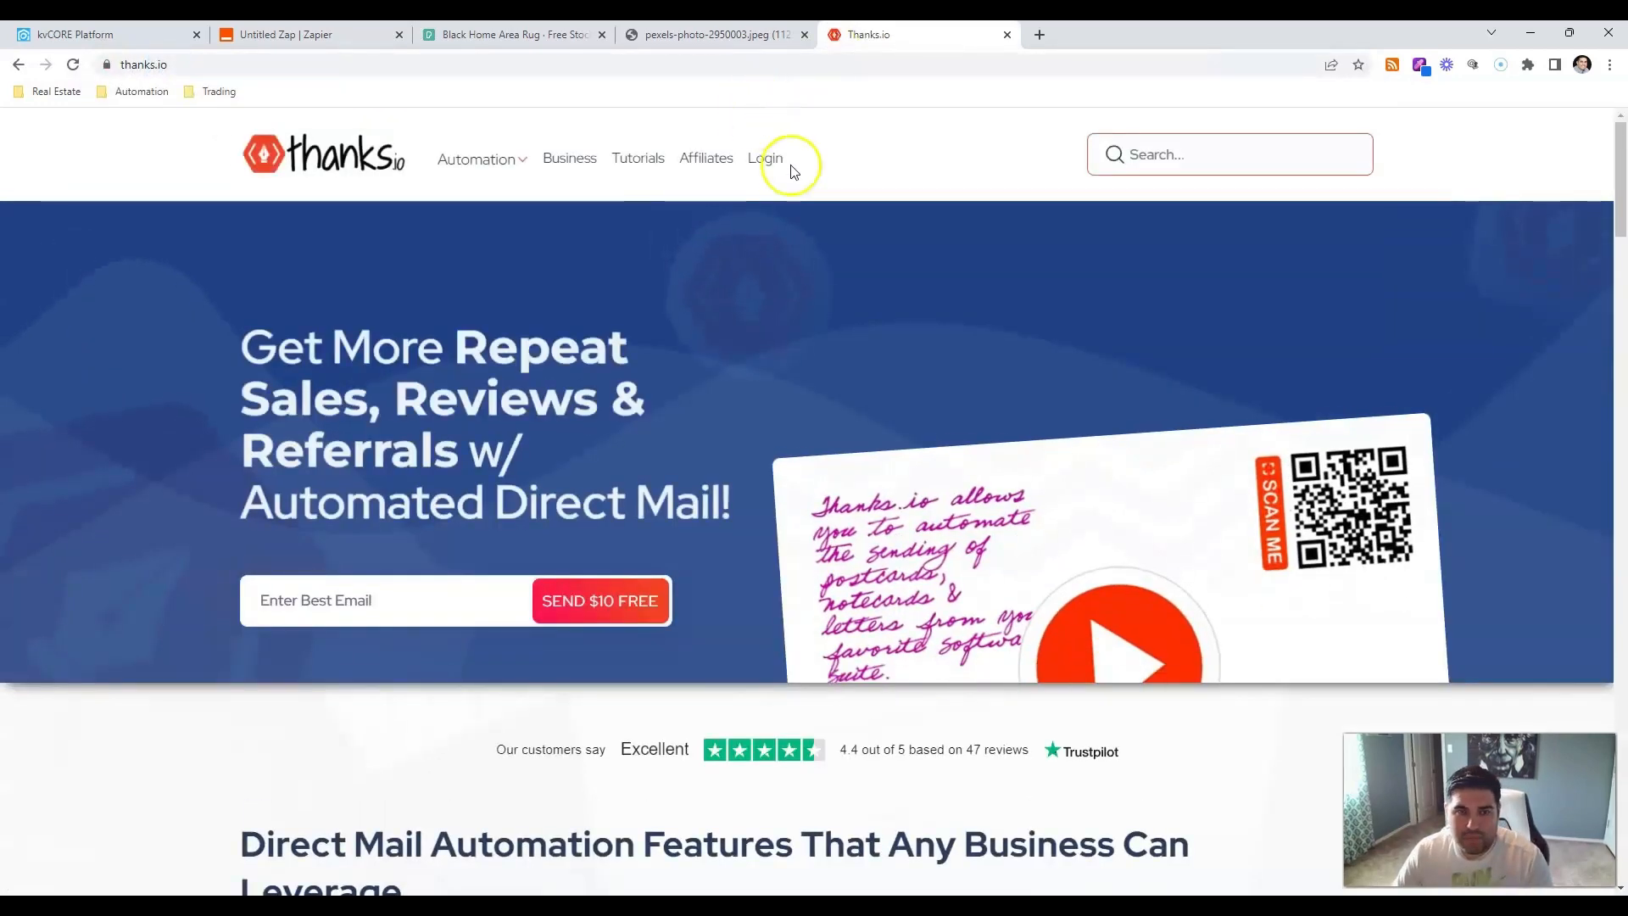
pyautogui.click(775, 158)
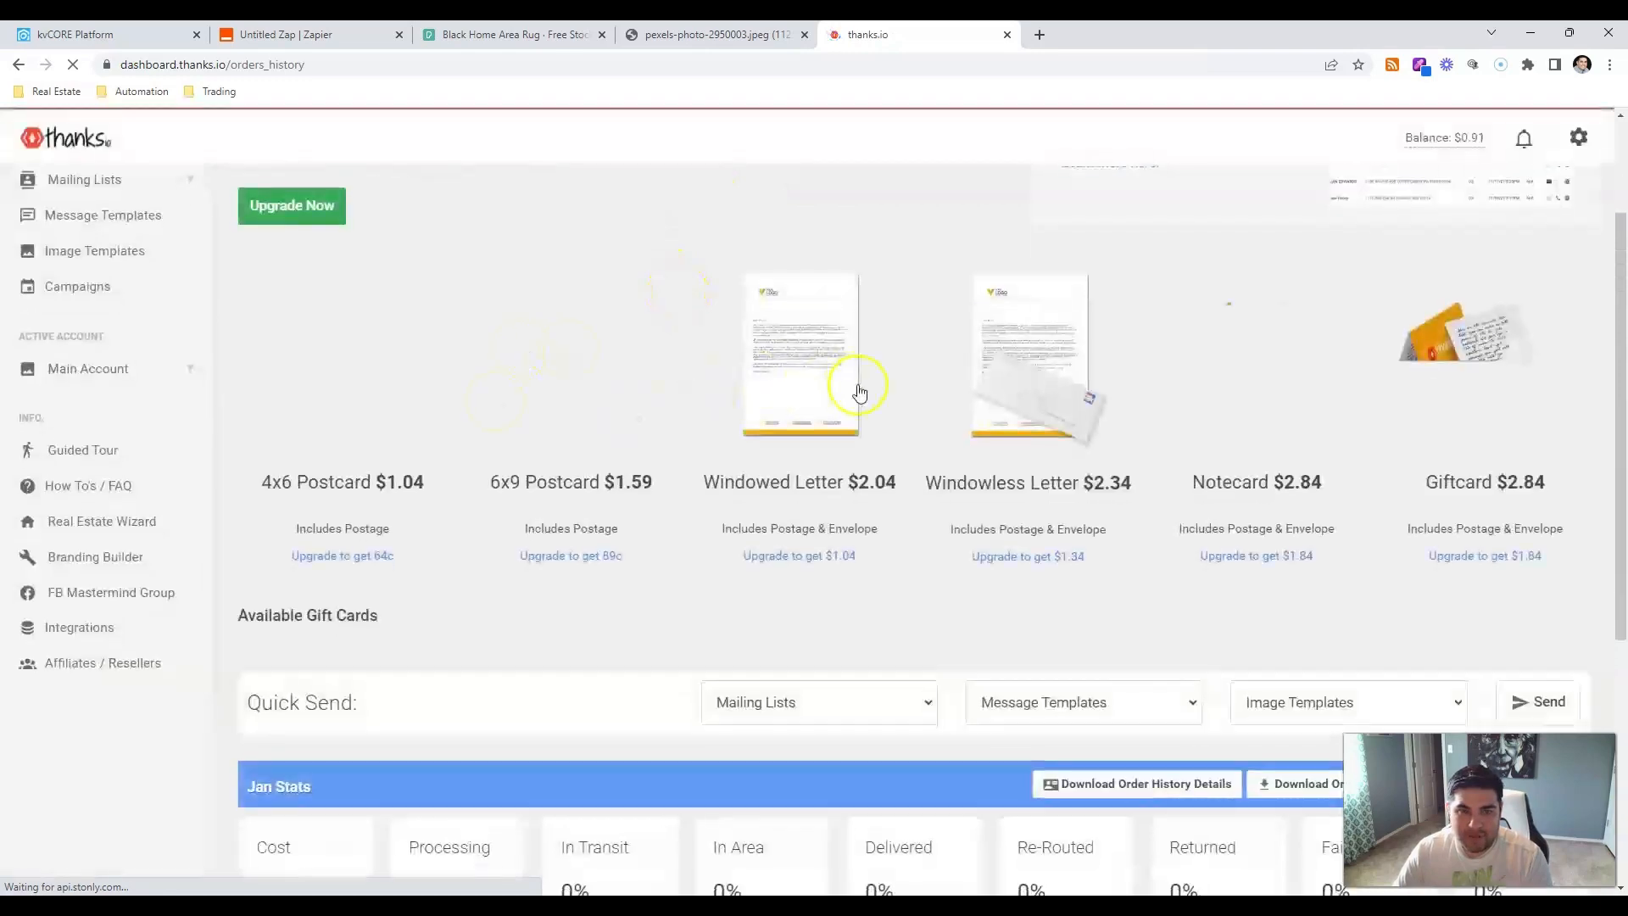
# Preview the newest order's proof with the HOME doormat front and handwritten referral note, then return to Zapier.
pyautogui.scroll(-12, 861, 386)
pyautogui.scroll(10, 865, 388)
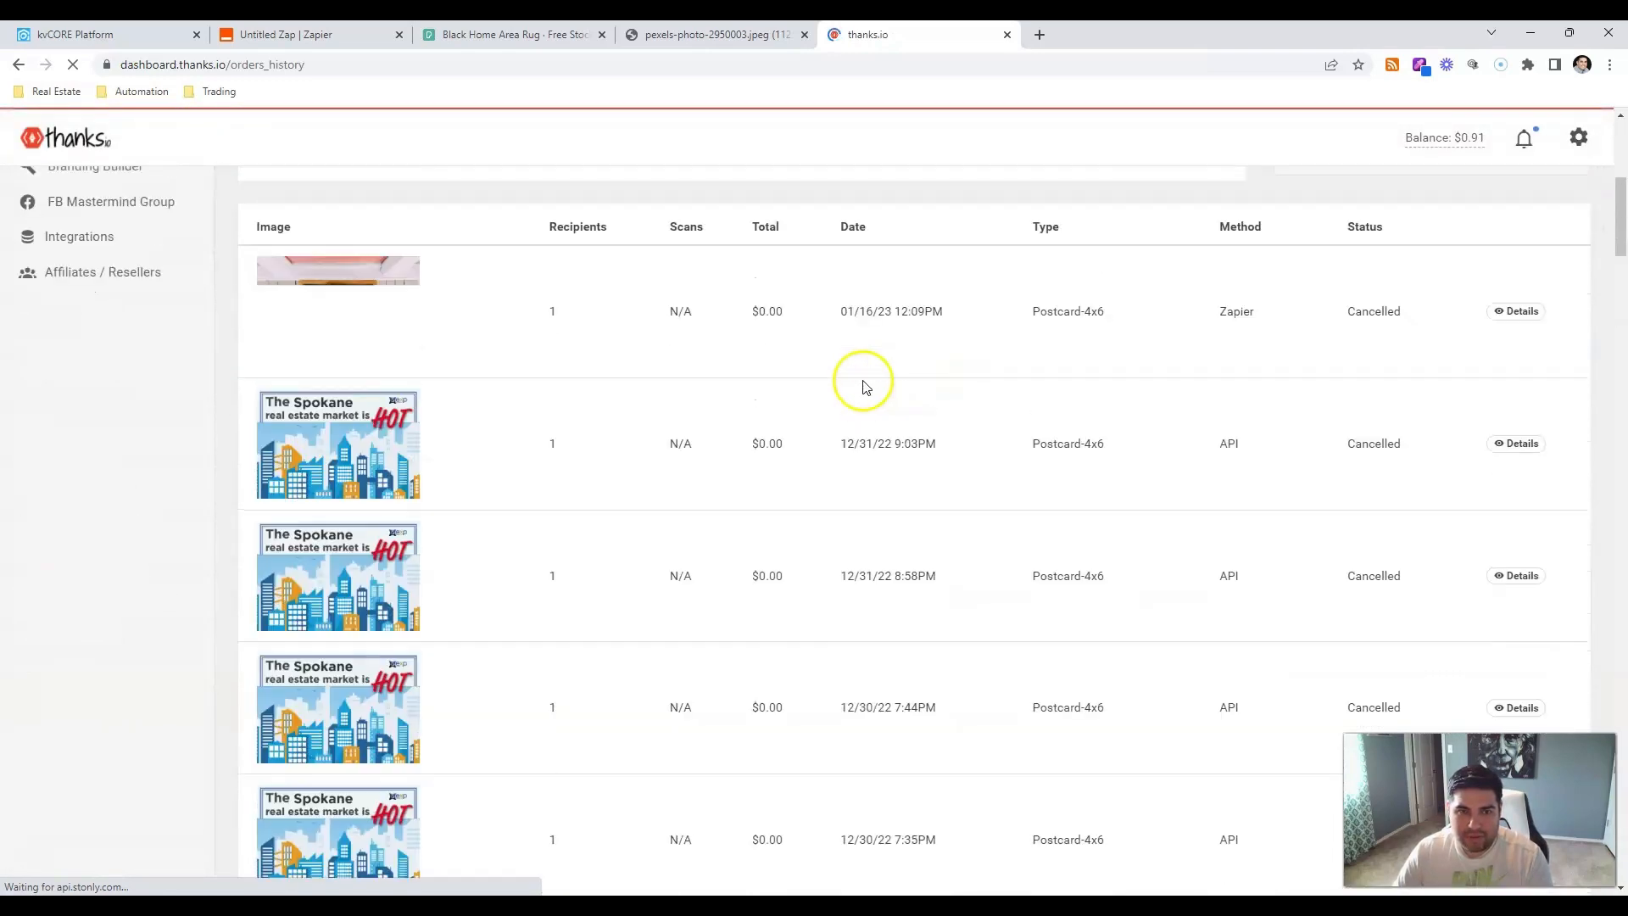
pyautogui.click(1471, 502)
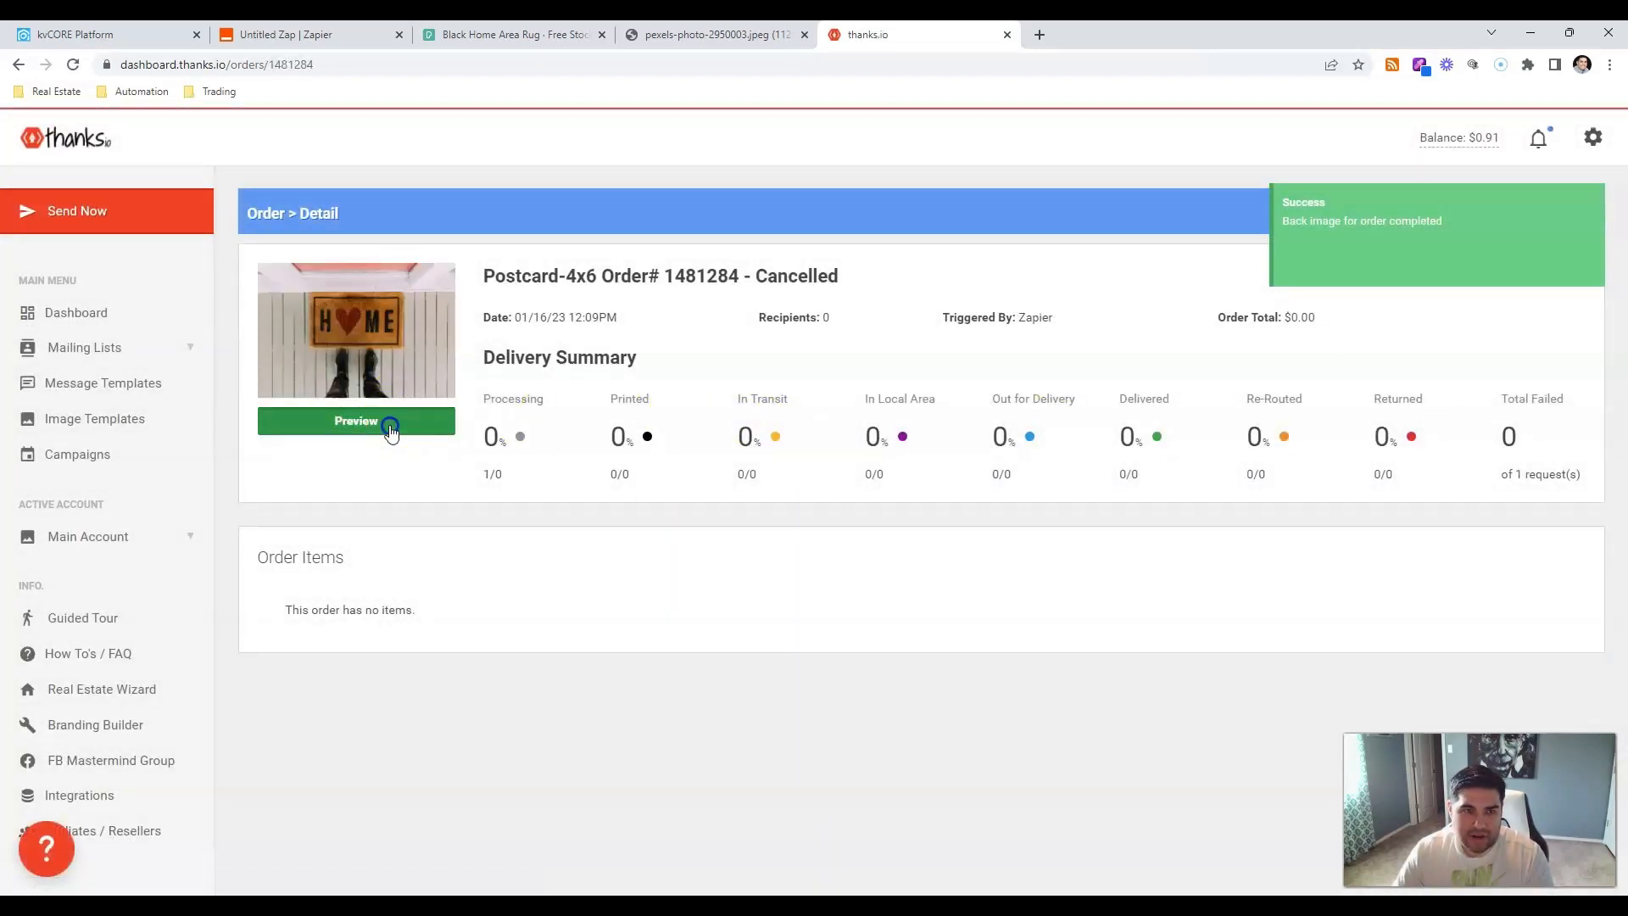
pyautogui.click(393, 422)
pyautogui.scroll(-1, 842, 483)
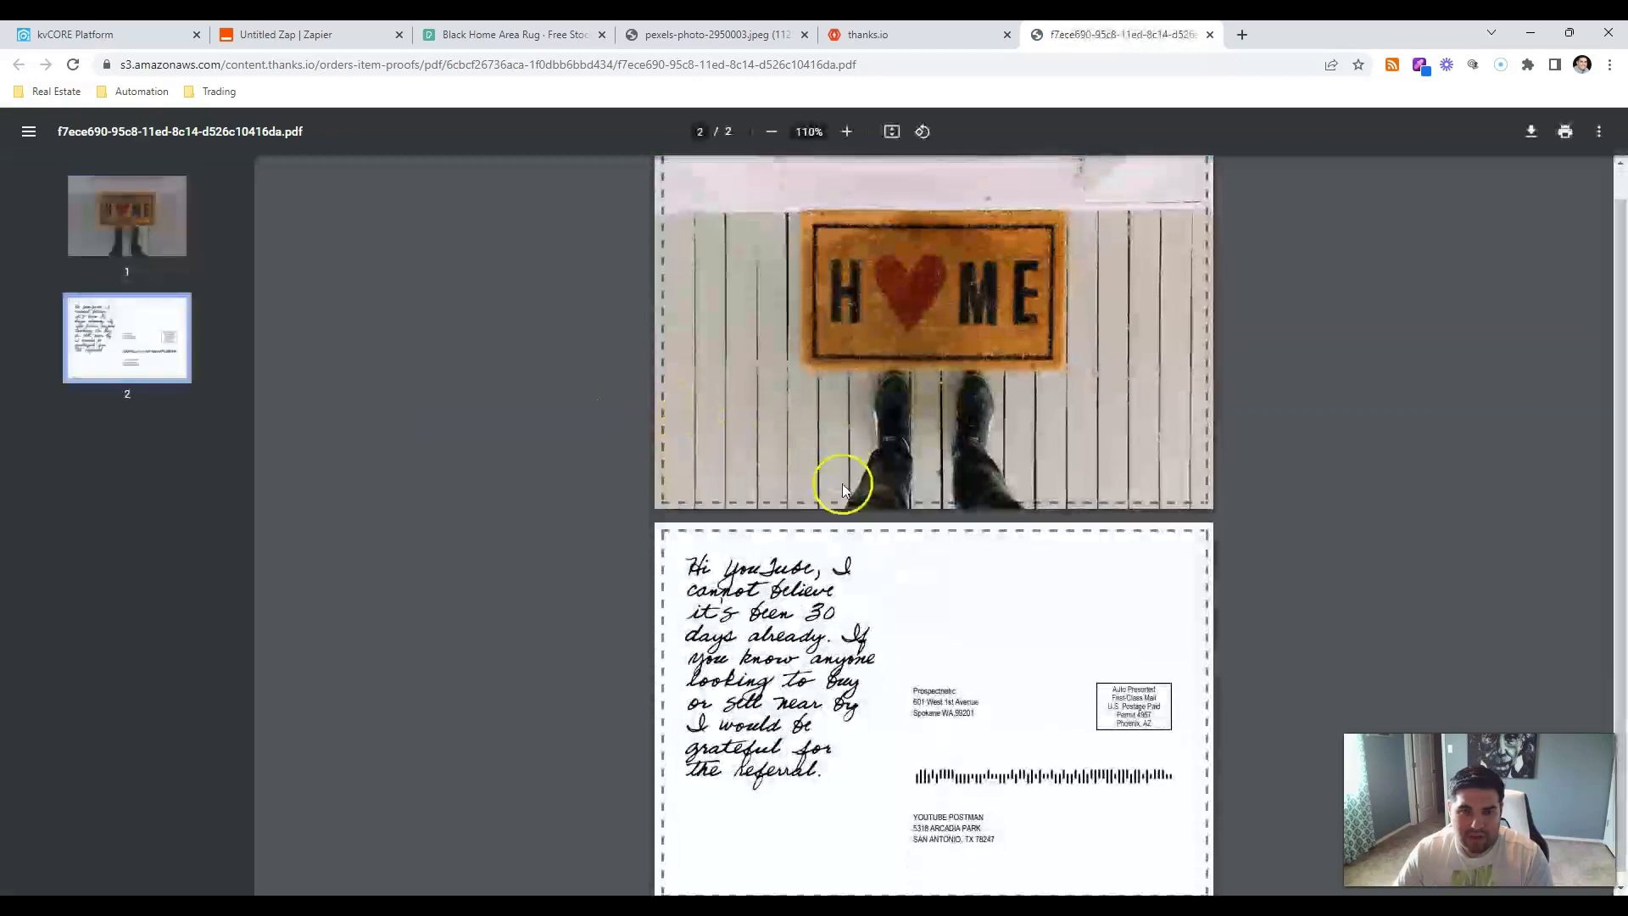
pyautogui.scroll(1, 923, 566)
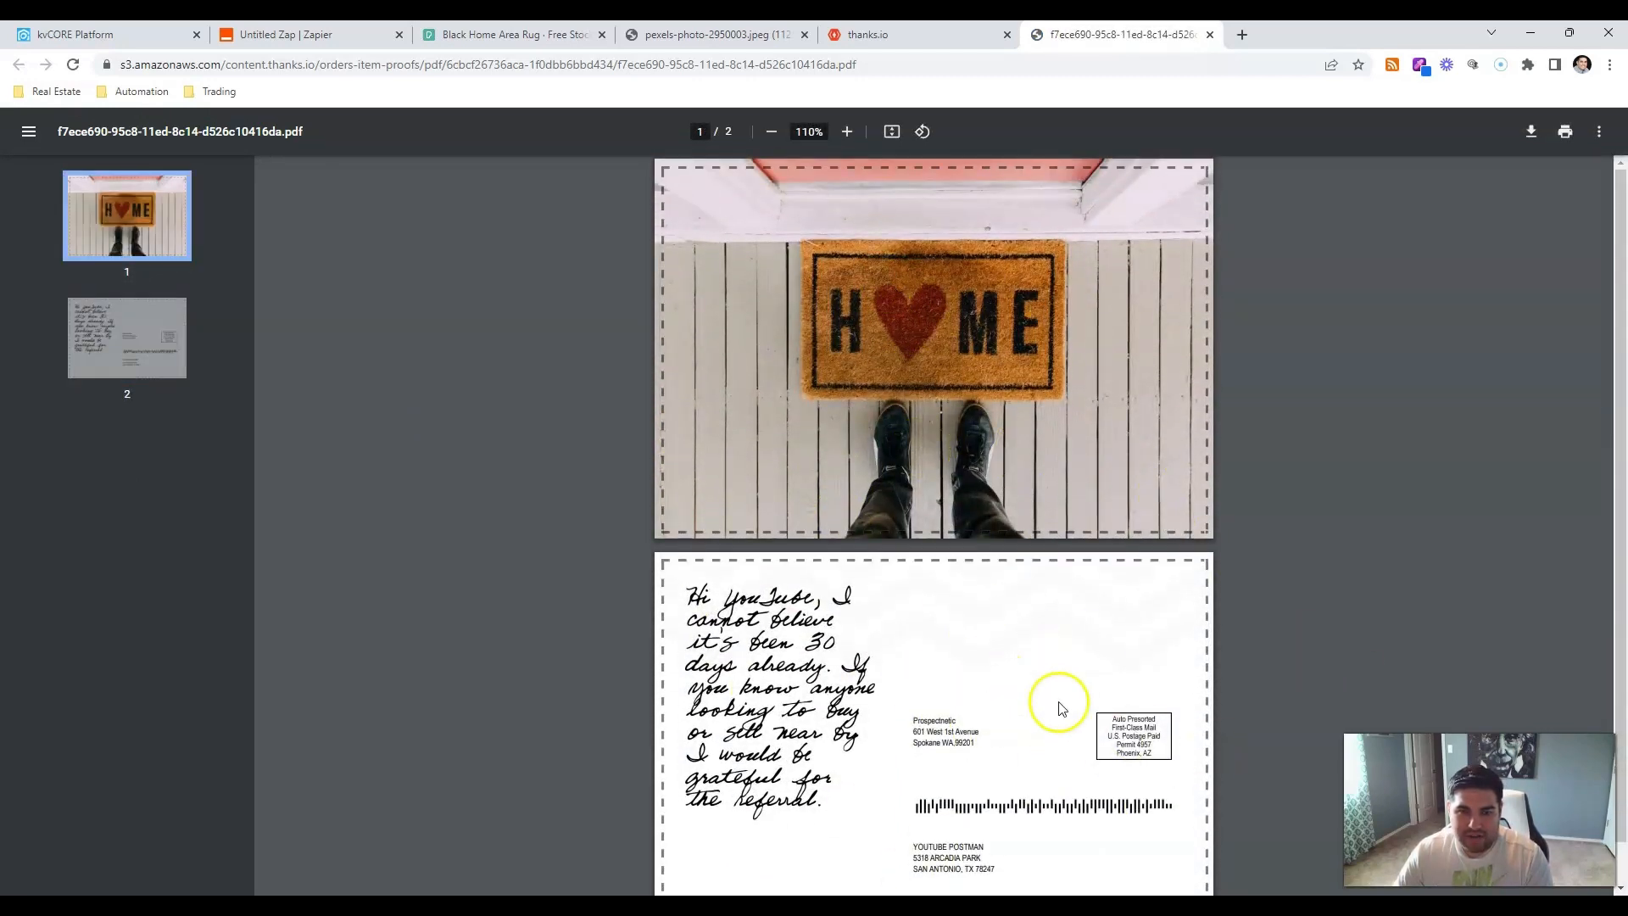
pyautogui.click(327, 36)
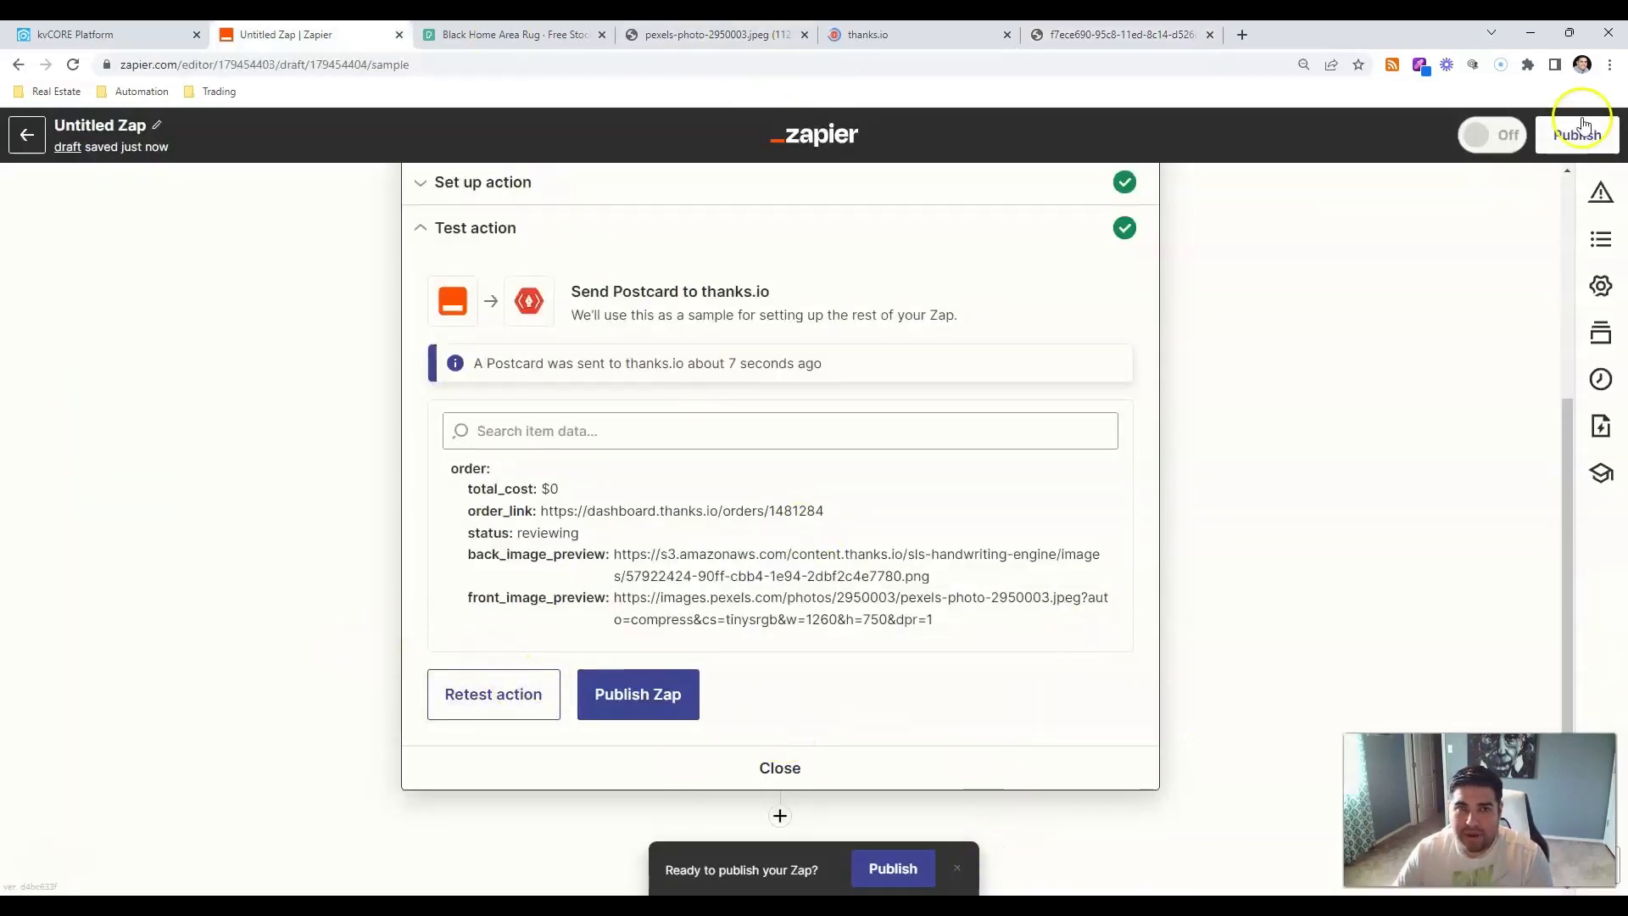
# In kvCORE, close the contact record and go from All Marketing to Manage Campaigns.
pyautogui.click(188, 36)
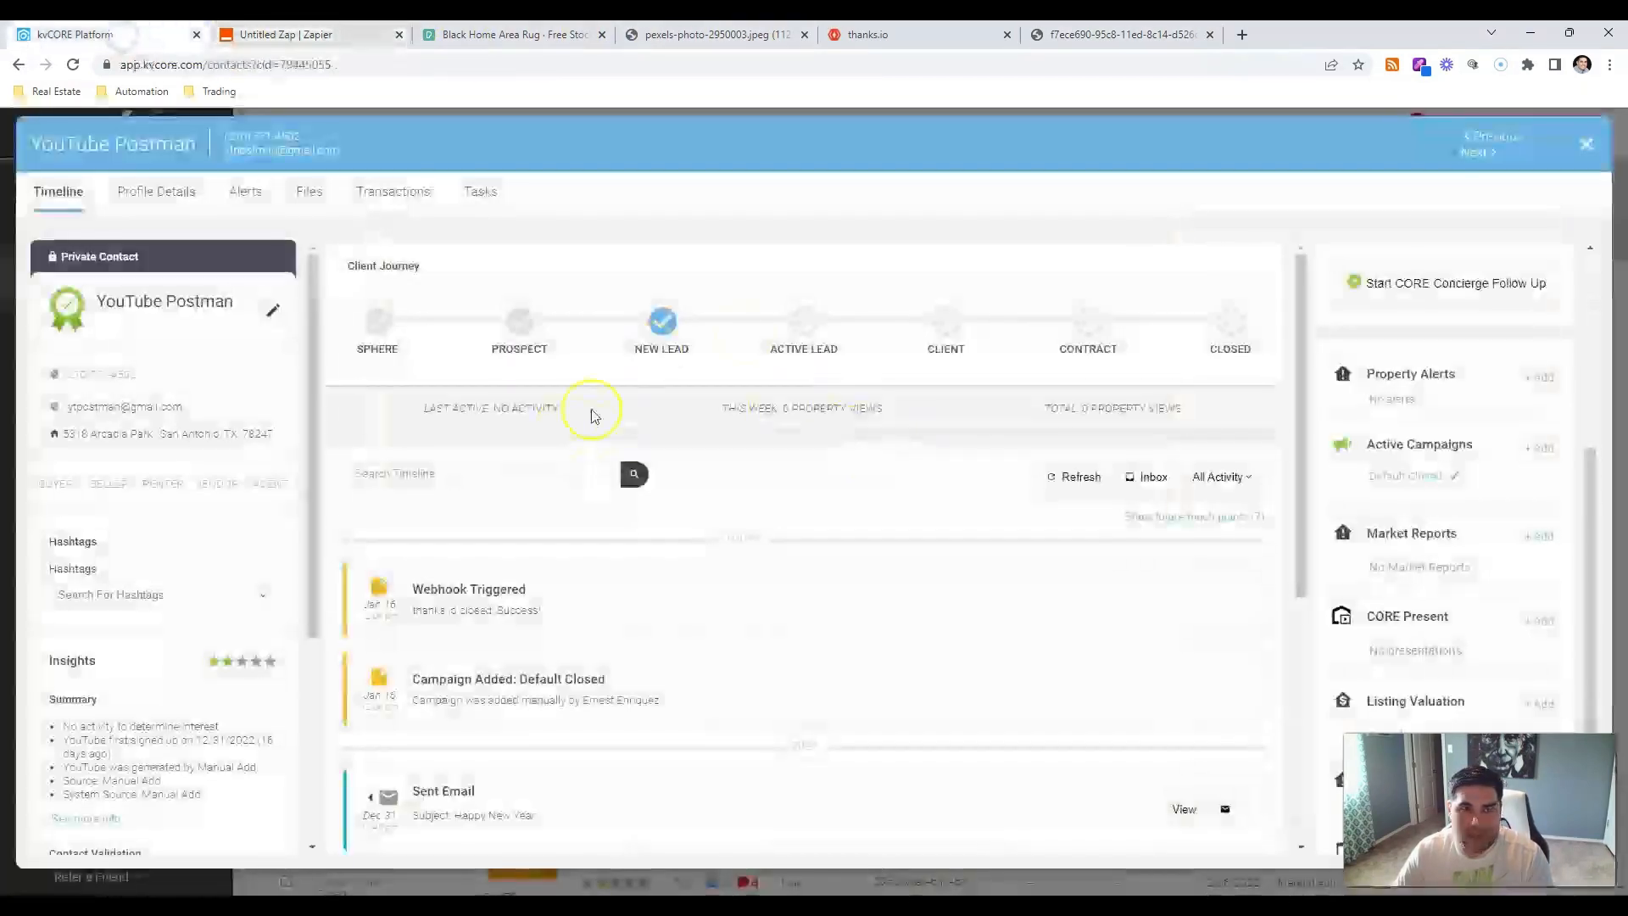
pyautogui.click(1590, 158)
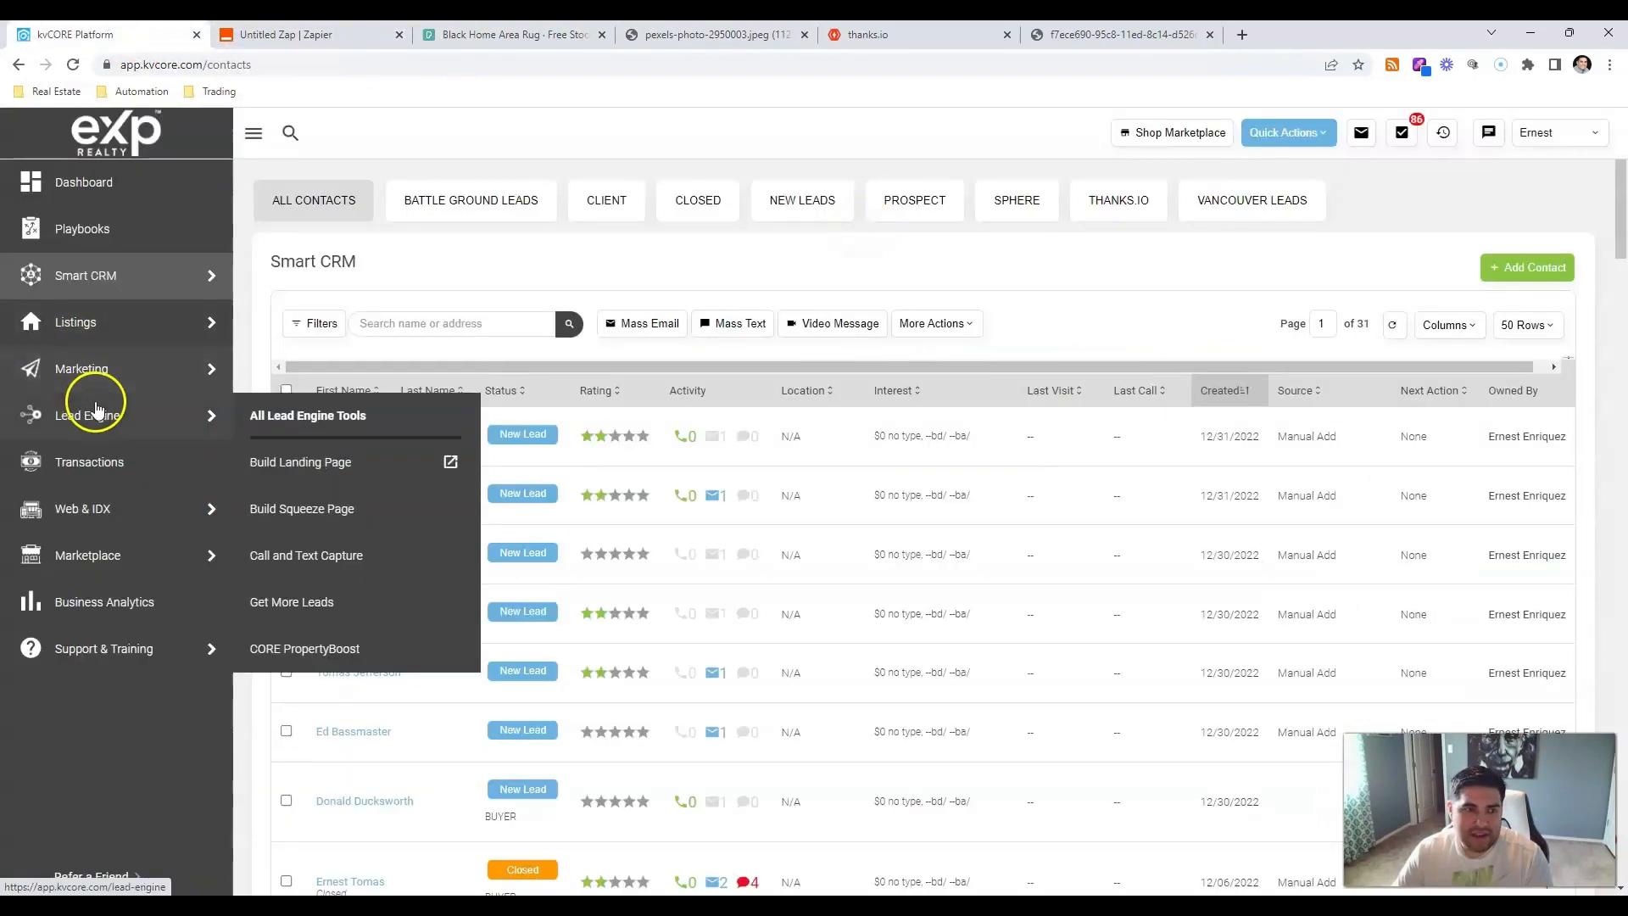
pyautogui.moveTo(182, 367)
pyautogui.click(259, 387)
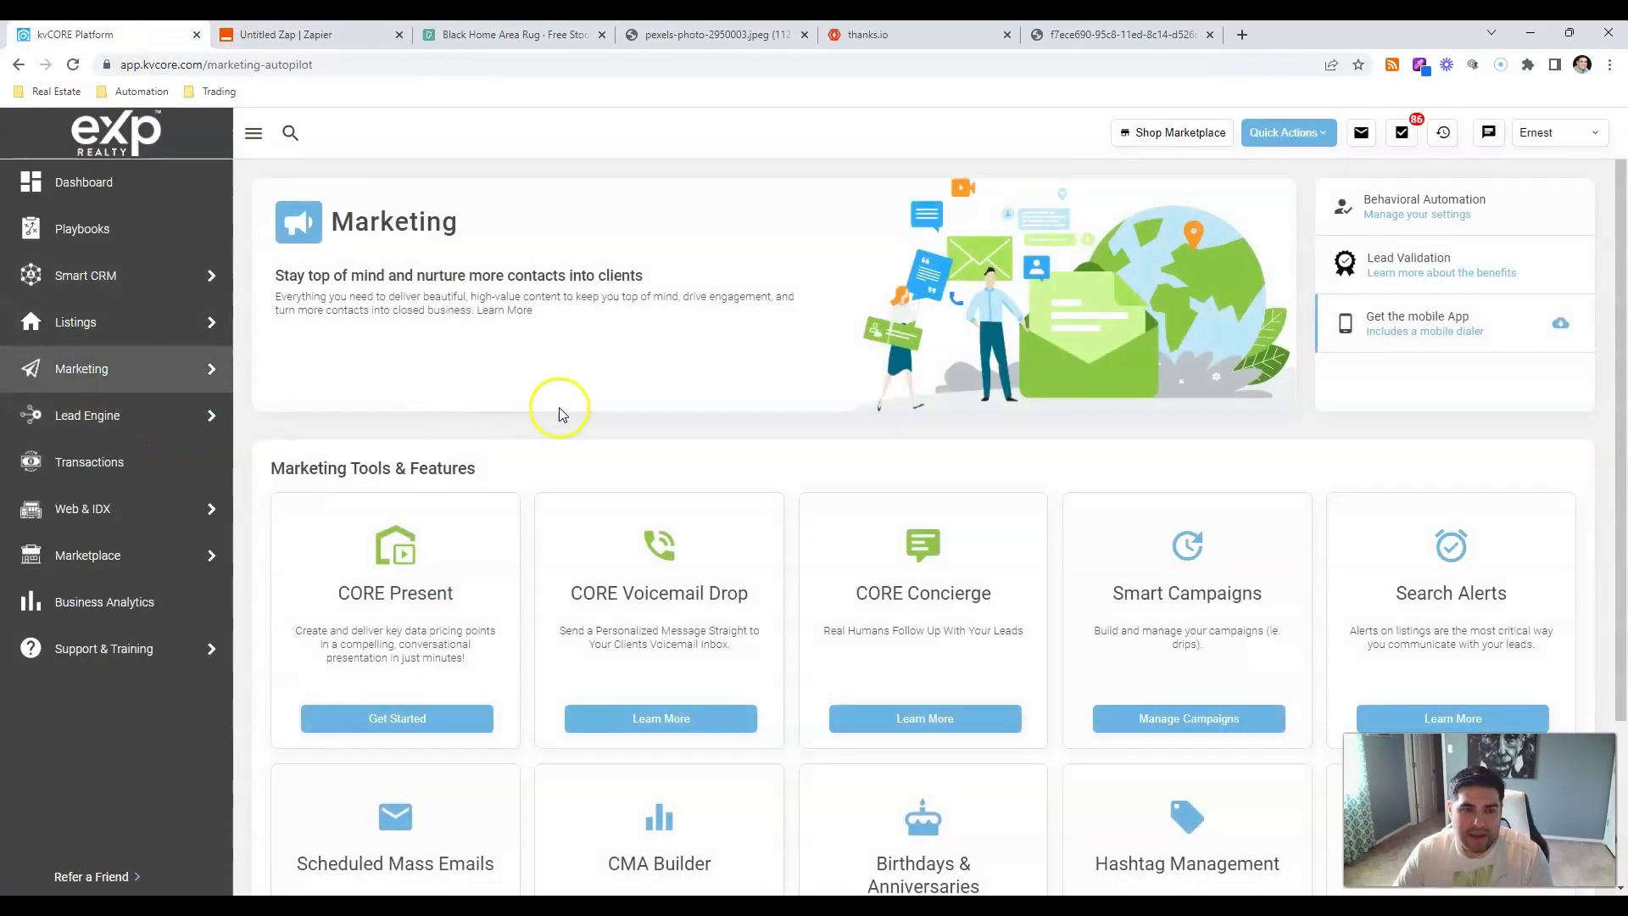
pyautogui.click(1187, 716)
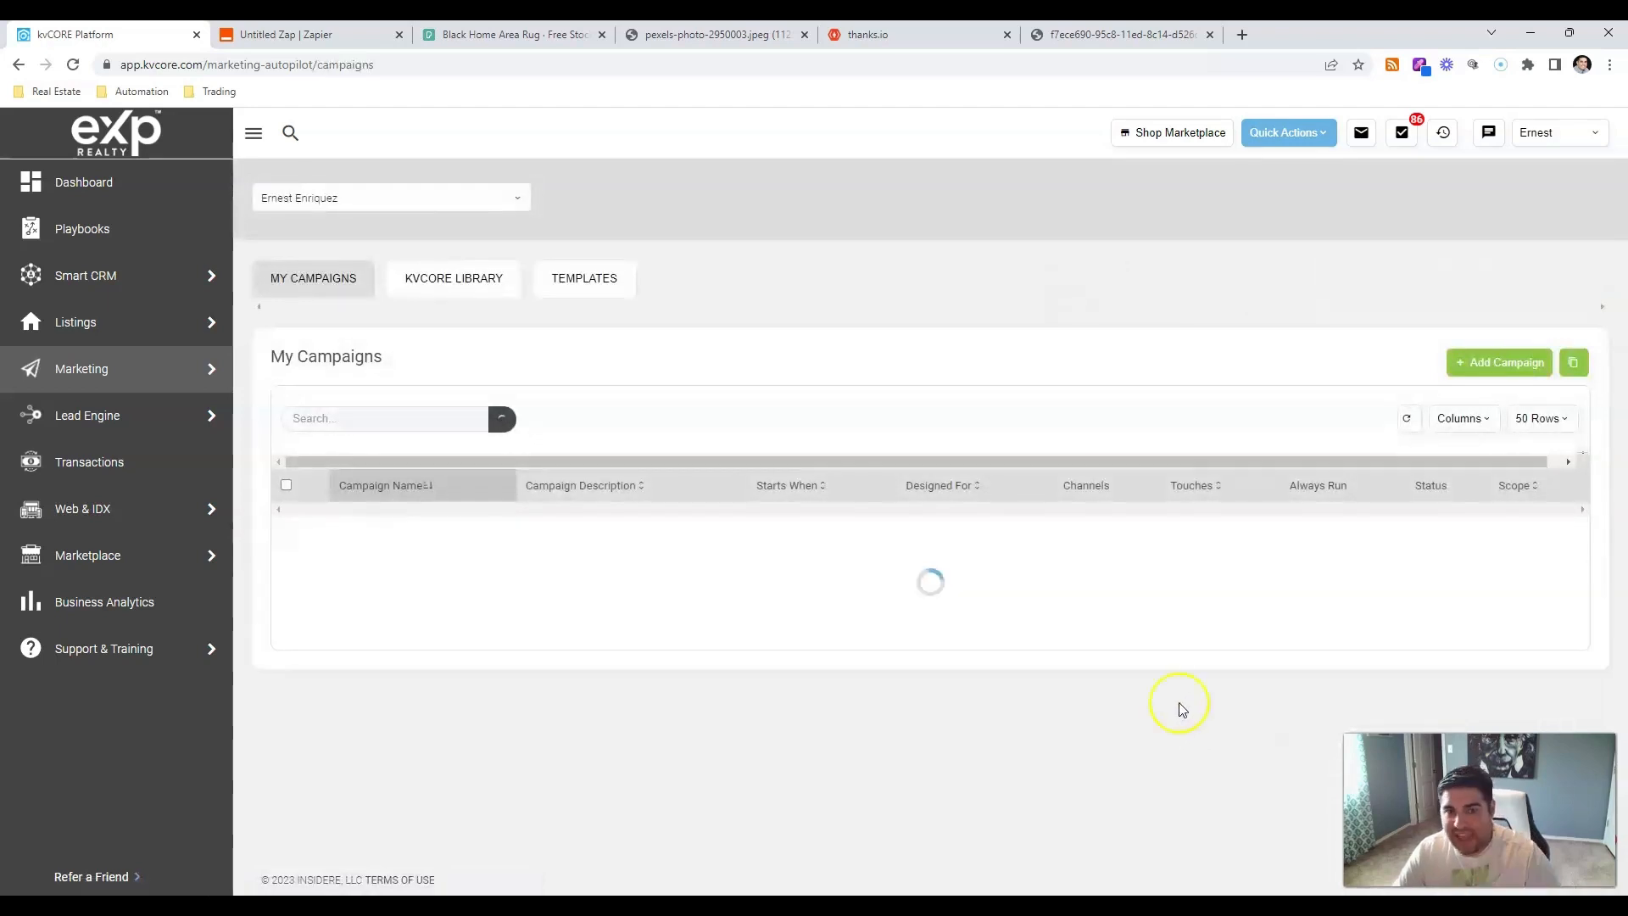